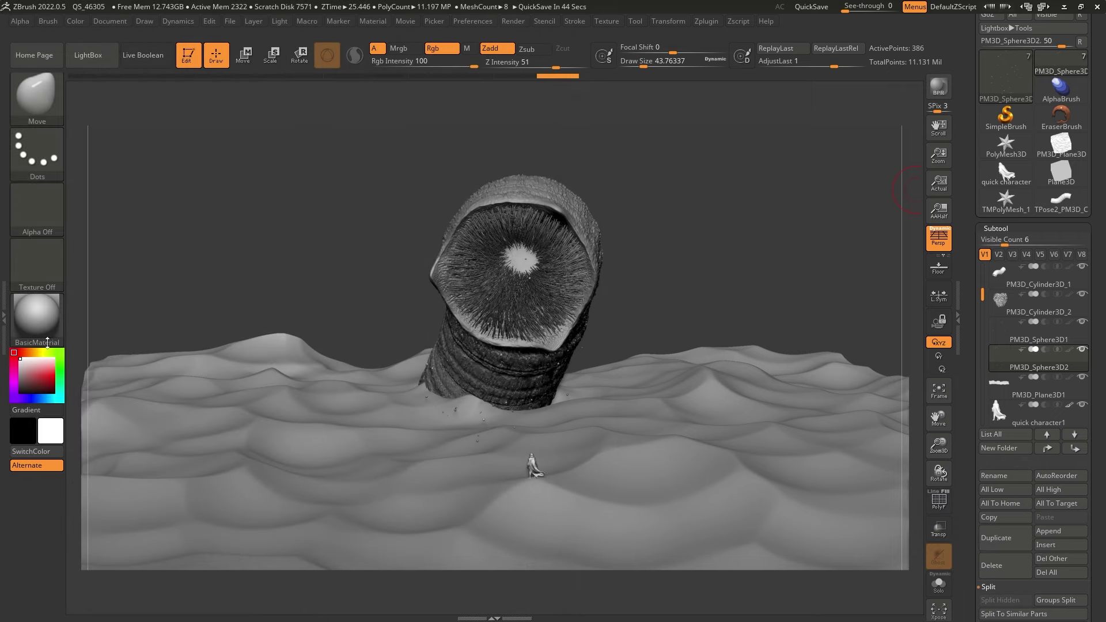
# Step: Assign the SkinShade4 material to the worm scene
pyautogui.click(36, 324)
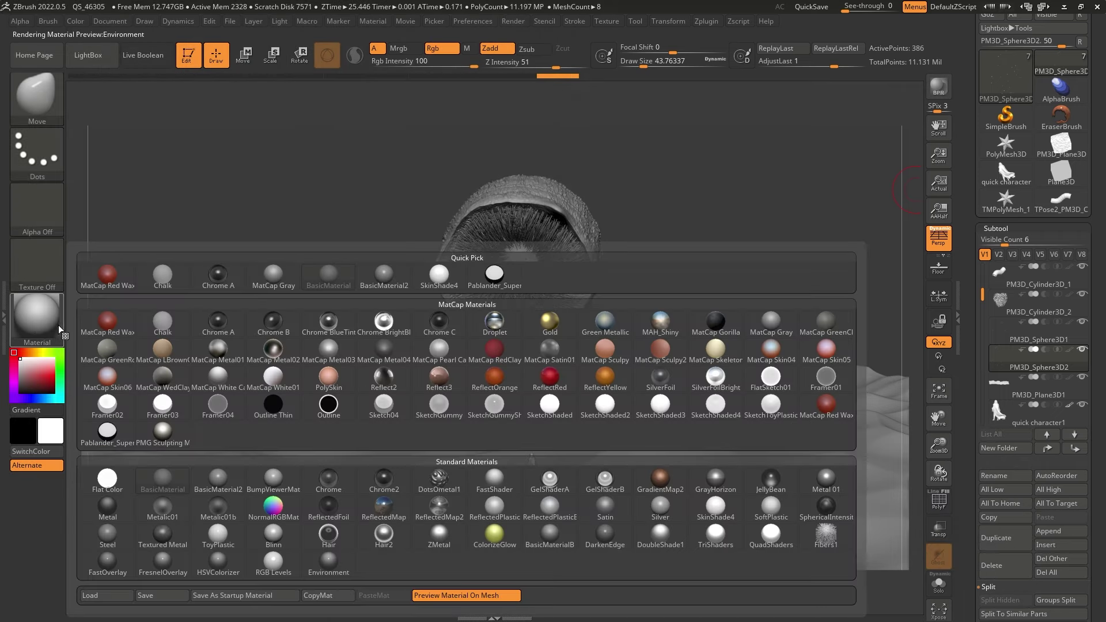
pyautogui.click(436, 281)
pyautogui.moveTo(739, 255)
pyautogui.mouseDown()
pyautogui.moveTo(745, 185)
pyautogui.moveTo(748, 246)
pyautogui.mouseUp()
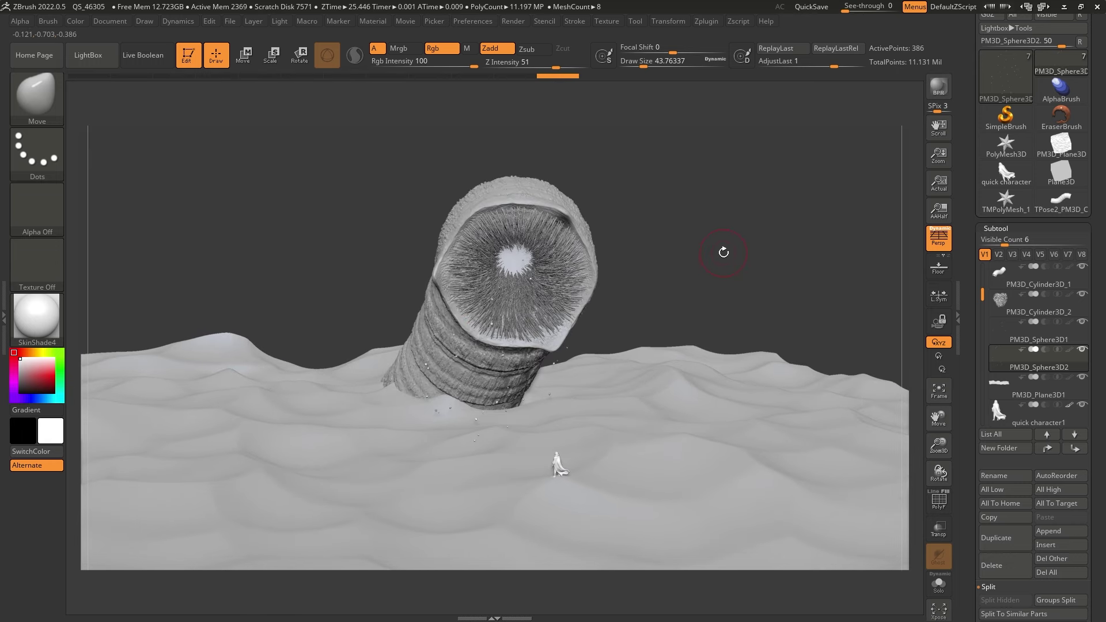
# Step: Make the worm body subtool PM3D_Cylinder3D_1 active and isolate it in Solo mode
pyautogui.scroll(1, 1031, 312)
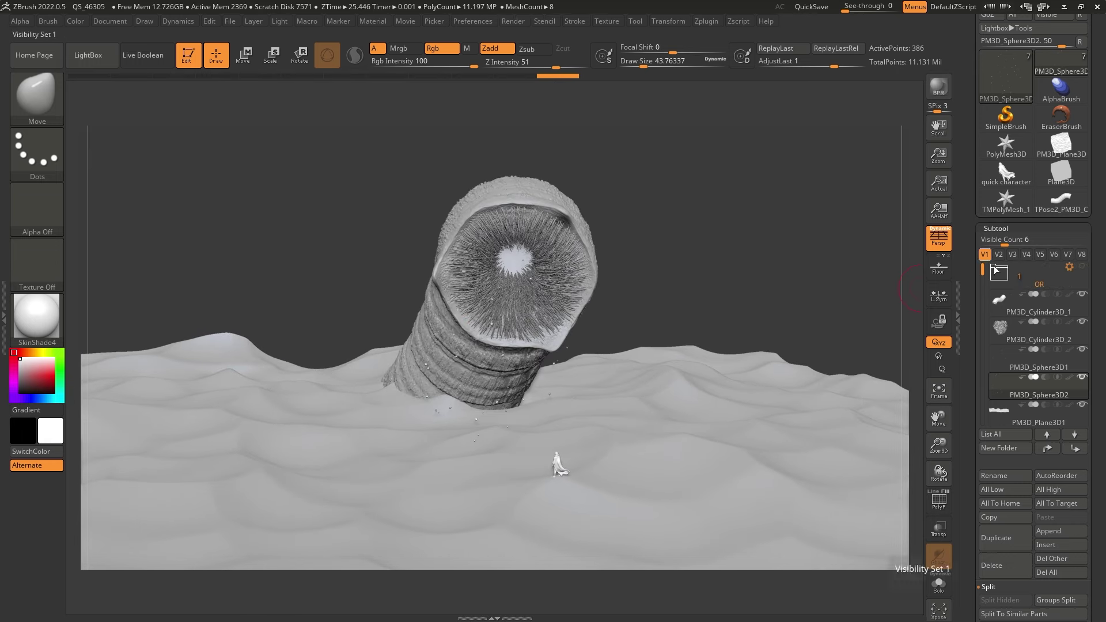
pyautogui.click(1032, 312)
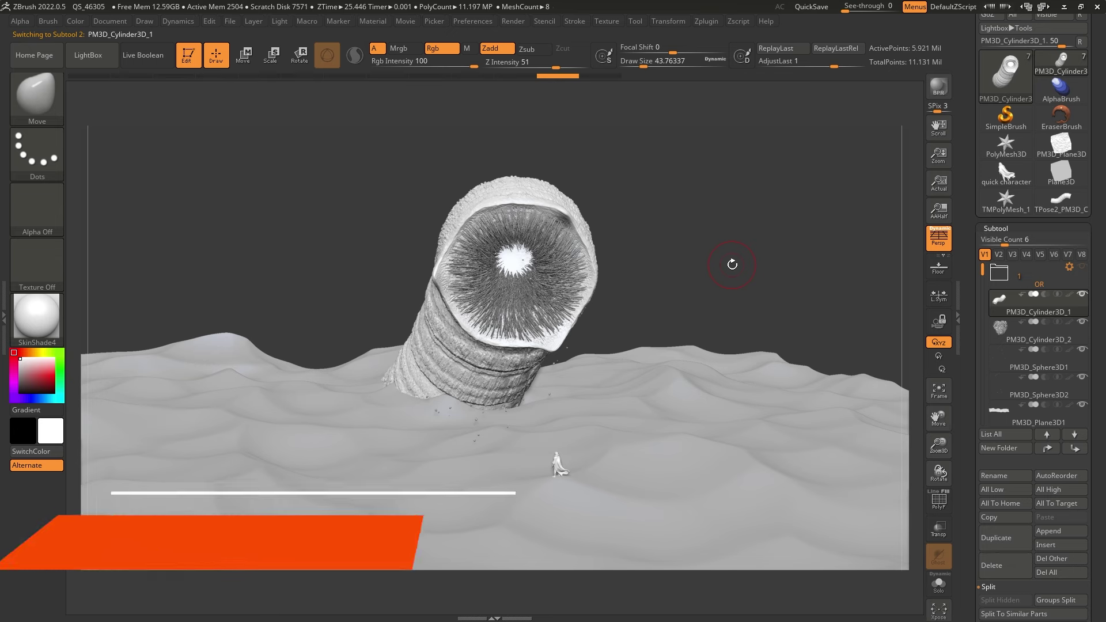
pyautogui.hotkey('alt', 's')
pyautogui.moveTo(732, 262)
pyautogui.mouseDown()
pyautogui.moveTo(762, 254)
pyautogui.moveTo(738, 250)
pyautogui.mouseUp()
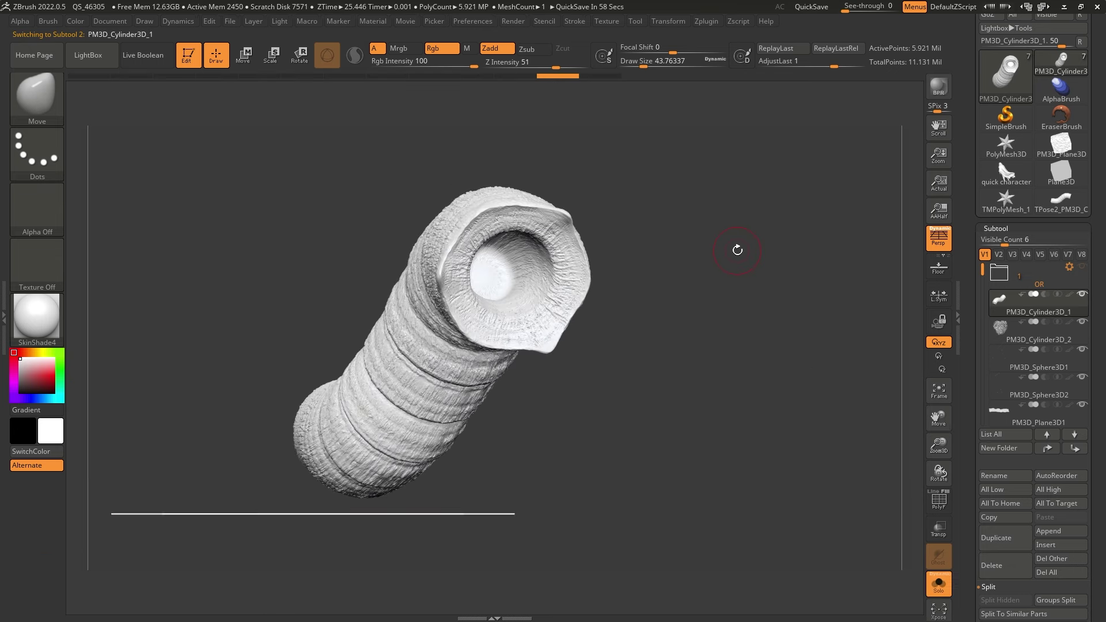
# Step: Clone the Standard brush and make the copy paint colour only, with Zadd off and Rgb on at intensity 100
pyautogui.click(37, 95)
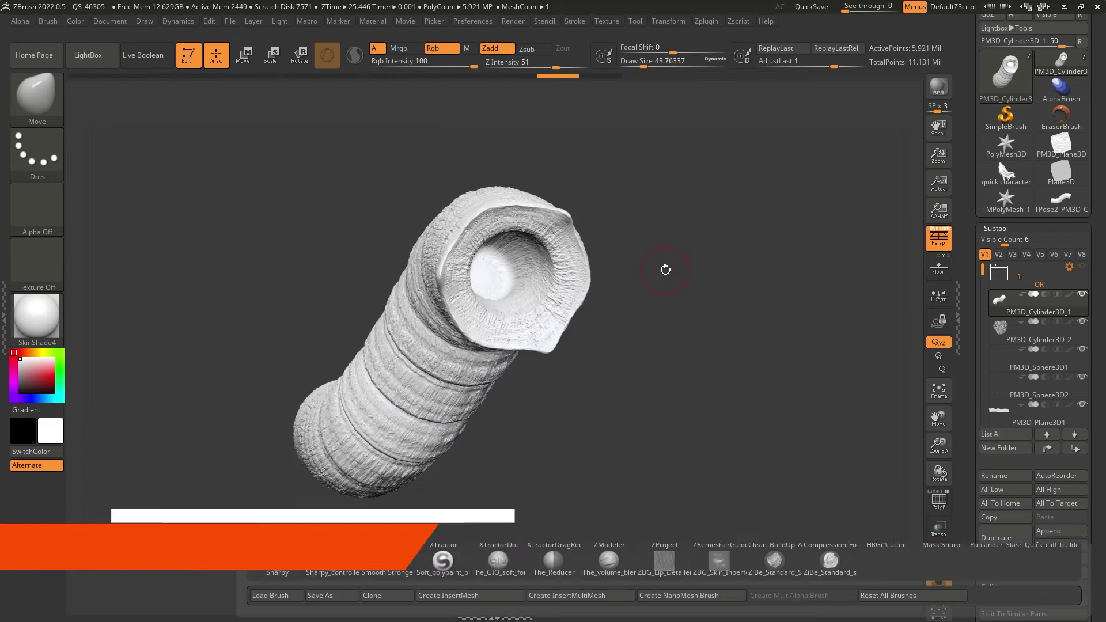
pyautogui.press('b')
pyautogui.press('s')
pyautogui.press('t')
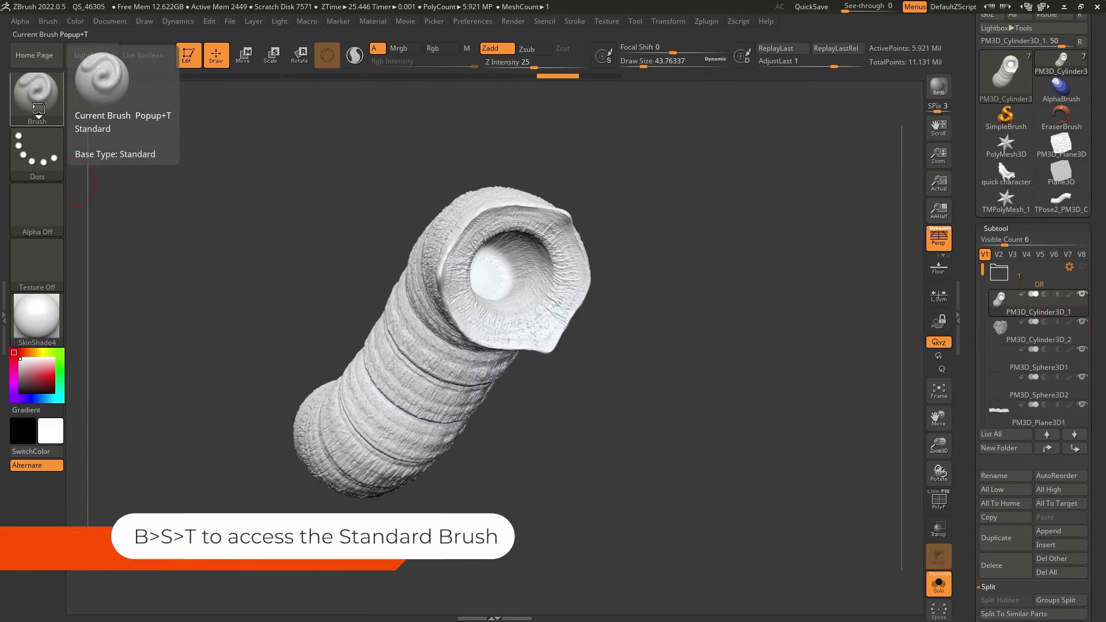
pyautogui.click(49, 22)
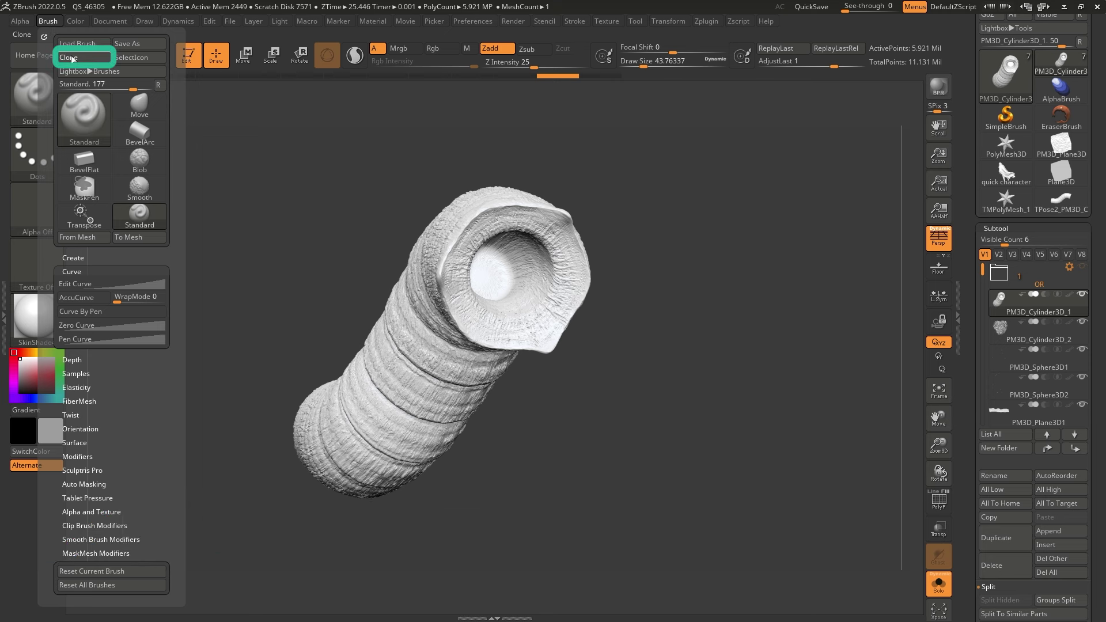
pyautogui.click(72, 58)
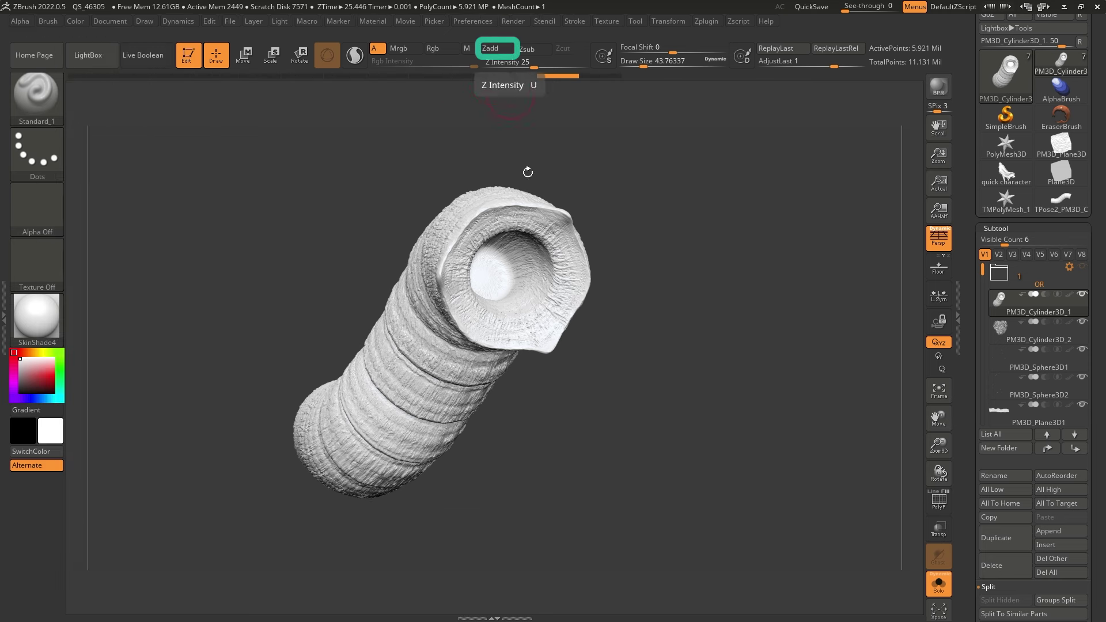
pyautogui.click(440, 48)
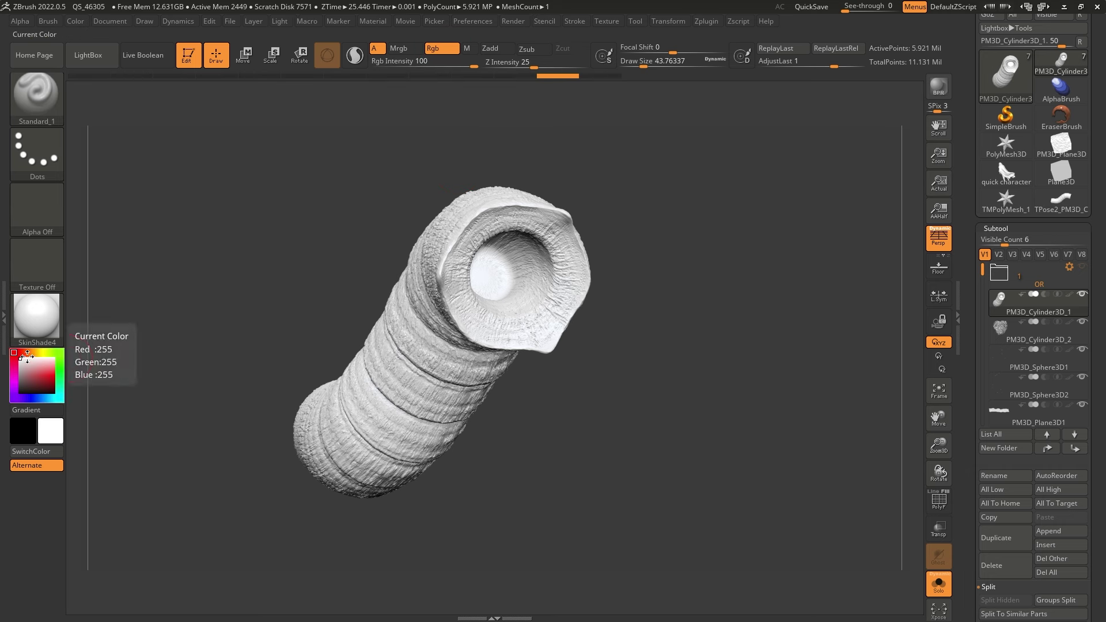
# Step: Choose a sandy brown (R 140, G 121, B 86) and fill the whole worm body with it
pyautogui.click(30, 376)
pyautogui.click(33, 354)
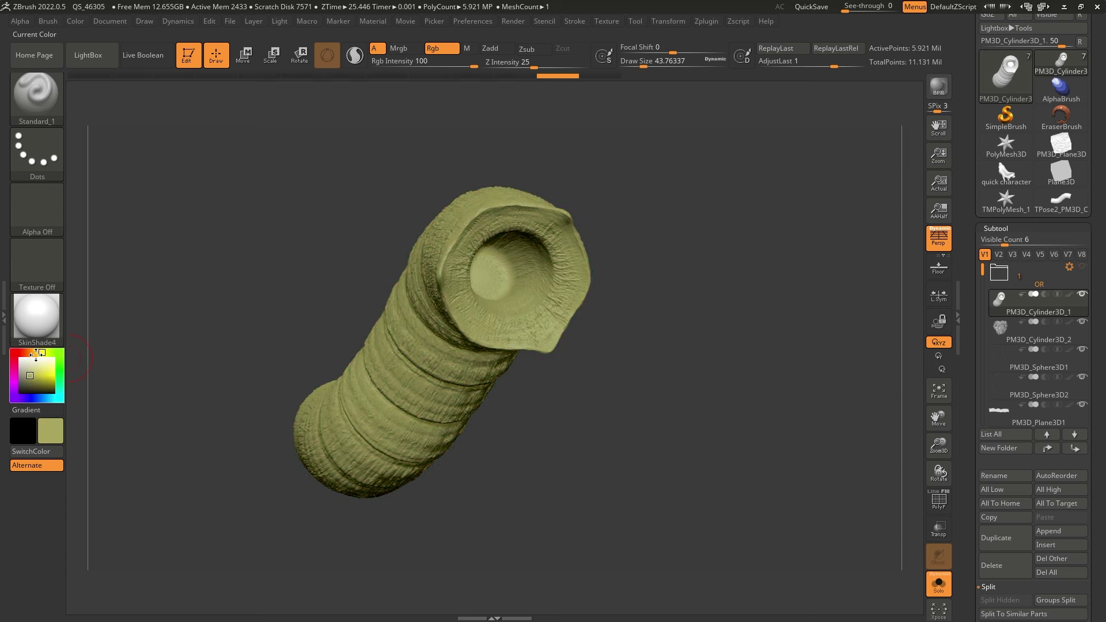
pyautogui.click(35, 354)
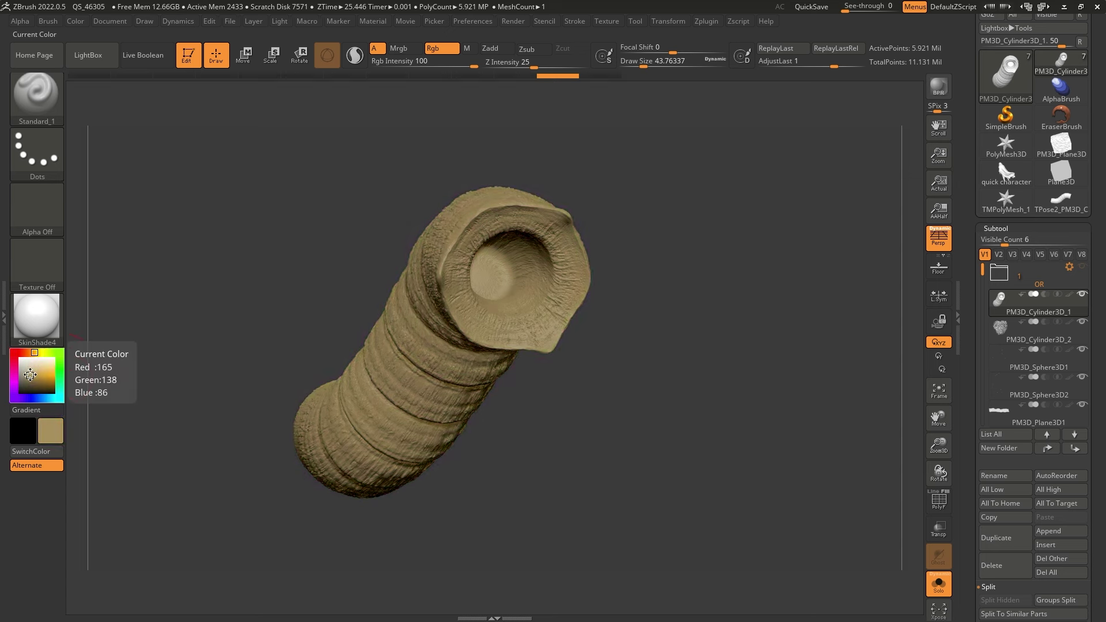
pyautogui.click(27, 378)
pyautogui.click(26, 381)
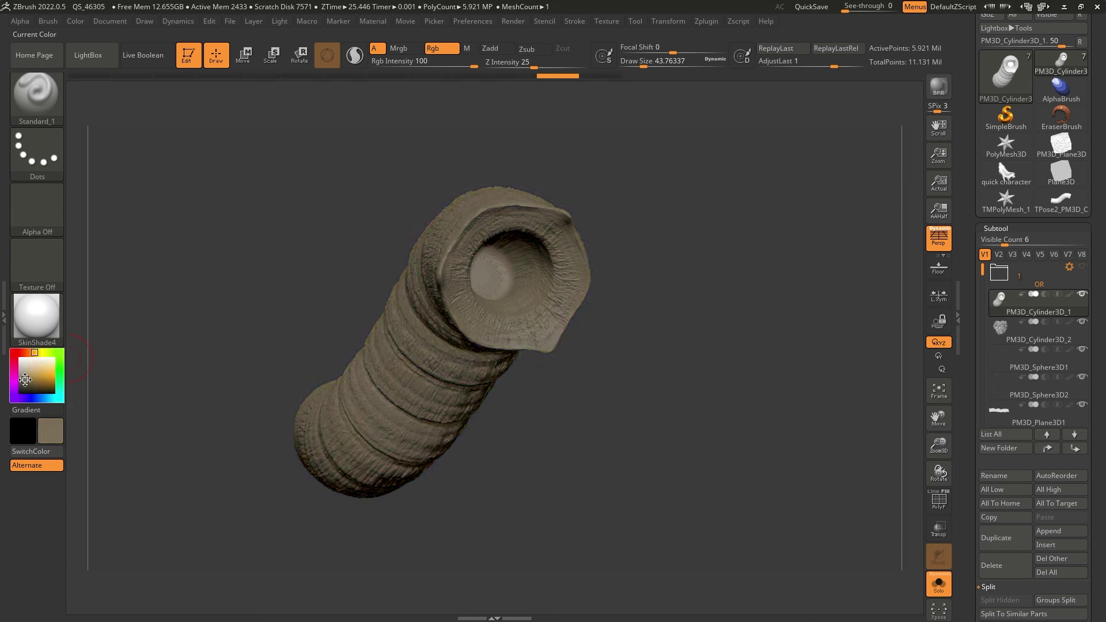
pyautogui.click(27, 378)
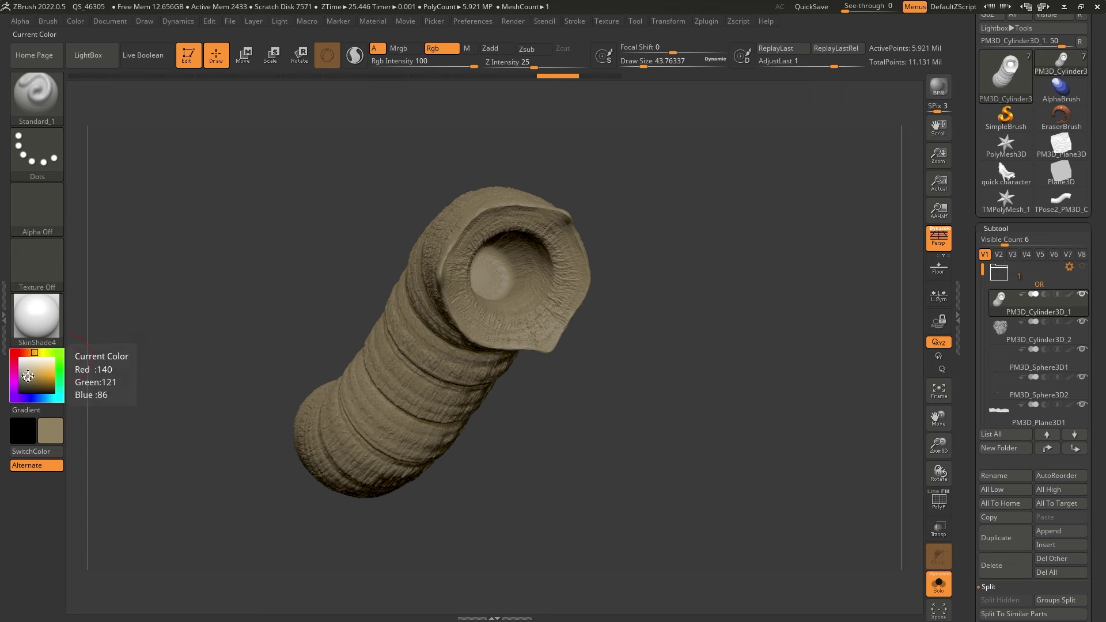
pyautogui.click(75, 21)
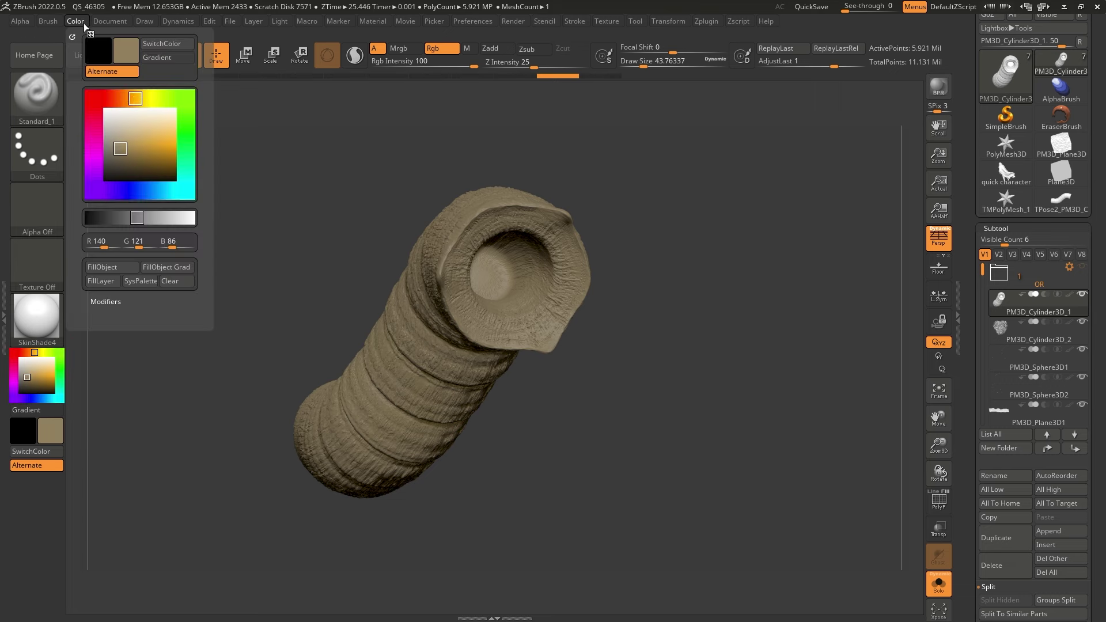
pyautogui.click(126, 269)
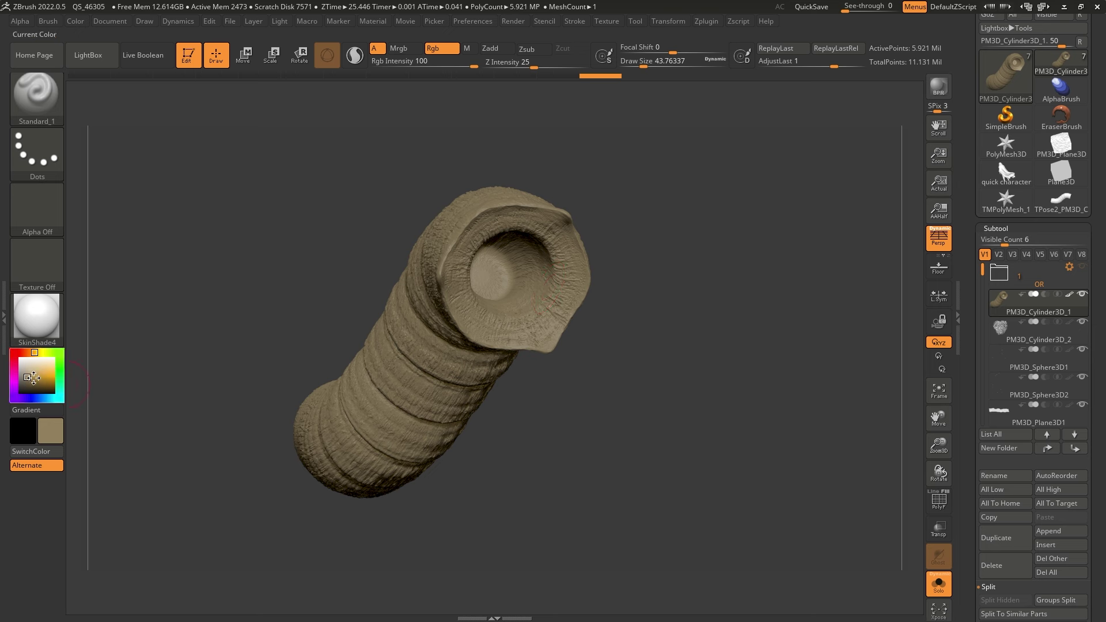
# Step: Darken the active colour to a deep brown of R 82, G 70, B 47
pyautogui.moveTo(28, 378); pyautogui.dragTo(26, 385)
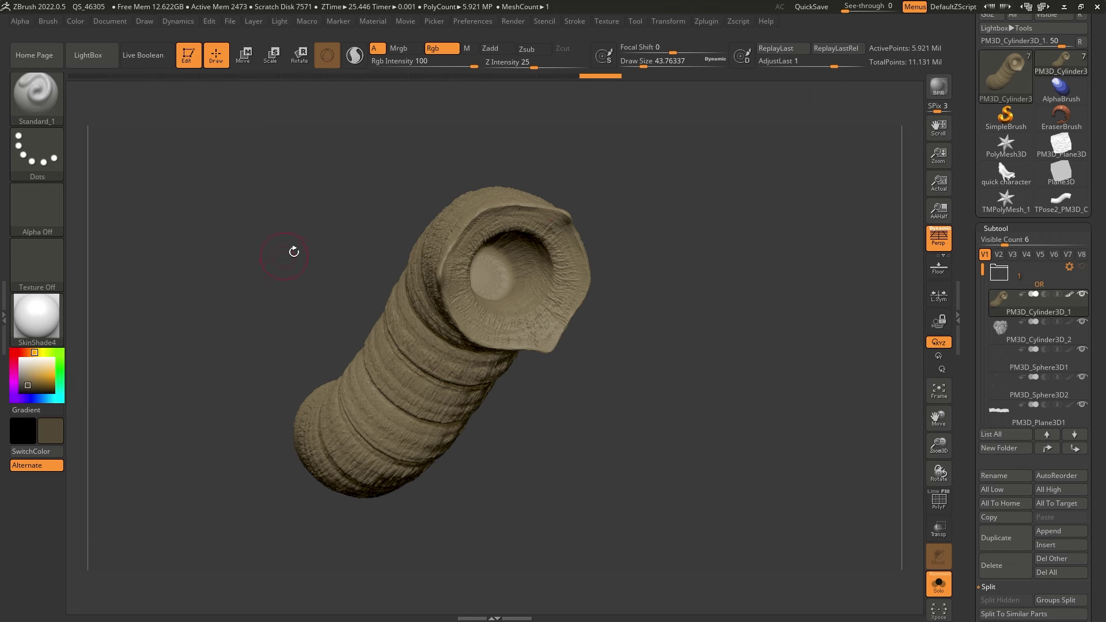
pyautogui.moveTo(600, 237)
pyautogui.mouseDown()
pyautogui.moveTo(647, 225)
pyautogui.moveTo(634, 244)
pyautogui.moveTo(692, 254)
pyautogui.moveTo(701, 269)
pyautogui.moveTo(718, 262)
pyautogui.moveTo(716, 237)
pyautogui.mouseUp()
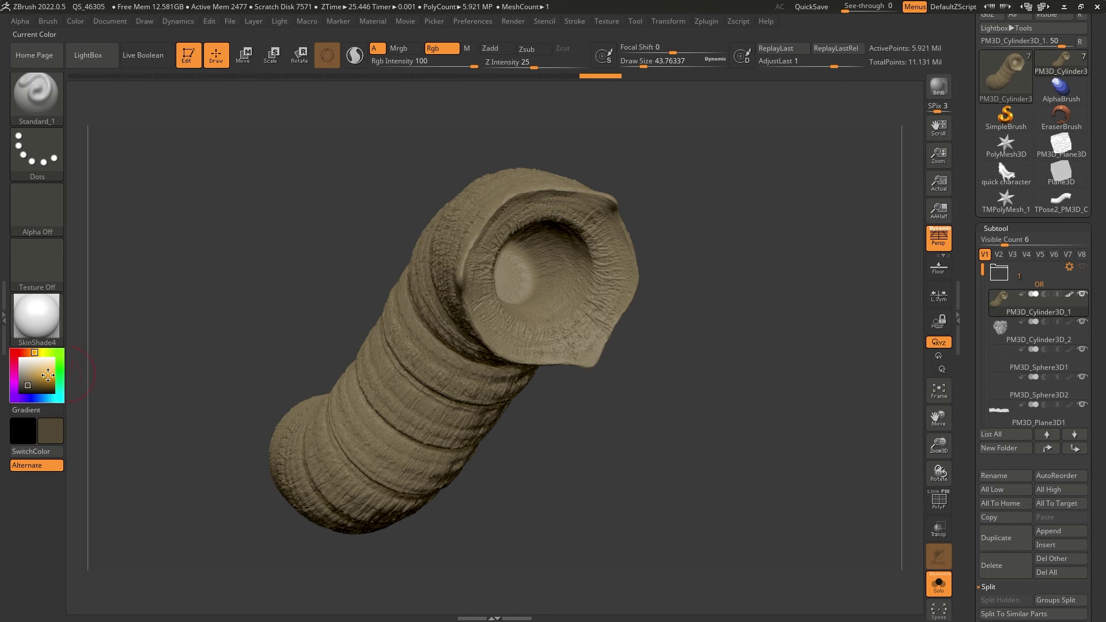
pyautogui.moveTo(48, 376); pyautogui.dragTo(495, 253)
pyautogui.moveTo(482, 341); pyautogui.dragTo(458, 318)
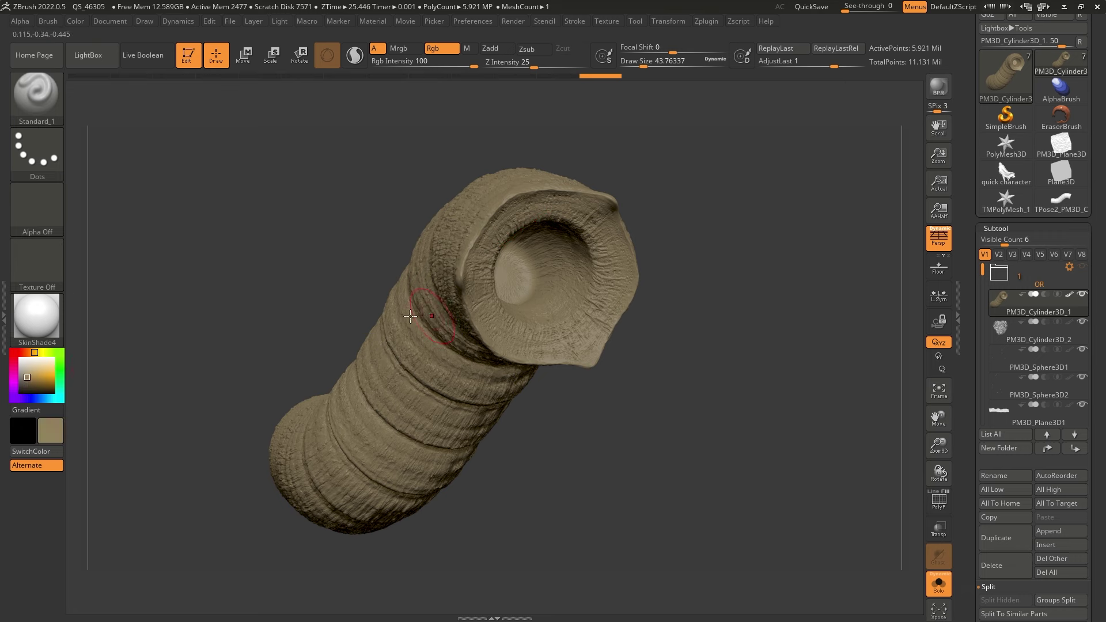
pyautogui.moveTo(29, 379); pyautogui.dragTo(29, 383)
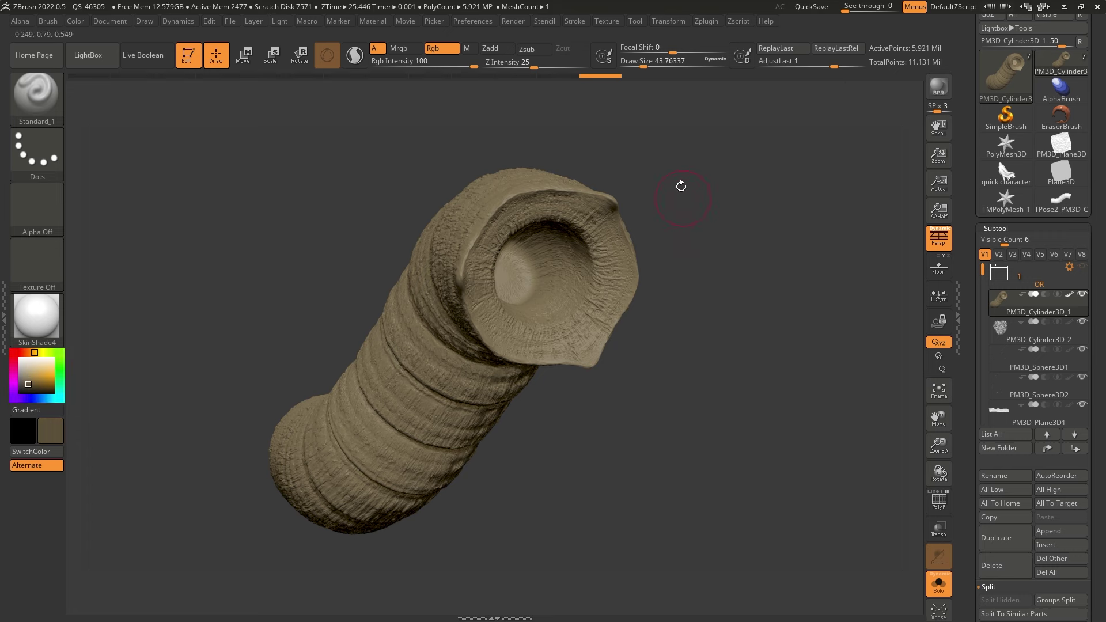
# Step: Compute an ambient occlusion mask for the worm body using the Ambient Occlusion plugin
pyautogui.click(711, 23)
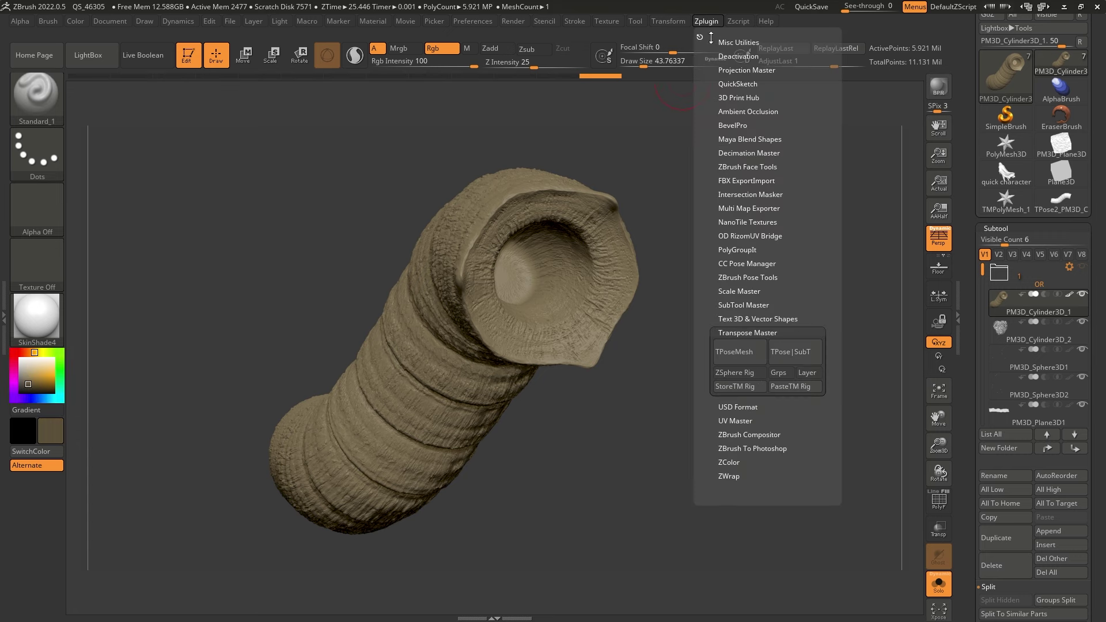
pyautogui.click(749, 112)
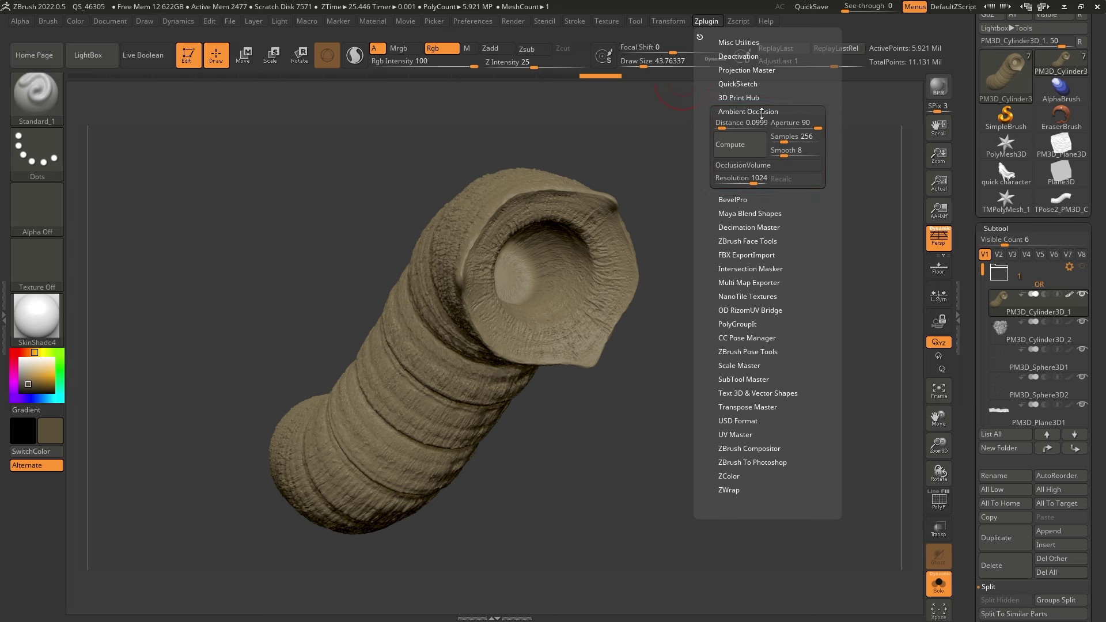
pyautogui.click(743, 144)
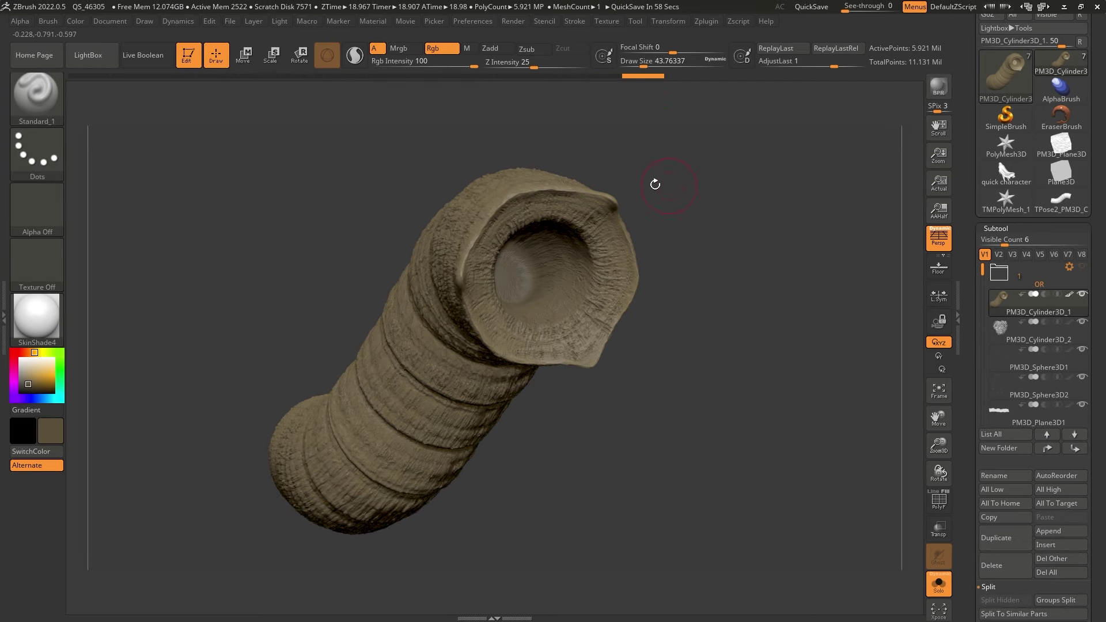
# Step: Invert the mask on the worm body and turn off its display
pyautogui.scroll(-10, 975, 79)
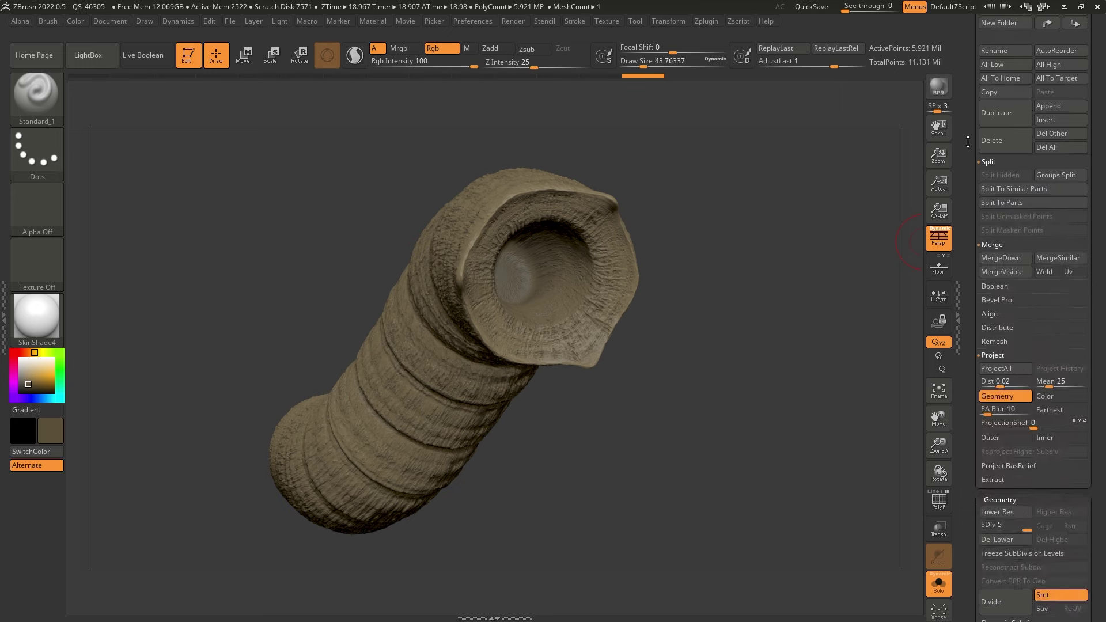
pyautogui.scroll(-15, 976, 80)
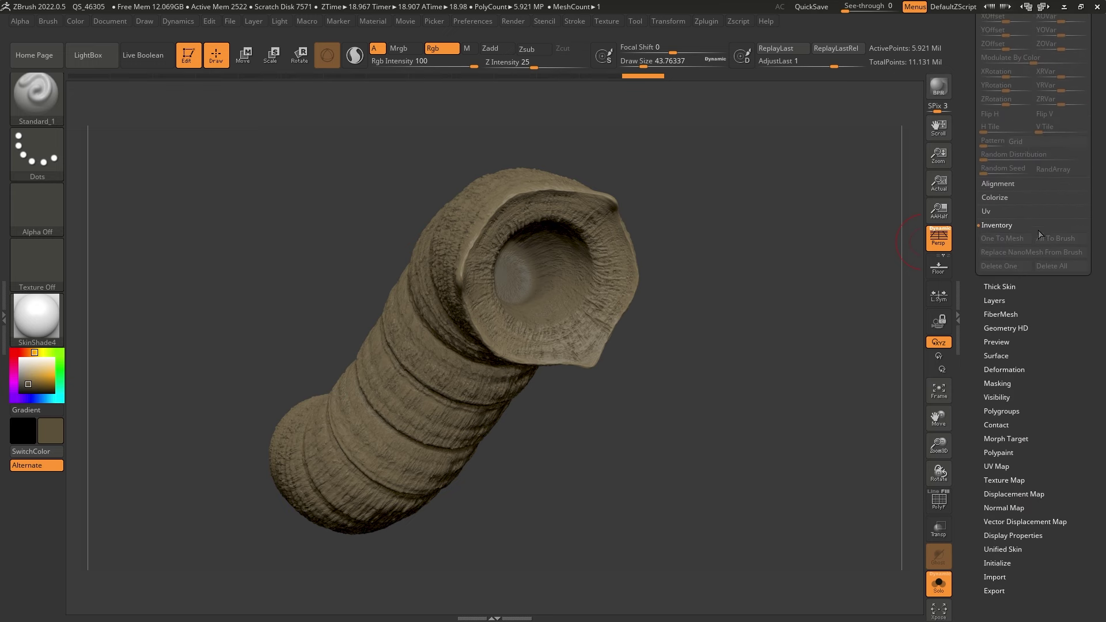
pyautogui.click(1006, 381)
pyautogui.moveTo(968, 224); pyautogui.dragTo(970, 369)
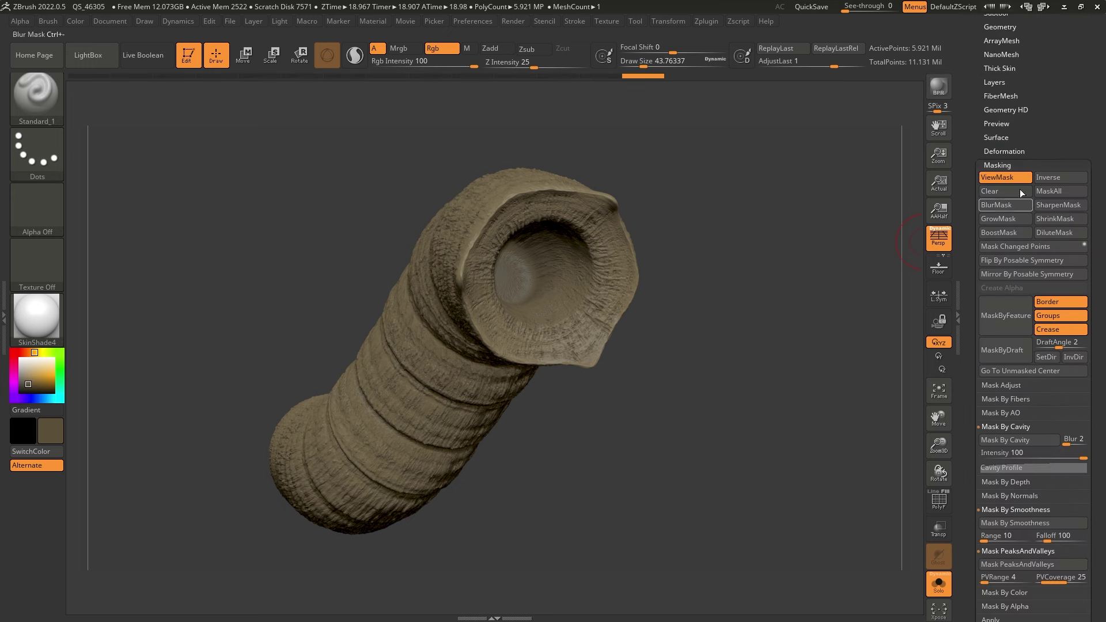
pyautogui.click(1050, 183)
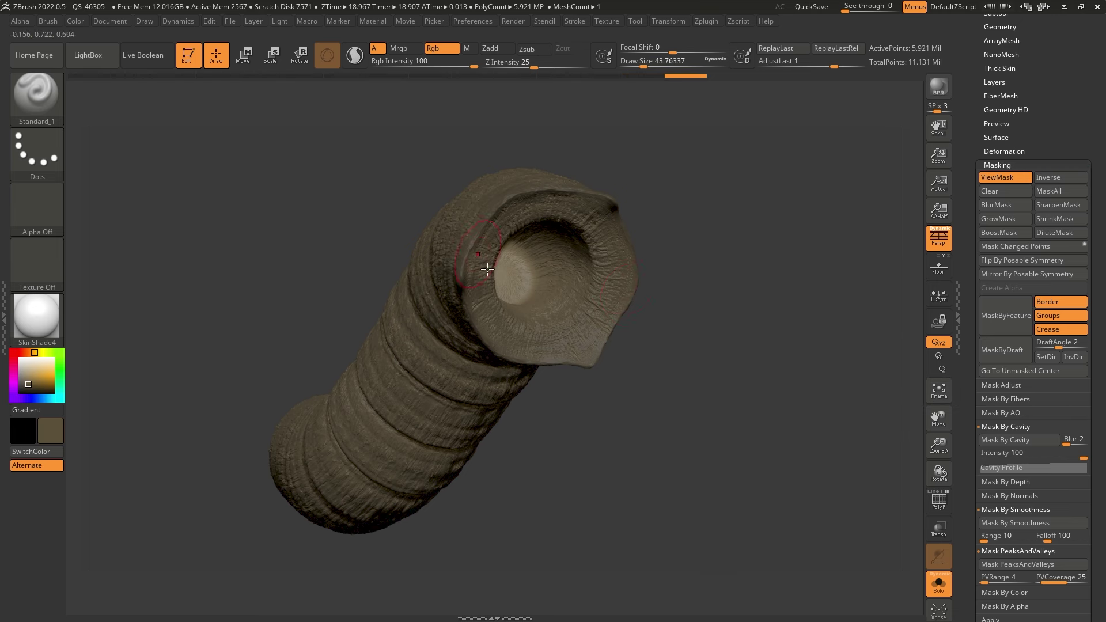
pyautogui.click(993, 179)
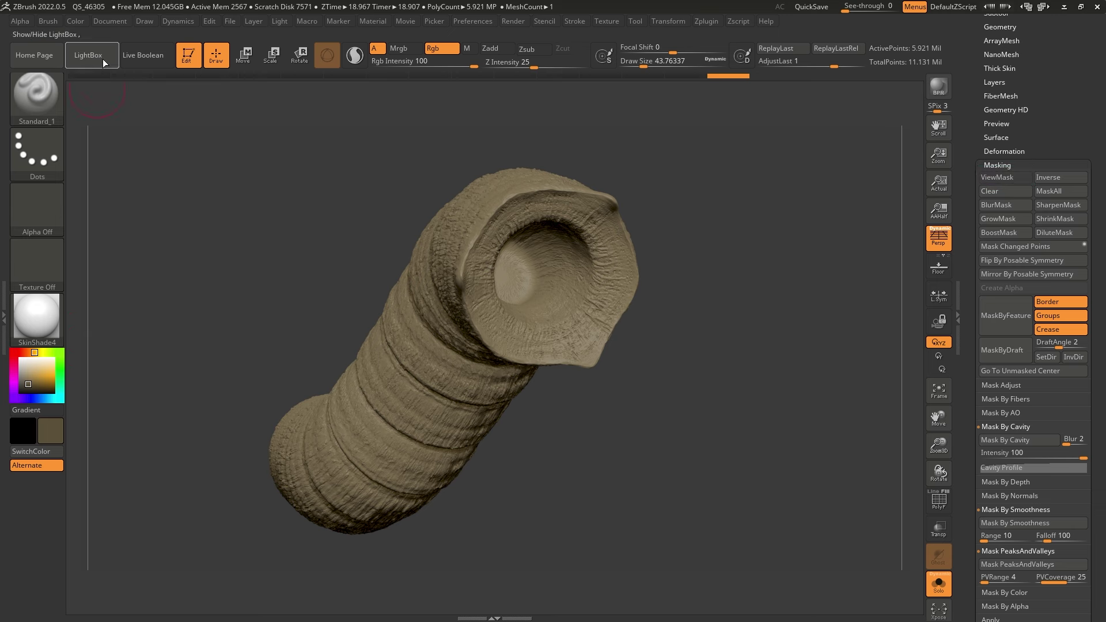
# Step: Fill the unmasked areas of the worm body with the dark brown
pyautogui.click(76, 23)
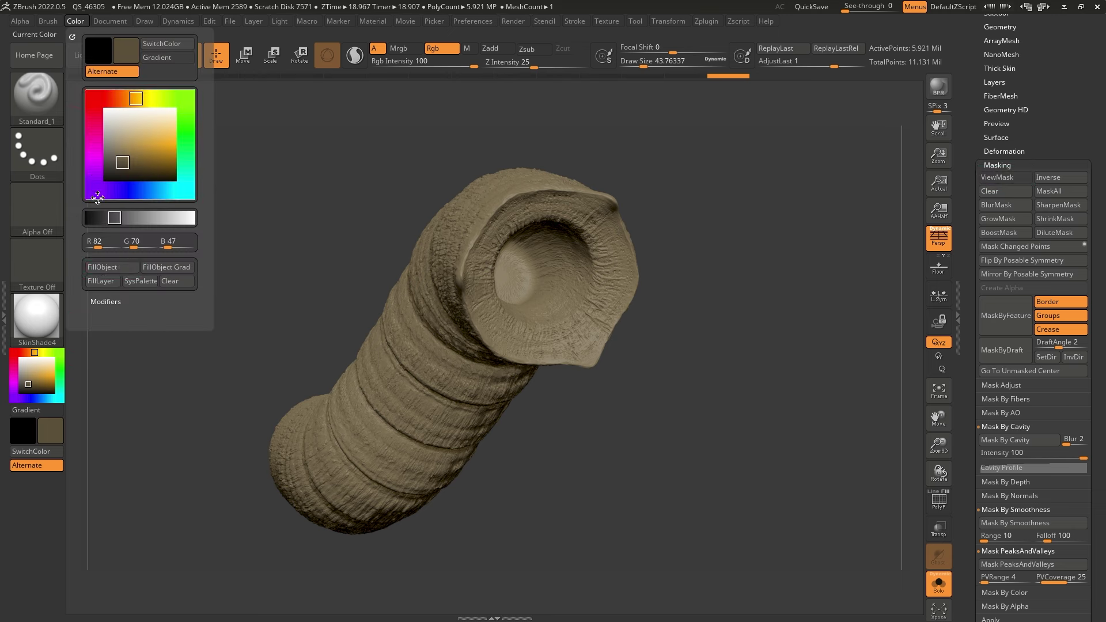
pyautogui.click(102, 268)
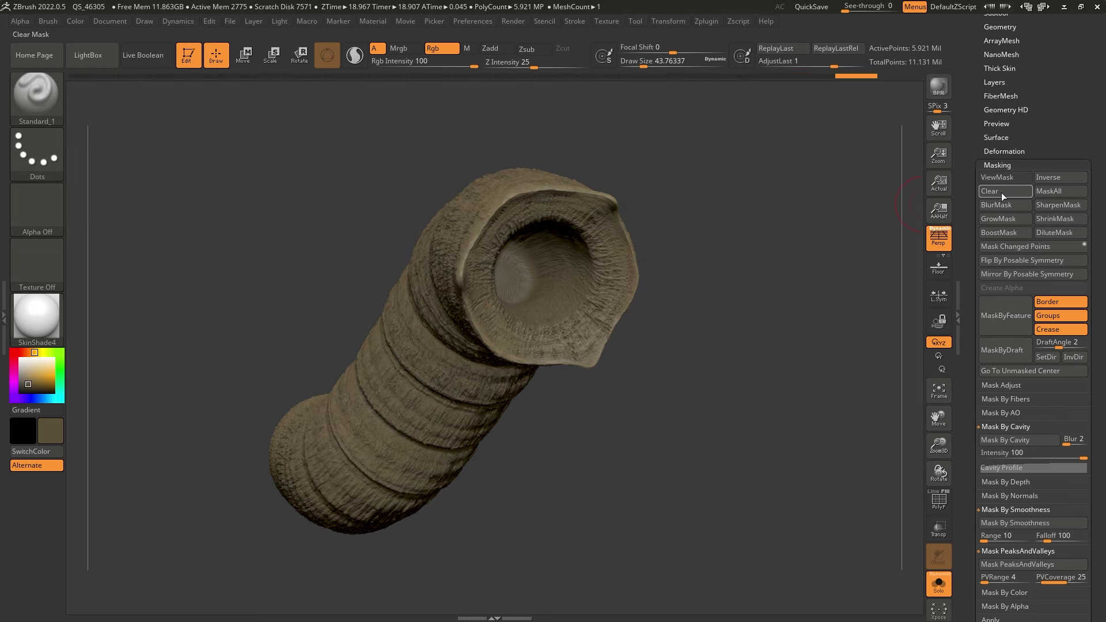
pyautogui.moveTo(709, 290); pyautogui.dragTo(743, 293)
pyautogui.moveTo(614, 339); pyautogui.dragTo(568, 336)
pyautogui.moveTo(666, 276); pyautogui.dragTo(611, 285)
pyautogui.moveTo(674, 325); pyautogui.dragTo(674, 328)
# Step: Choose a near-black paint colour and enlarge the brush's draw size to about 128
pyautogui.moveTo(29, 382); pyautogui.dragTo(24, 390)
pyautogui.moveTo(179, 352); pyautogui.dragTo(230, 335)
pyautogui.press('space')
pyautogui.moveTo(545, 273); pyautogui.dragTo(557, 273)
# Step: Turn off LazyMouse for the cloned Standard brush's stroke
pyautogui.moveTo(536, 279); pyautogui.dragTo(578, 19, button='right')
pyautogui.click(577, 21)
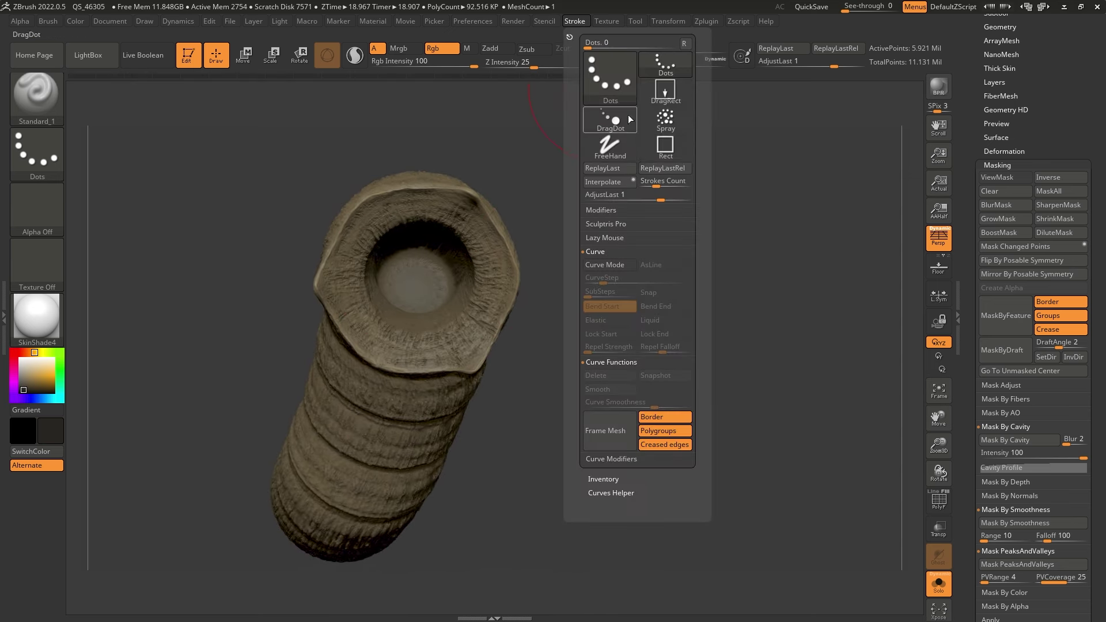
pyautogui.click(628, 238)
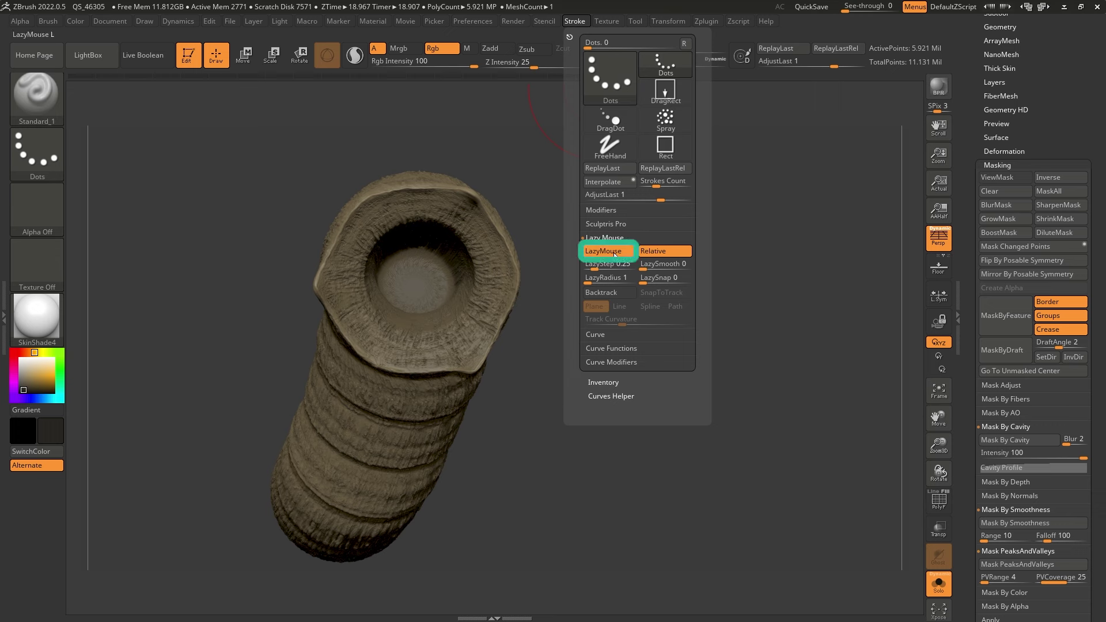
pyautogui.click(615, 254)
# Step: Paint the throat deep inside the worm's mouth with the near-black colour, covering it from several angles
pyautogui.moveTo(426, 277); pyautogui.dragTo(490, 232, button='right')
pyautogui.moveTo(87, 383); pyautogui.dragTo(111, 387)
pyautogui.moveTo(500, 284)
pyautogui.mouseDown(button='right')
pyautogui.moveTo(501, 322)
pyautogui.moveTo(525, 250)
pyautogui.moveTo(494, 240)
pyautogui.moveTo(480, 299)
pyautogui.mouseUp(button='right')
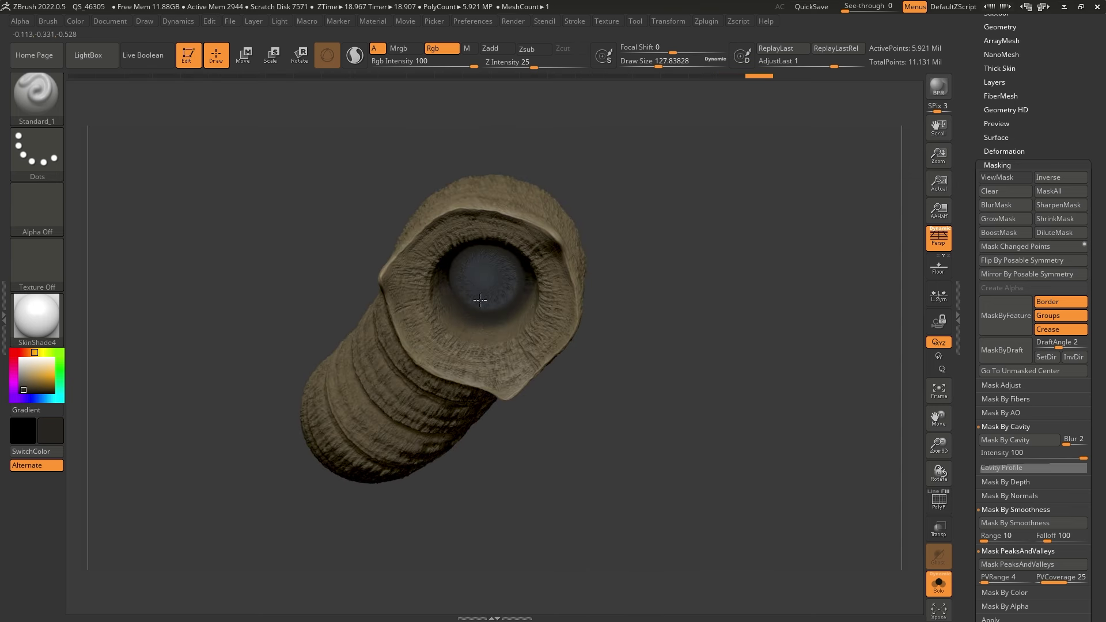
pyautogui.moveTo(504, 261)
pyautogui.mouseDown(button='right')
pyautogui.moveTo(522, 295)
pyautogui.moveTo(541, 286)
pyautogui.moveTo(538, 275)
pyautogui.moveTo(505, 309)
pyautogui.mouseUp(button='right')
pyautogui.moveTo(513, 365)
pyautogui.mouseDown(button='right')
pyautogui.moveTo(459, 286)
pyautogui.moveTo(494, 257)
pyautogui.moveTo(523, 261)
pyautogui.moveTo(549, 296)
pyautogui.mouseUp(button='right')
pyautogui.moveTo(585, 260); pyautogui.dragTo(558, 282, button='right')
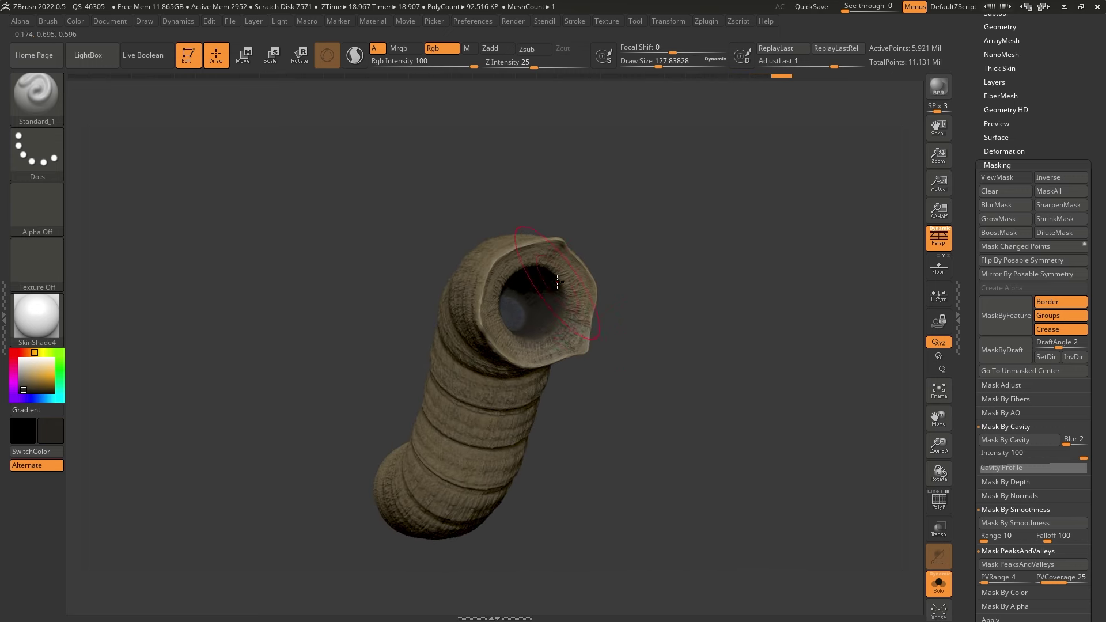
pyautogui.moveTo(600, 317)
pyautogui.mouseDown(button='right')
pyautogui.moveTo(642, 336)
pyautogui.moveTo(684, 378)
pyautogui.mouseUp(button='right')
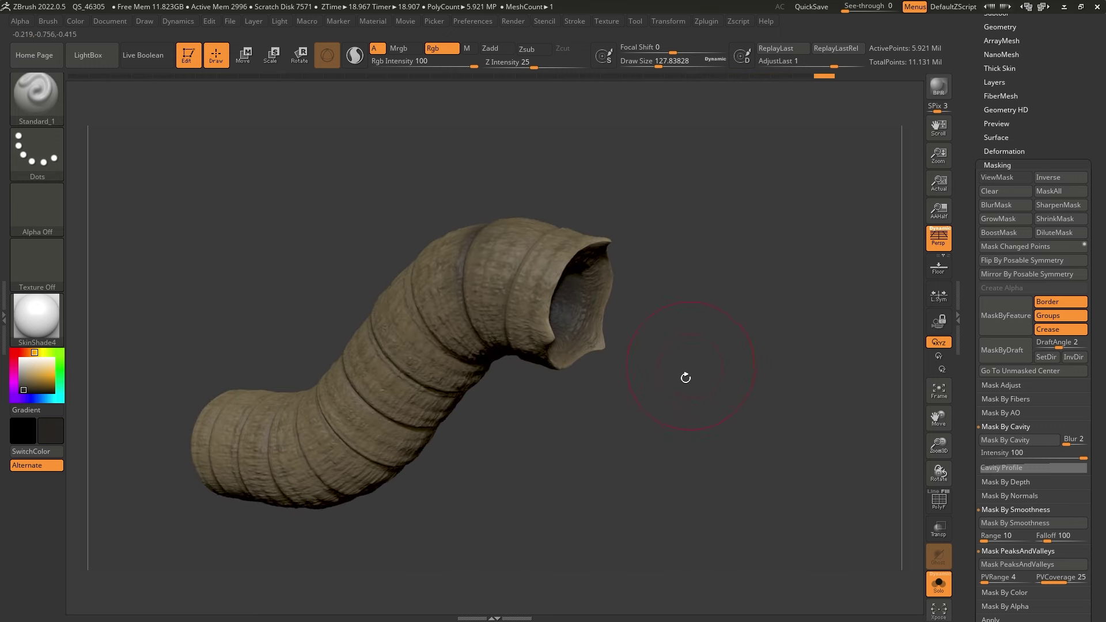
# Step: Mask the worm body by smoothness with a range of 7 and turn off the mask display
pyautogui.moveTo(664, 440); pyautogui.dragTo(658, 449, button='right')
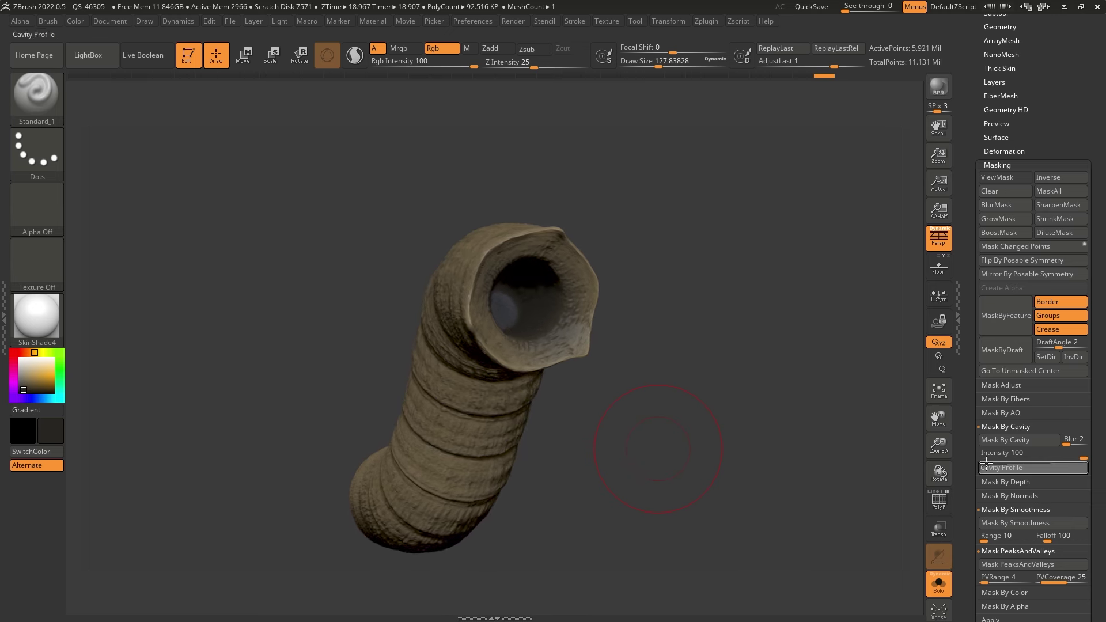
pyautogui.moveTo(977, 438); pyautogui.dragTo(977, 413)
pyautogui.scroll(1, 976, 414)
pyautogui.moveTo(795, 437); pyautogui.dragTo(805, 501, button='right')
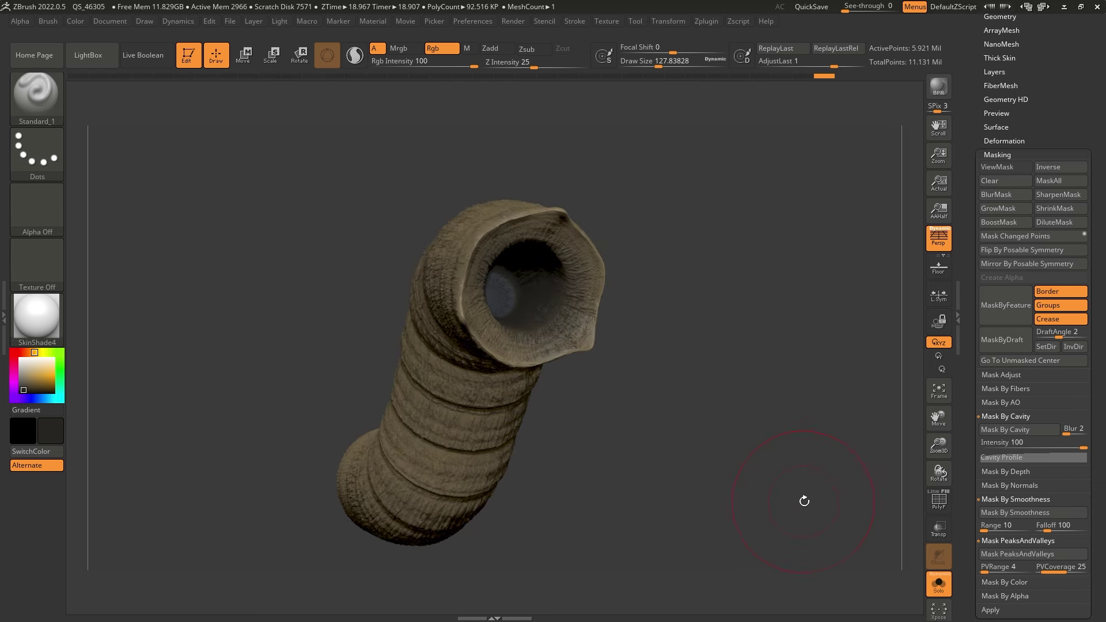
pyautogui.scroll(-2, 977, 414)
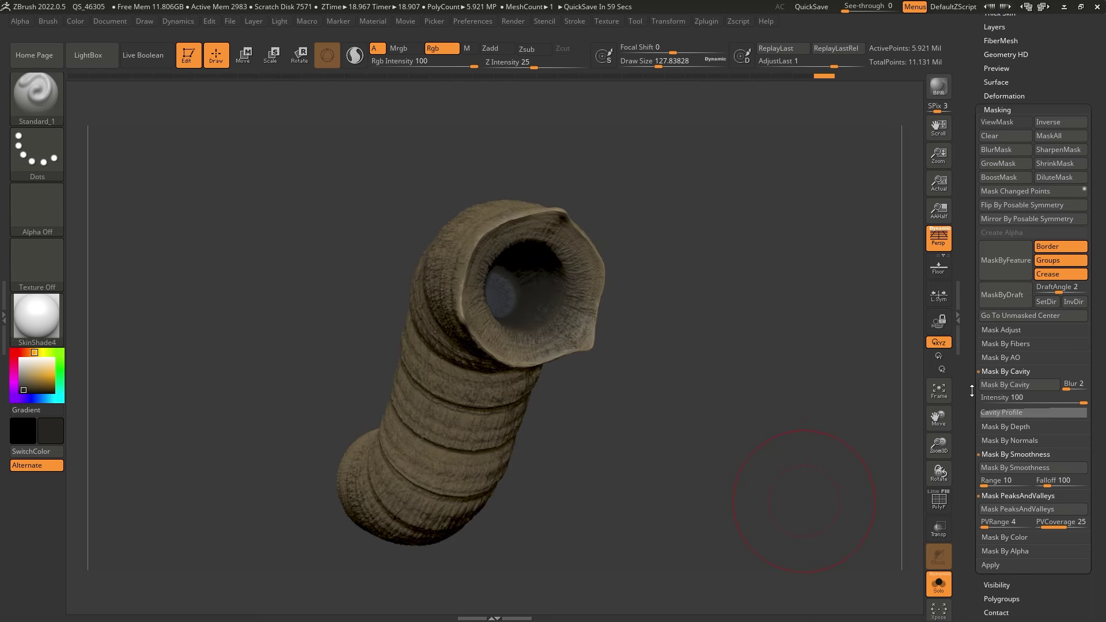
pyautogui.click(1020, 465)
pyautogui.moveTo(741, 432); pyautogui.dragTo(673, 386, button='right')
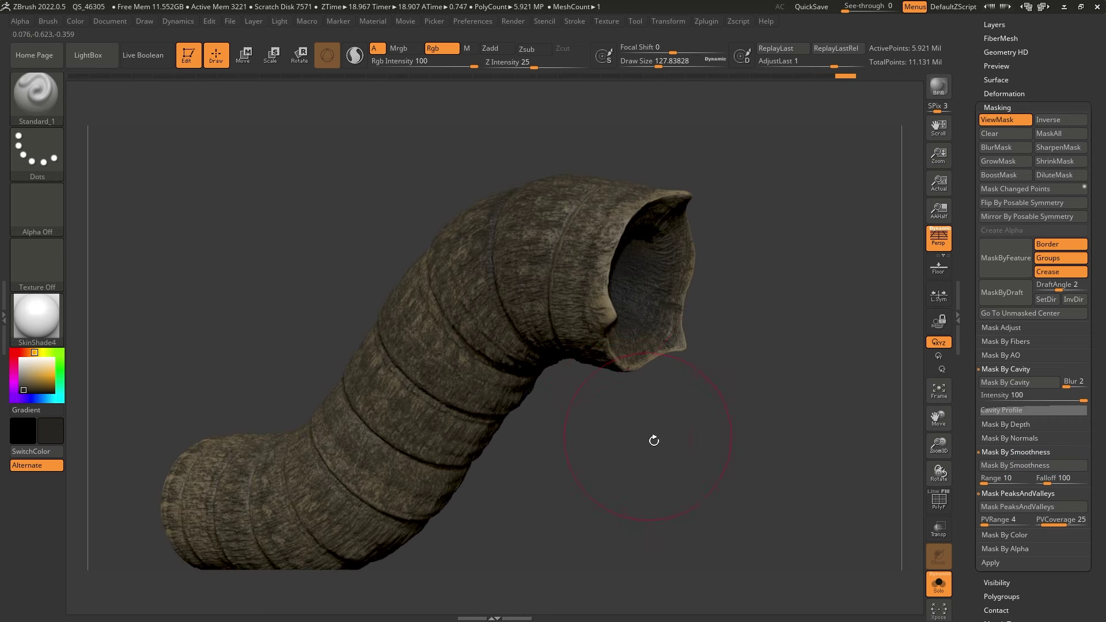
pyautogui.moveTo(985, 483); pyautogui.dragTo(984, 483)
pyautogui.click(1007, 466)
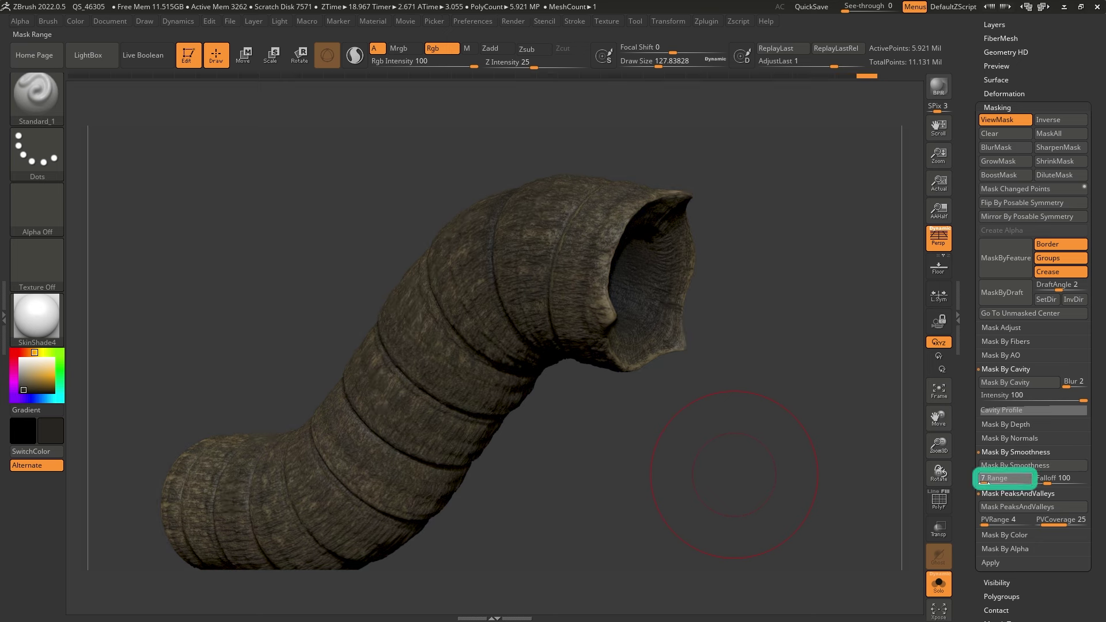
pyautogui.click(1004, 465)
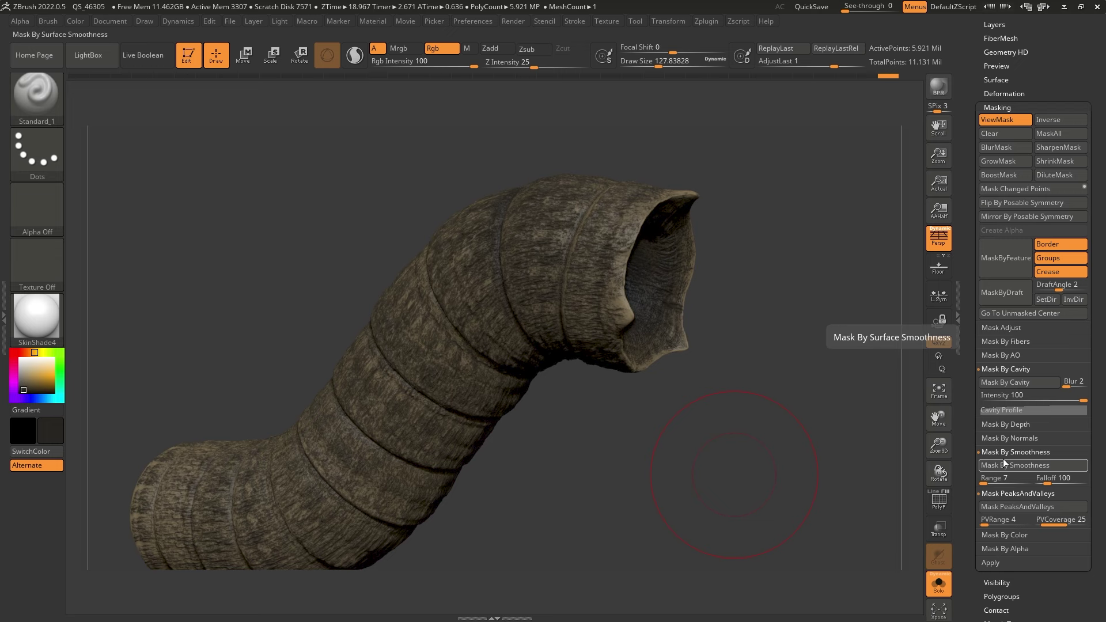
pyautogui.click(1006, 120)
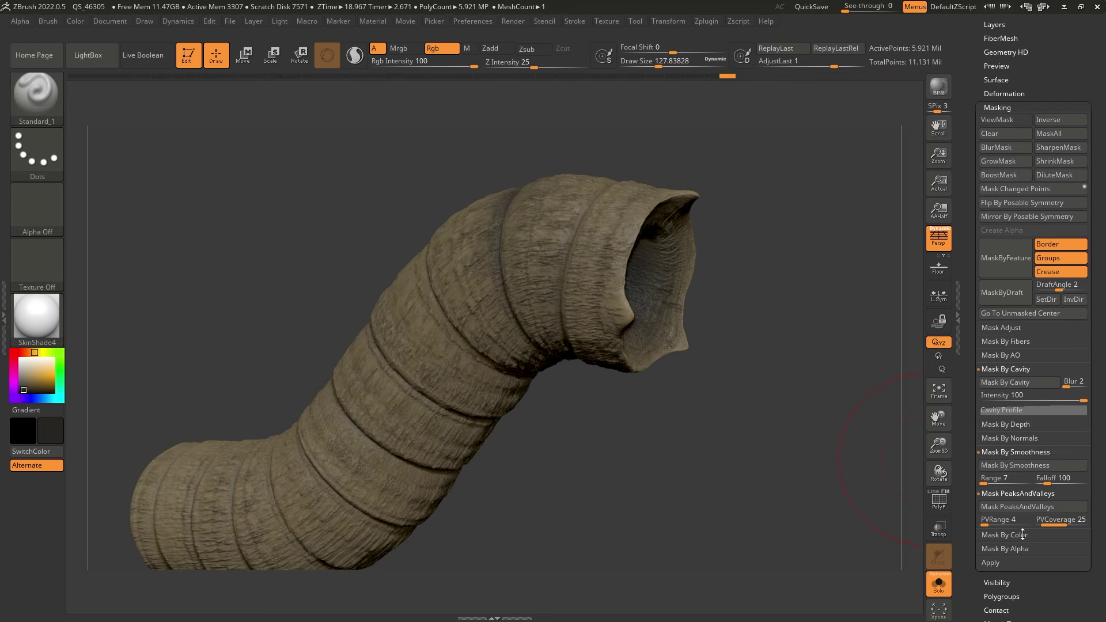
# Step: Adjust the worm's polypaint with the mask hidden: RGB intensity 0.029, red 0.022, green 0.038, blue 0.010 and RGB contrast 0.043
pyautogui.moveTo(1008, 581)
pyautogui.mouseDown()
pyautogui.moveTo(1027, 493)
pyautogui.moveTo(1018, 384)
pyautogui.mouseUp()
pyautogui.keyDown('shift'); pyautogui.click(1012, 550); pyautogui.keyUp('shift')
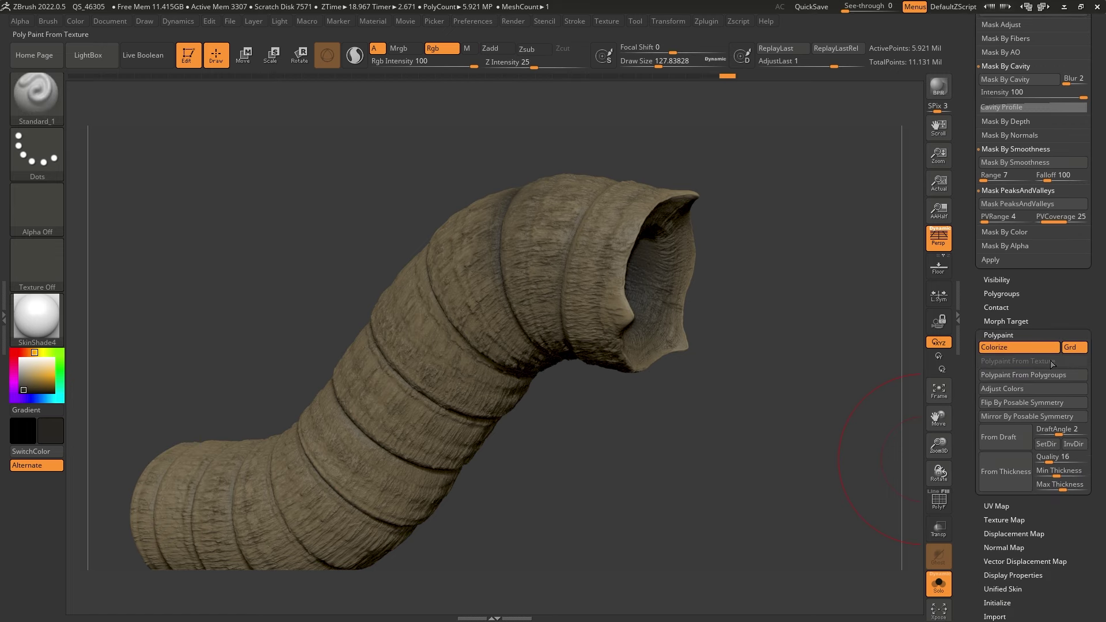
pyautogui.click(1022, 389)
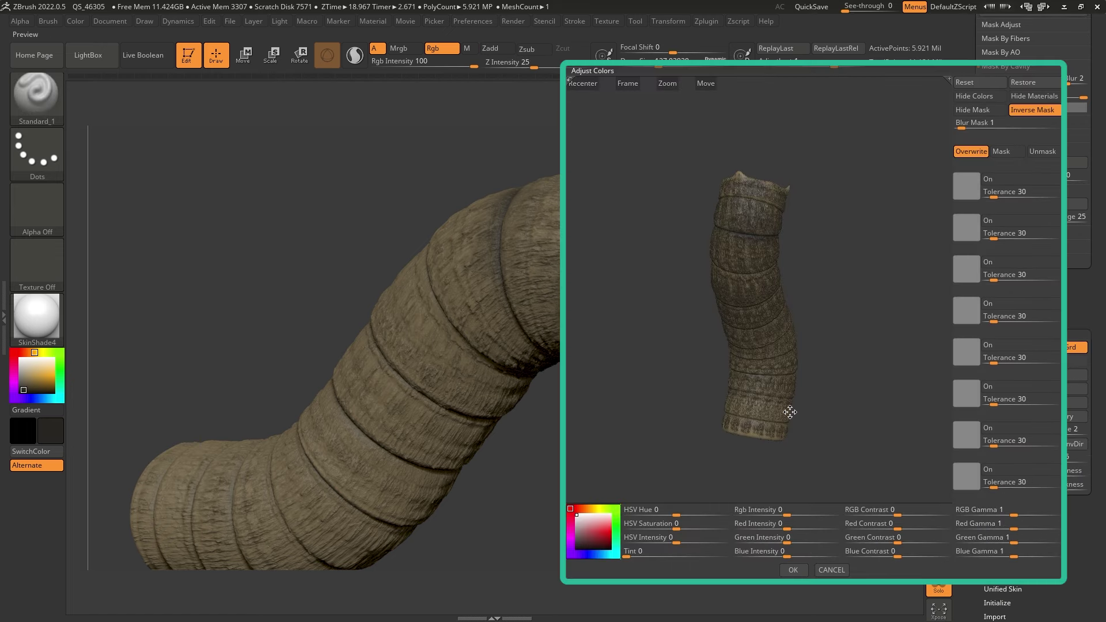
pyautogui.moveTo(812, 304)
pyautogui.mouseDown()
pyautogui.moveTo(790, 274)
pyautogui.moveTo(824, 317)
pyautogui.mouseUp()
pyautogui.click(995, 112)
pyautogui.moveTo(786, 512); pyautogui.dragTo(800, 537)
pyautogui.moveTo(787, 552)
pyautogui.mouseDown()
pyautogui.moveTo(765, 552)
pyautogui.moveTo(797, 542)
pyautogui.mouseUp()
pyautogui.moveTo(898, 513); pyautogui.dragTo(909, 513)
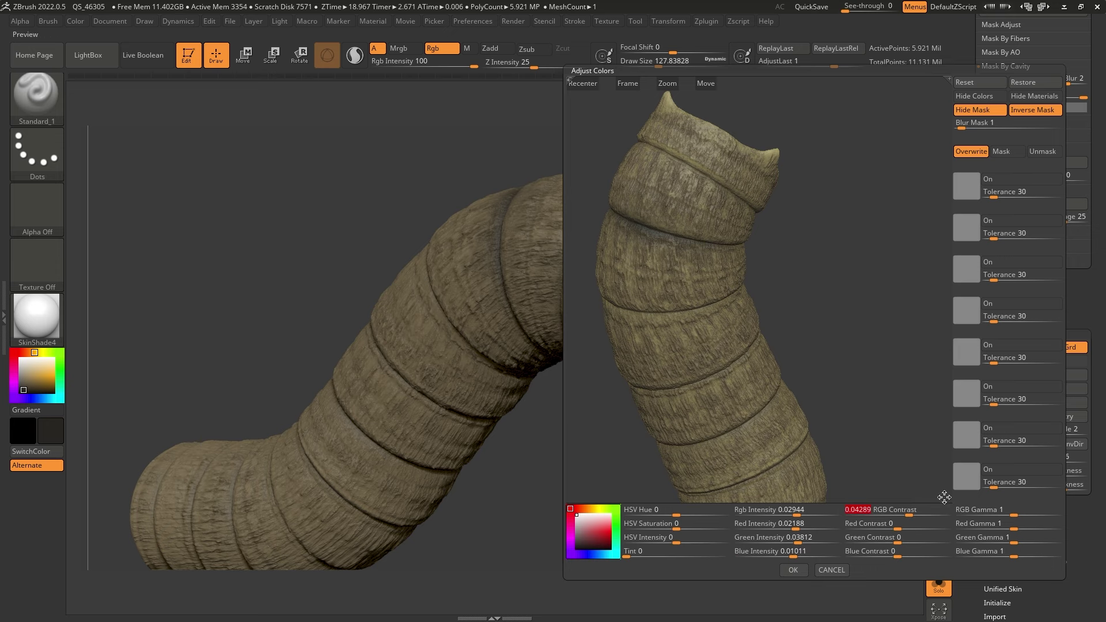
pyautogui.click(793, 570)
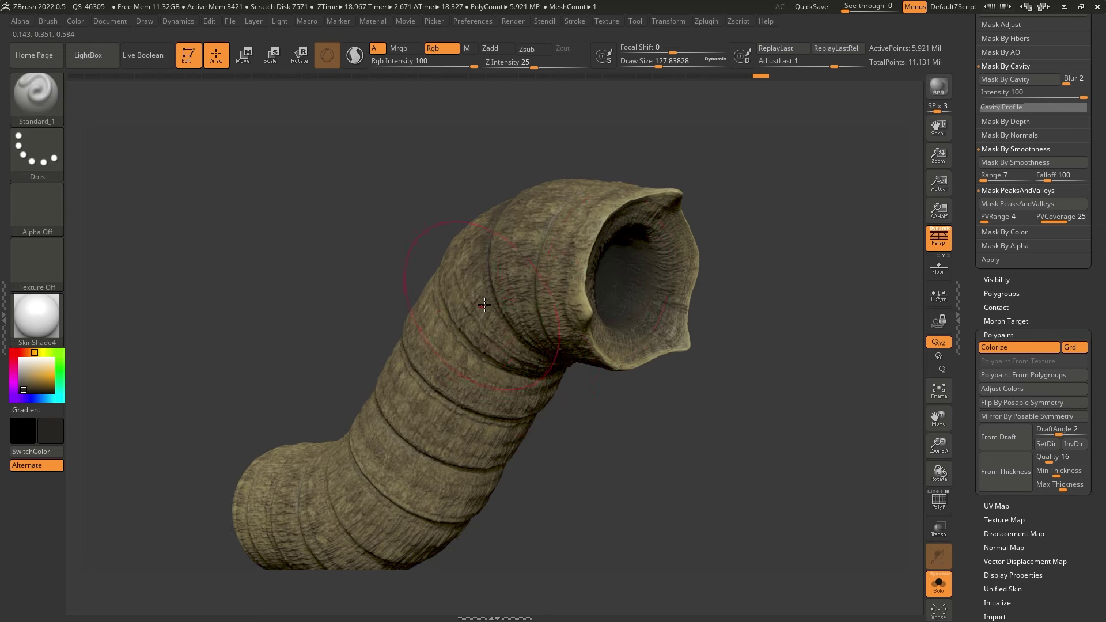
# Step: Give the Standard_1 brush the Alpha 08 alpha and the Color Spray stroke
pyautogui.moveTo(626, 318); pyautogui.dragTo(513, 452, button='right')
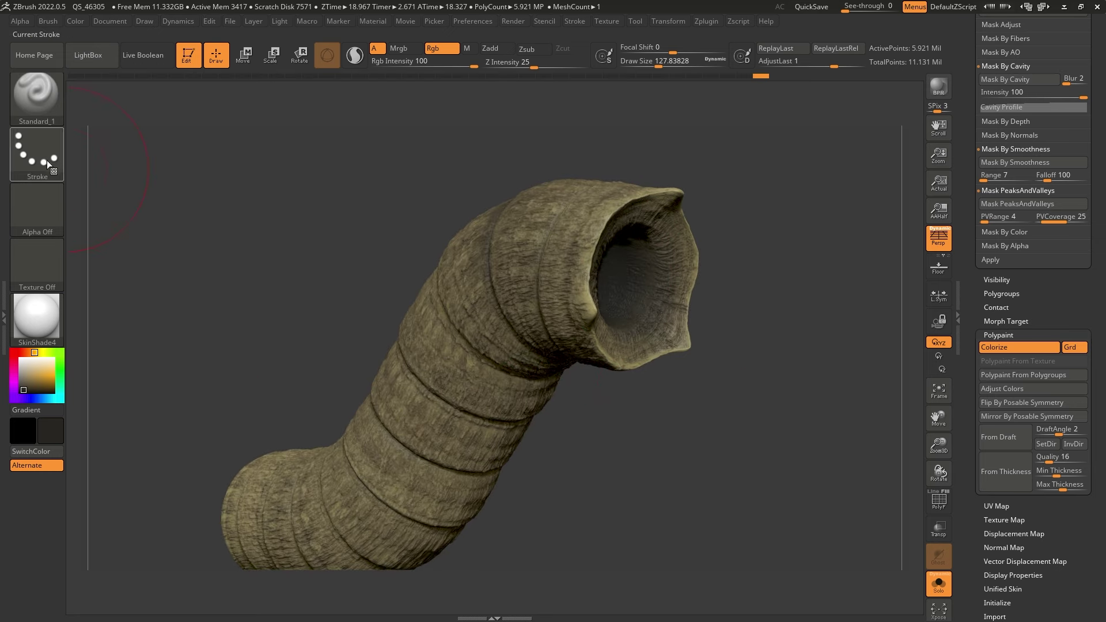
pyautogui.click(48, 209)
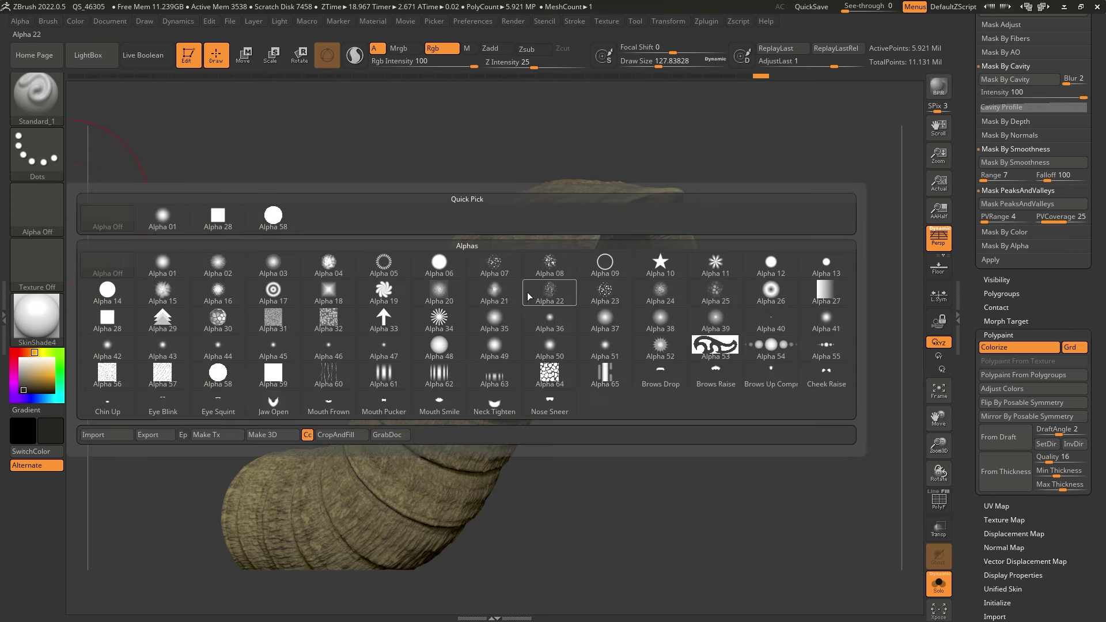
pyautogui.click(550, 263)
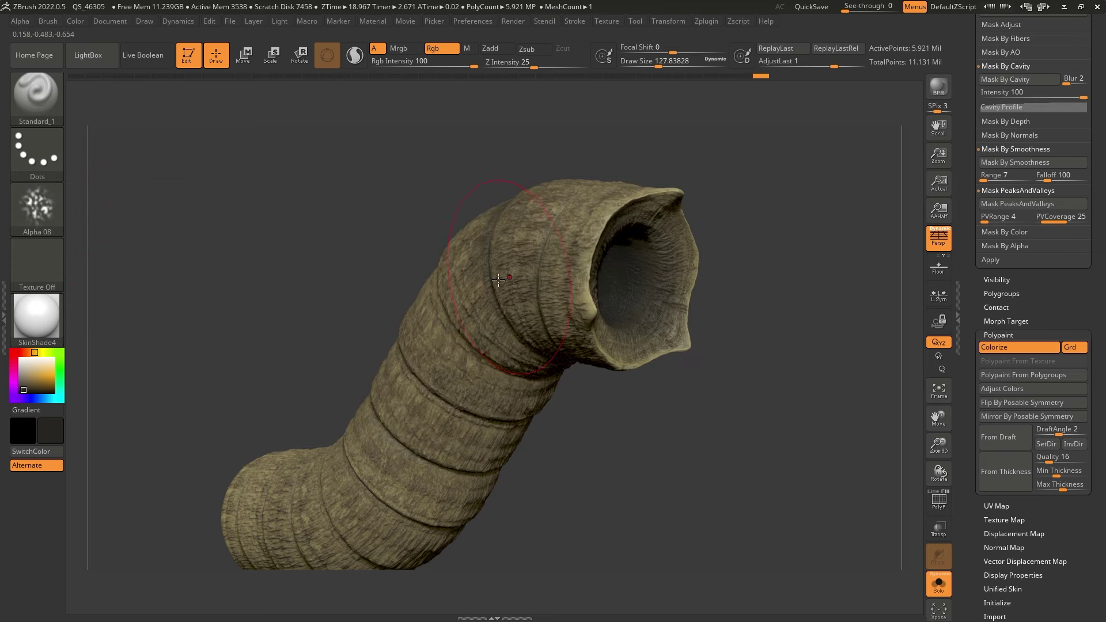
pyautogui.click(35, 156)
pyautogui.click(273, 162)
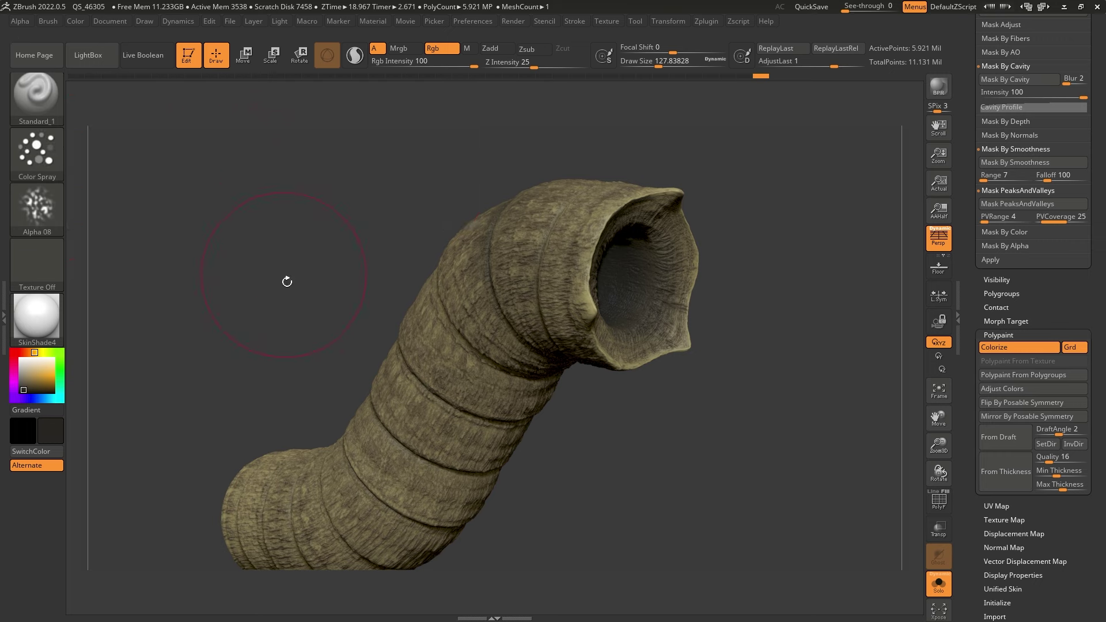
# Step: Undo the test spray stroke on the worm and reduce the brush's draw size to about 65
pyautogui.moveTo(558, 245)
pyautogui.mouseDown()
pyautogui.moveTo(563, 230)
pyautogui.moveTo(582, 260)
pyautogui.mouseUp()
pyautogui.hotkey('ctrl', 'z')
pyautogui.press('space')
pyautogui.moveTo(651, 270); pyautogui.dragTo(641, 270)
pyautogui.moveTo(288, 284); pyautogui.dragTo(363, 289)
# Step: Sample the worm's body colour and shift it to a warmer, more reddish brown for painting
pyautogui.press('c')
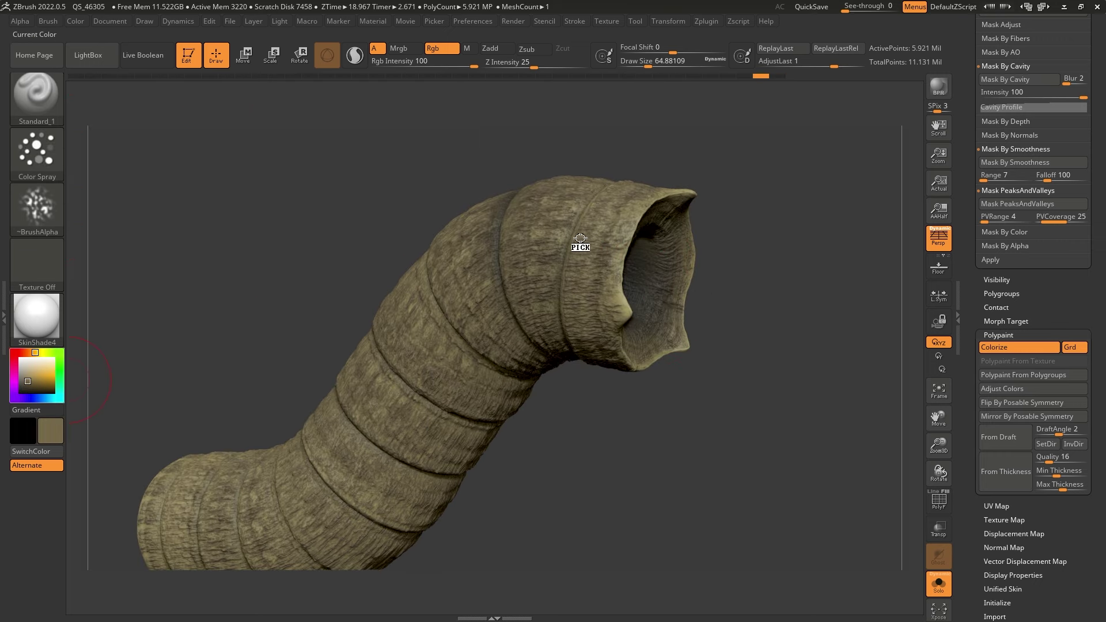
pyautogui.click(29, 379)
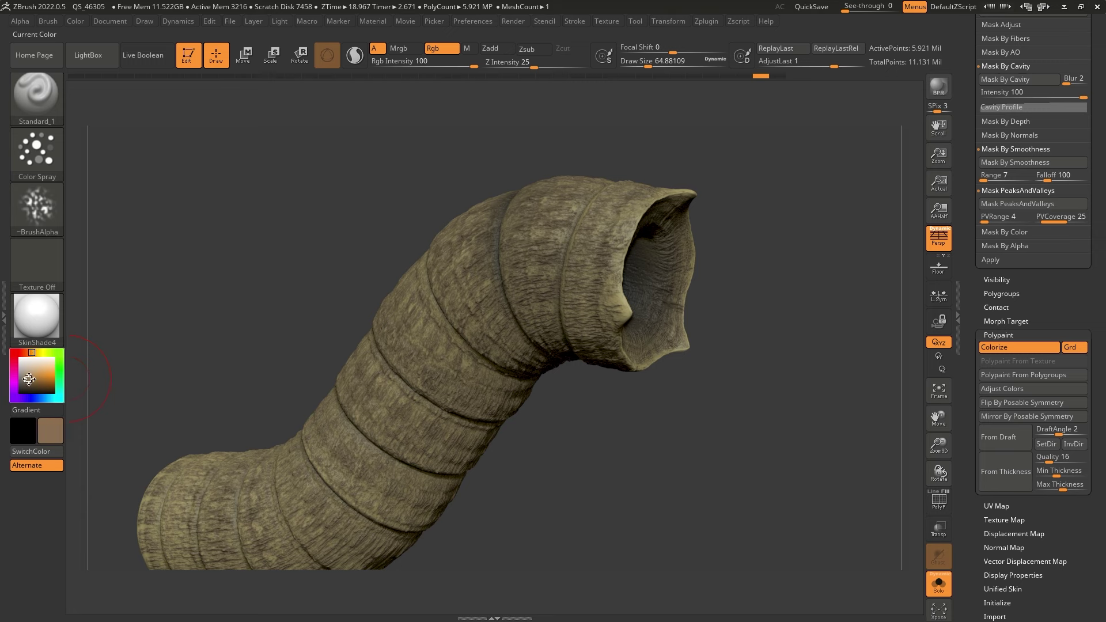
pyautogui.moveTo(32, 354); pyautogui.dragTo(30, 353)
pyautogui.click(33, 380)
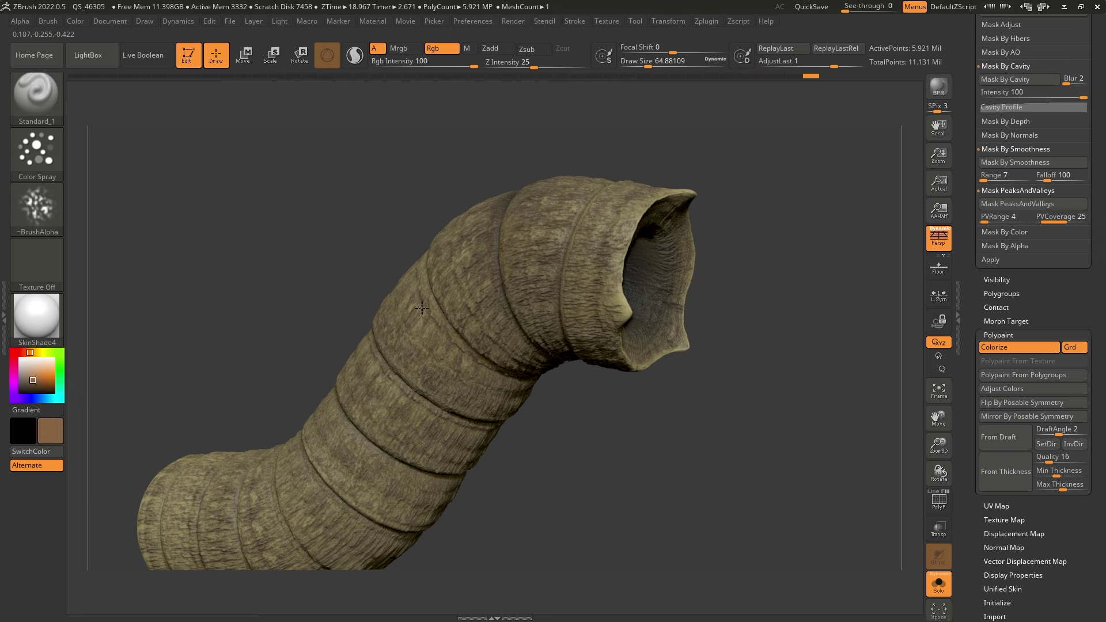
# Step: Spray the reddish brown over the worm's body segments and around the mouth, covering several sides
pyautogui.moveTo(475, 397); pyautogui.dragTo(514, 366, button='right')
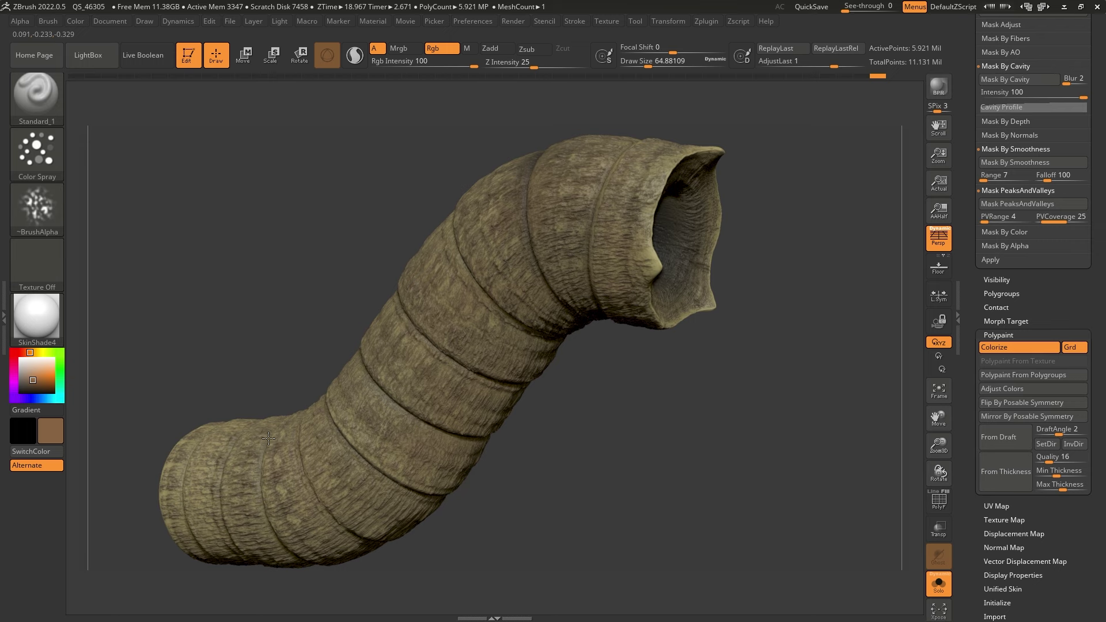
pyautogui.moveTo(464, 428); pyautogui.dragTo(571, 327, button='right')
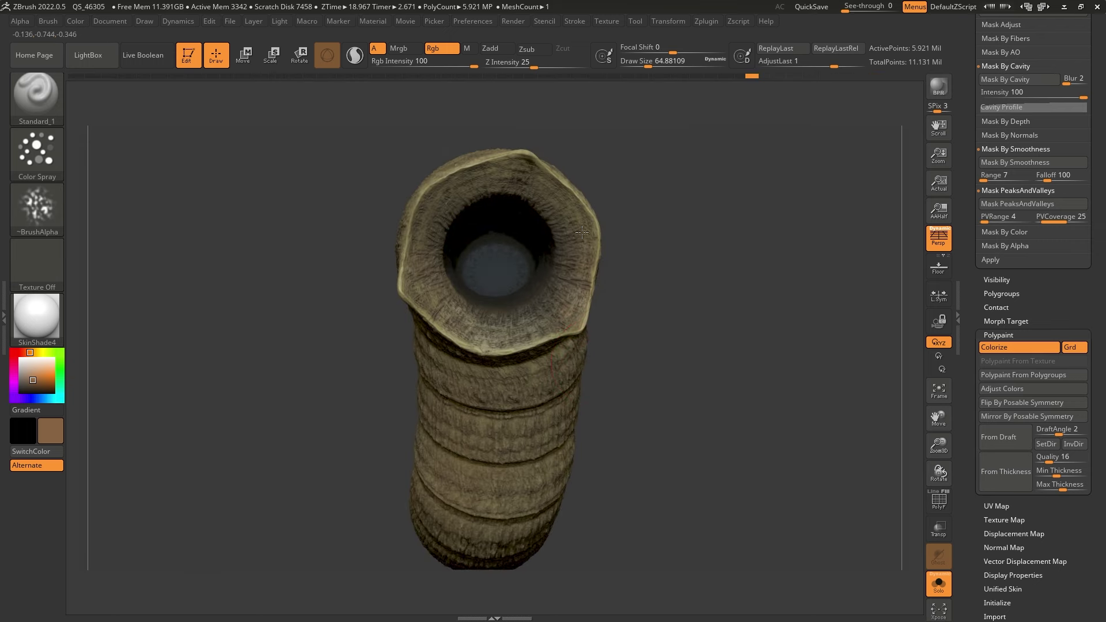
pyautogui.moveTo(429, 198); pyautogui.dragTo(588, 272, button='right')
pyautogui.moveTo(619, 417); pyautogui.dragTo(537, 442, button='right')
# Step: Choose a dark brown paint colour and spray it over the worm's body segments from several sides
pyautogui.moveTo(47, 389); pyautogui.dragTo(27, 386)
pyautogui.moveTo(444, 221); pyautogui.dragTo(351, 208, button='right')
pyautogui.moveTo(649, 222); pyautogui.dragTo(587, 330)
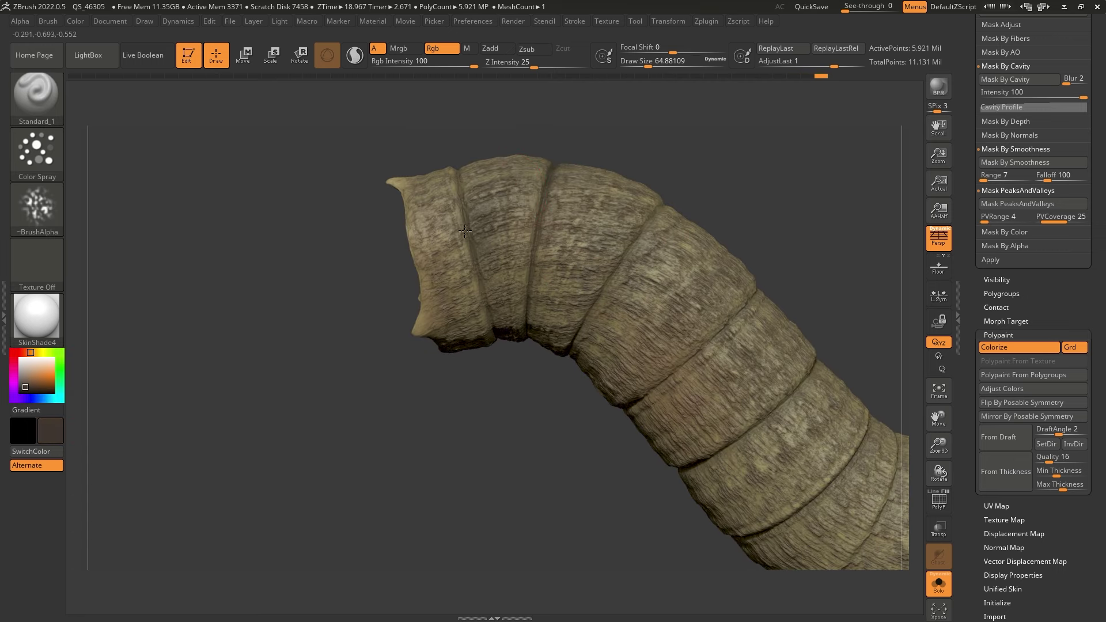
pyautogui.keyDown('alt'); pyautogui.moveTo(763, 289); pyautogui.dragTo(655, 243, button='right'); pyautogui.keyUp('alt')
pyautogui.moveTo(650, 372)
pyautogui.mouseDown(button='right')
pyautogui.moveTo(693, 455)
pyautogui.moveTo(657, 397)
pyautogui.moveTo(625, 474)
pyautogui.moveTo(685, 375)
pyautogui.mouseUp(button='right')
pyautogui.moveTo(702, 335); pyautogui.dragTo(524, 354, button='right')
pyautogui.moveTo(617, 333); pyautogui.dragTo(549, 329, button='right')
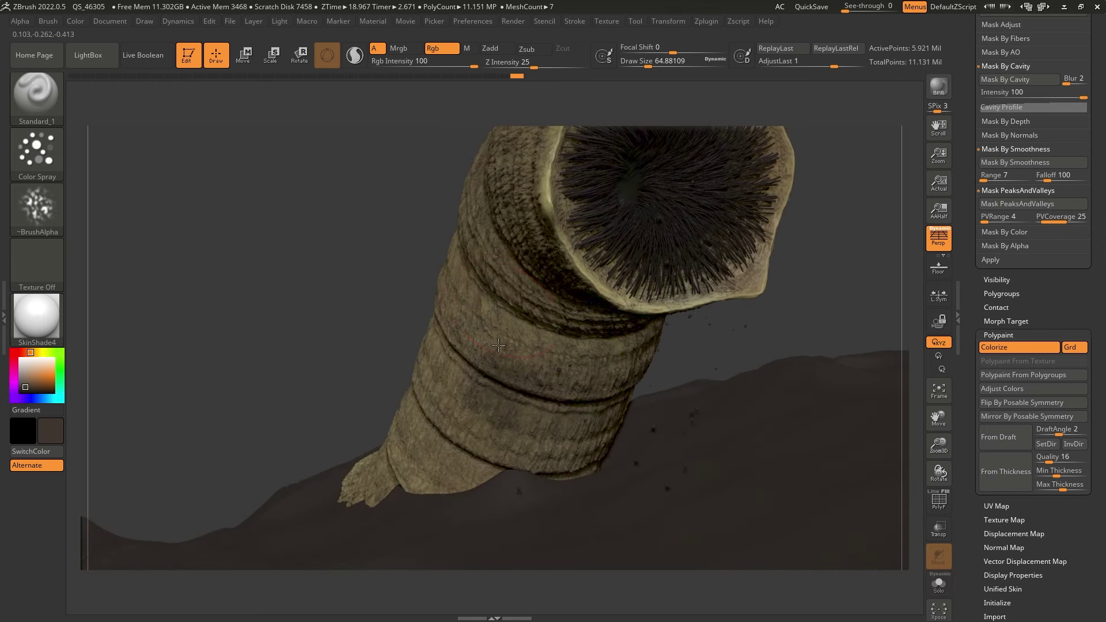
# Step: Reduce the draw size to about 41, spray dark brown inside the mouth rim and check it against the whole scene
pyautogui.moveTo(545, 266); pyautogui.dragTo(608, 323, button='right')
pyautogui.press('space')
pyautogui.moveTo(613, 272)
pyautogui.mouseDown()
pyautogui.moveTo(494, 177)
pyautogui.moveTo(405, 326)
pyautogui.moveTo(406, 369)
pyautogui.mouseUp()
pyautogui.hotkey('alt', 's')
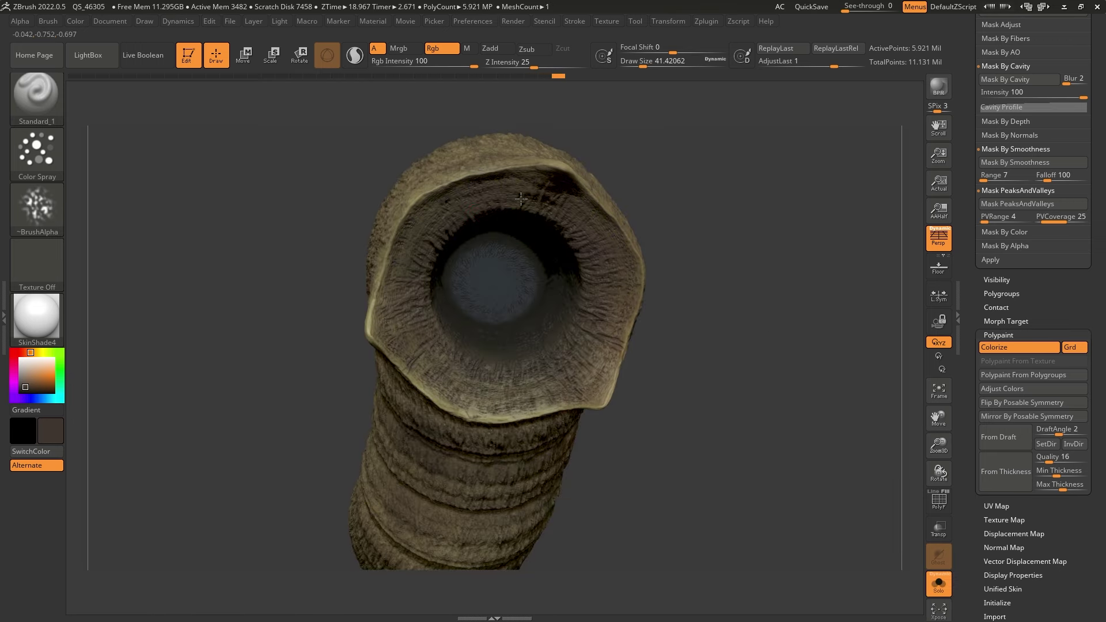
pyautogui.moveTo(370, 266); pyautogui.dragTo(655, 250, button='right')
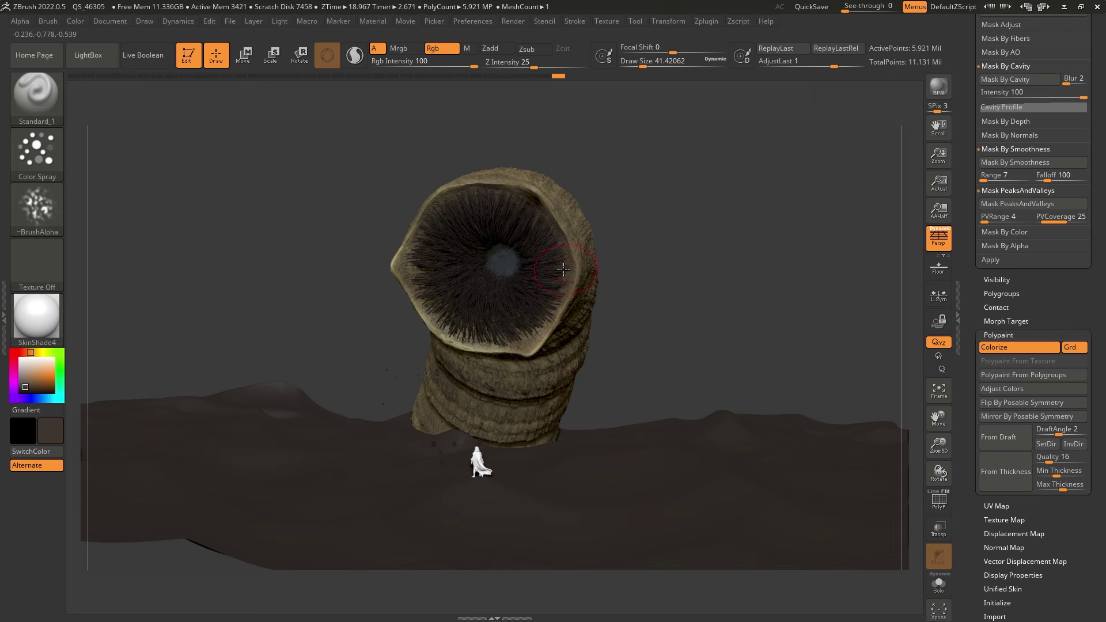
pyautogui.moveTo(632, 308); pyautogui.dragTo(642, 296, button='right')
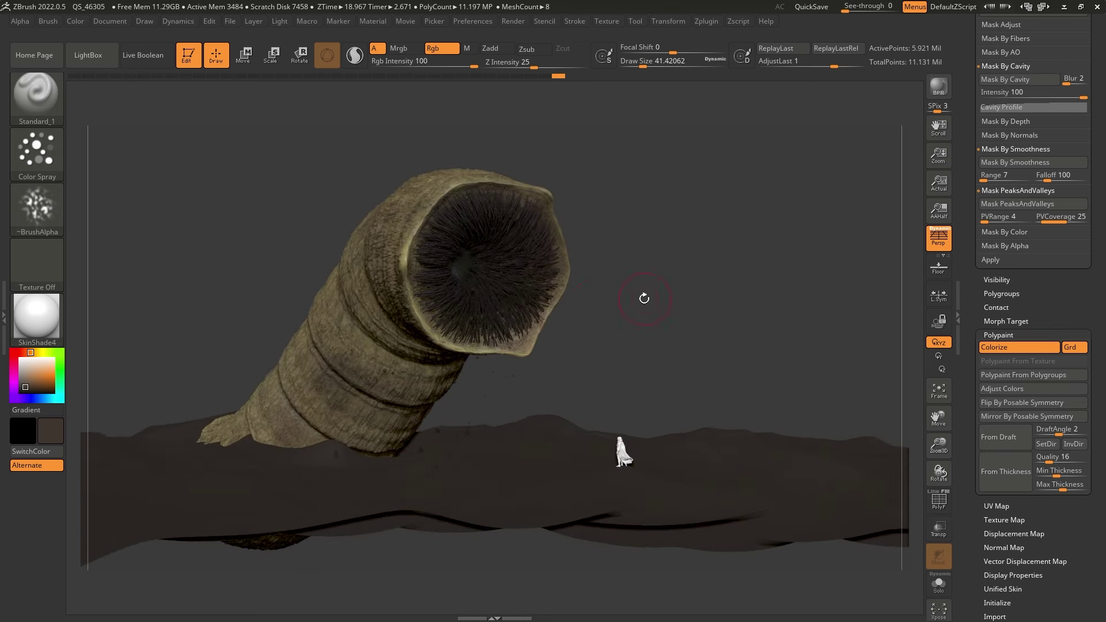
pyautogui.click(684, 292)
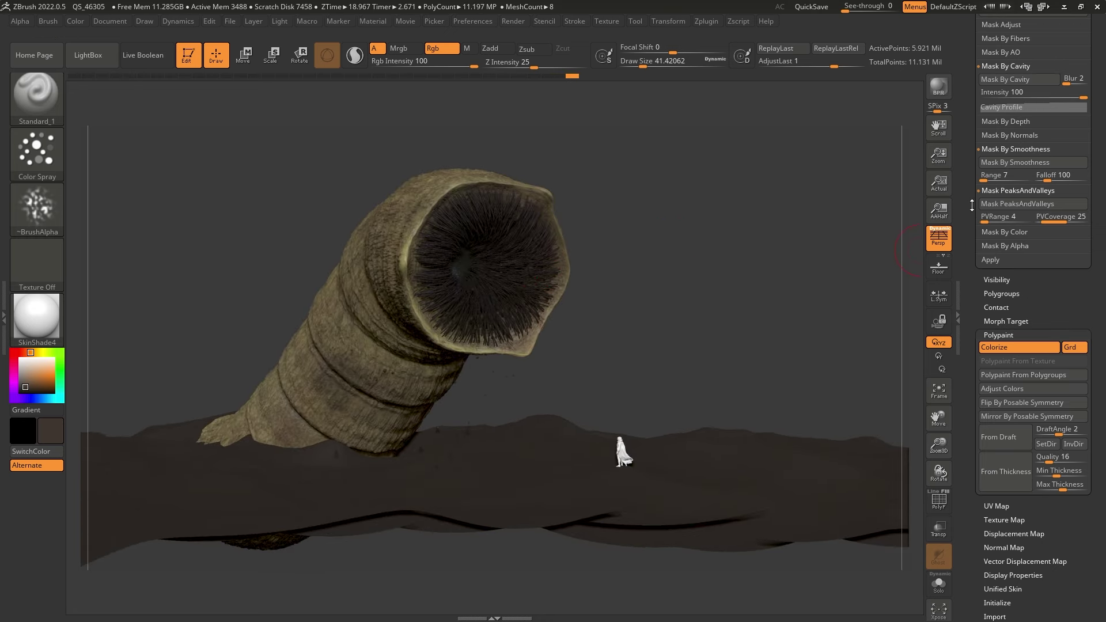
# Step: Fill the mouth-bristle subtool PM3D_Cylinder3D_2 with a medium brown and spray a lighter sandy brown over the bristles
pyautogui.moveTo(973, 207); pyautogui.dragTo(972, 397)
pyautogui.click(995, 322)
pyautogui.click(1008, 131)
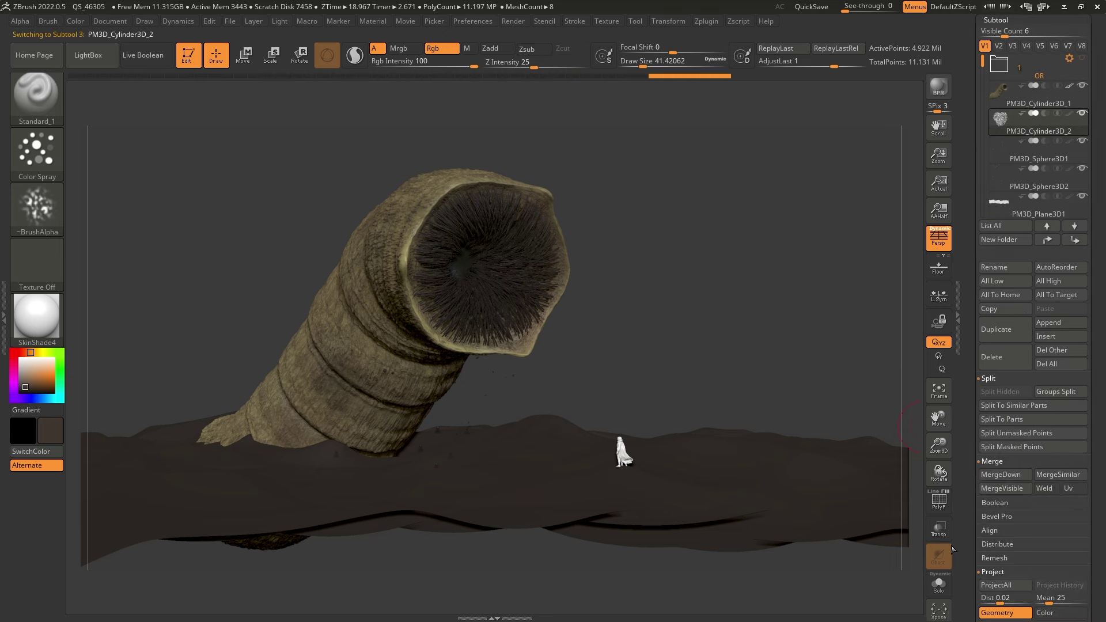
pyautogui.moveTo(759, 342); pyautogui.dragTo(709, 329)
pyautogui.keyDown('ctrl'); pyautogui.moveTo(529, 288); pyautogui.dragTo(481, 305, button='right'); pyautogui.keyUp('ctrl')
pyautogui.moveTo(38, 367); pyautogui.dragTo(517, 363)
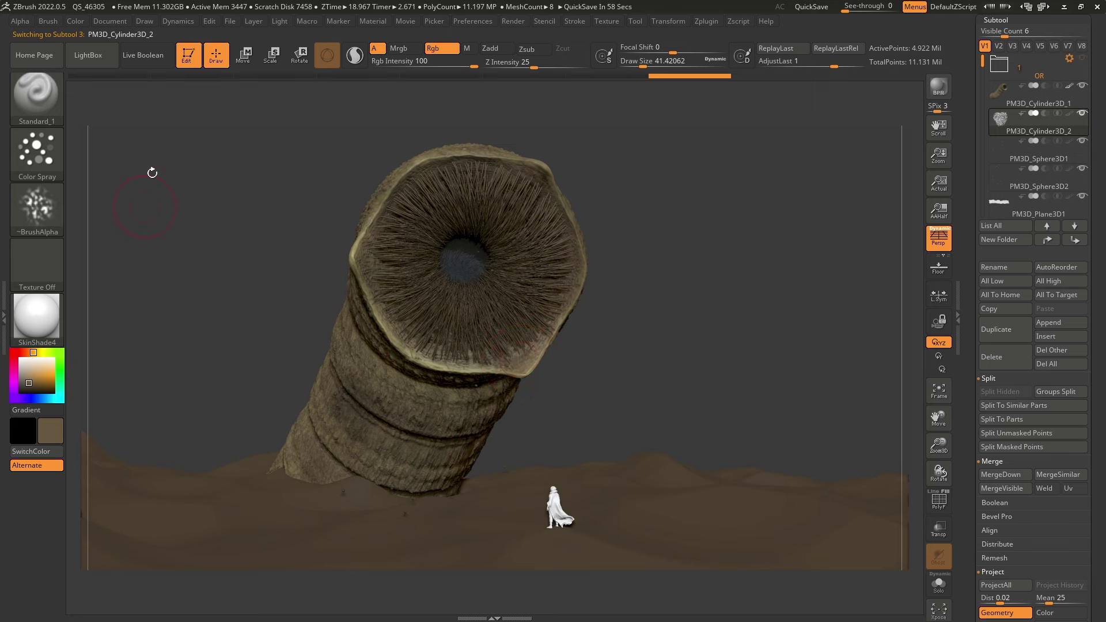
pyautogui.click(75, 21)
pyautogui.click(114, 269)
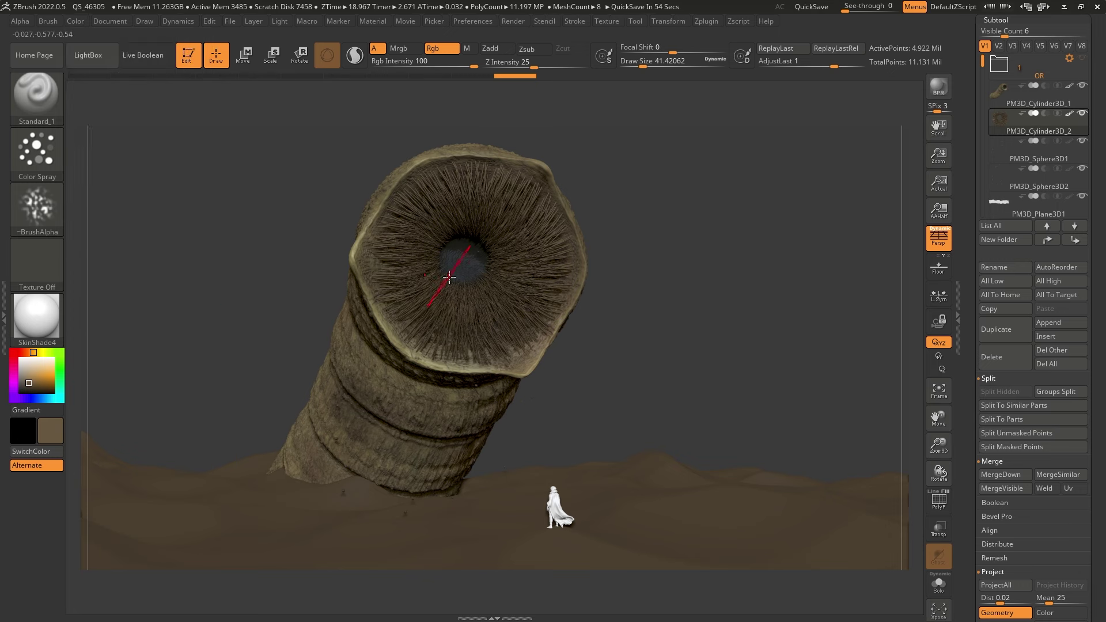
pyautogui.moveTo(30, 381); pyautogui.dragTo(32, 377)
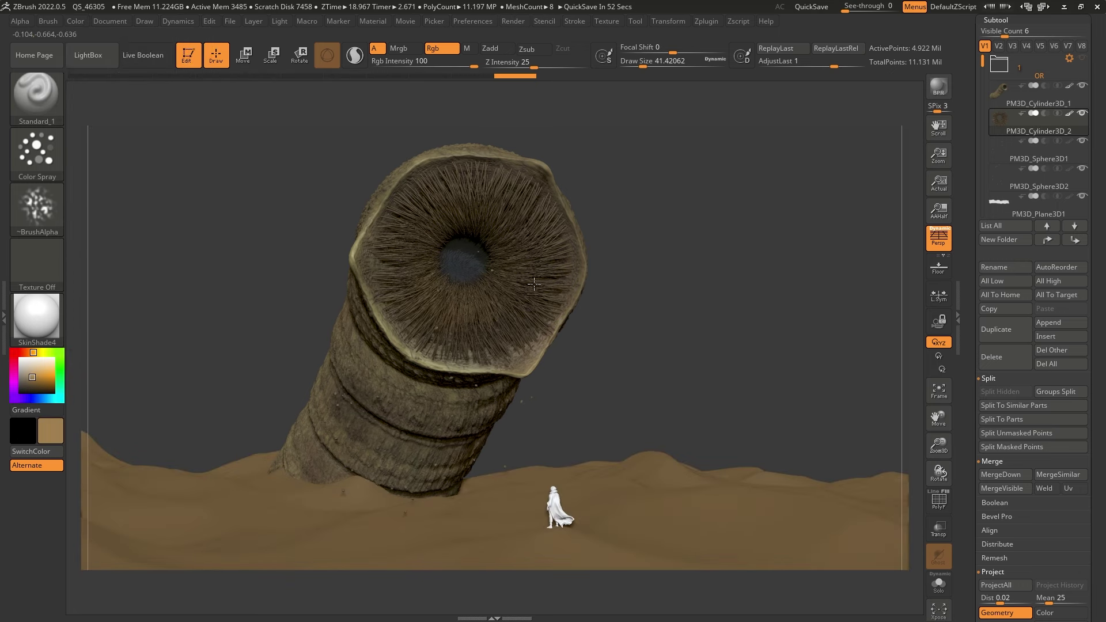
pyautogui.moveTo(534, 284); pyautogui.dragTo(748, 303, button='right')
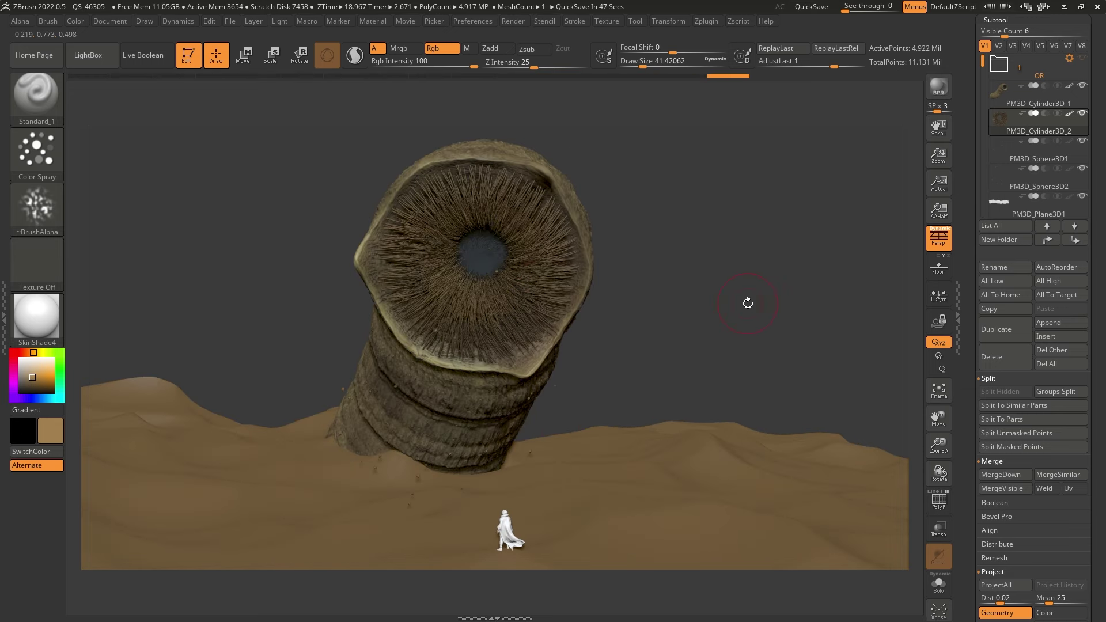
# Step: Select the desert ground PM3D_Plane3D1 and fill it with a muted sand colour, RGB 137, 117, 82
pyautogui.moveTo(709, 399); pyautogui.dragTo(668, 259, button='right')
pyautogui.keyDown('alt'); pyautogui.click(672, 322); pyautogui.keyUp('alt')
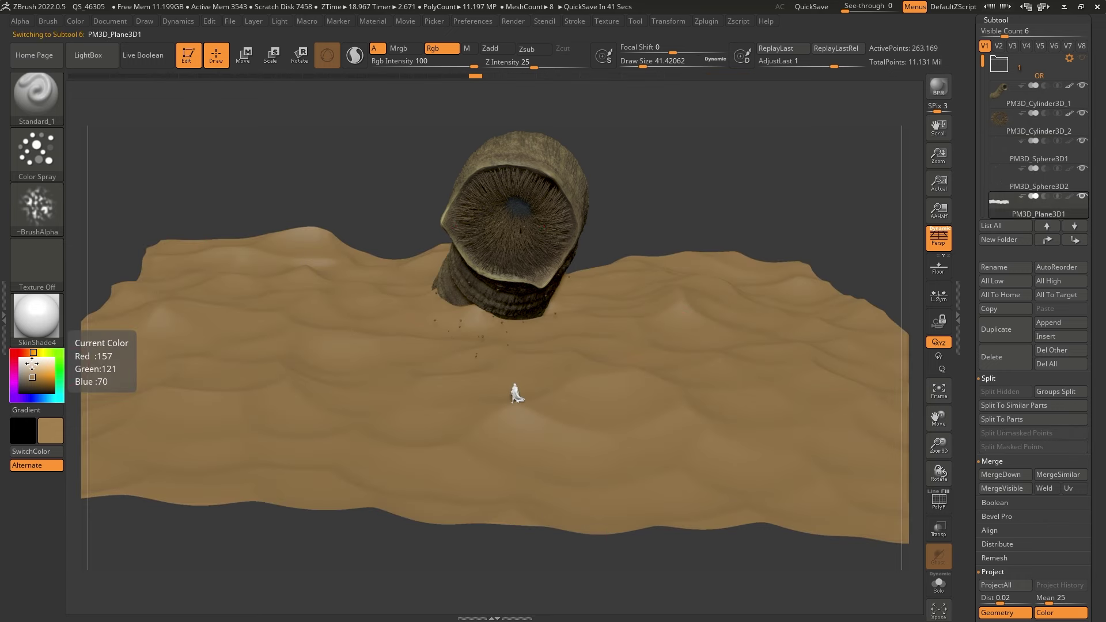
pyautogui.moveTo(33, 369); pyautogui.dragTo(27, 378)
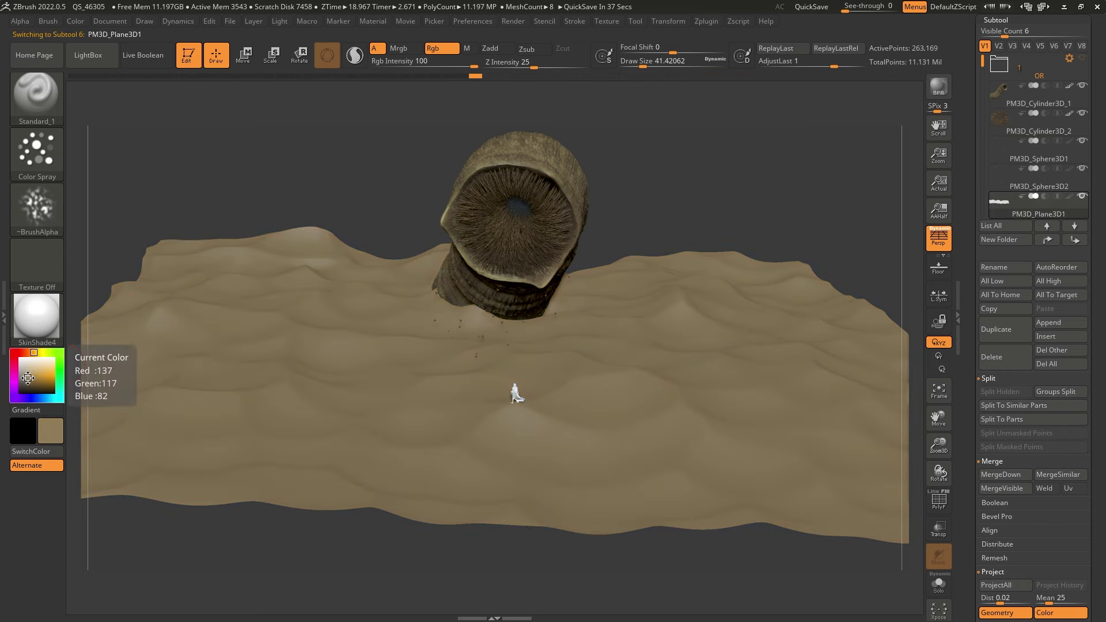
pyautogui.click(75, 20)
pyautogui.click(113, 267)
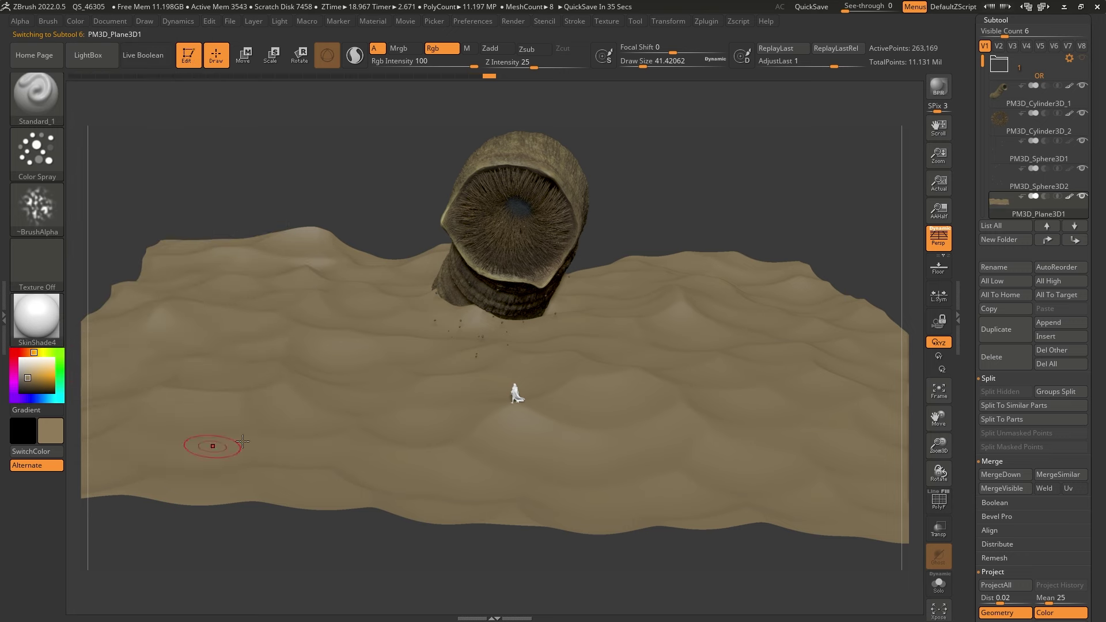
# Step: Isolate the desert ground seen from above and enlarge the brush's draw size to about 386
pyautogui.keyDown('ctrl'); pyautogui.moveTo(575, 364); pyautogui.dragTo(615, 296, button='right'); pyautogui.keyUp('ctrl')
pyautogui.hotkey('alt', 's')
pyautogui.moveTo(648, 236)
pyautogui.mouseDown(button='right')
pyautogui.moveTo(661, 270)
pyautogui.moveTo(650, 313)
pyautogui.moveTo(600, 310)
pyautogui.moveTo(576, 322)
pyautogui.mouseUp(button='right')
pyautogui.press('space')
pyautogui.moveTo(618, 298); pyautogui.dragTo(642, 299)
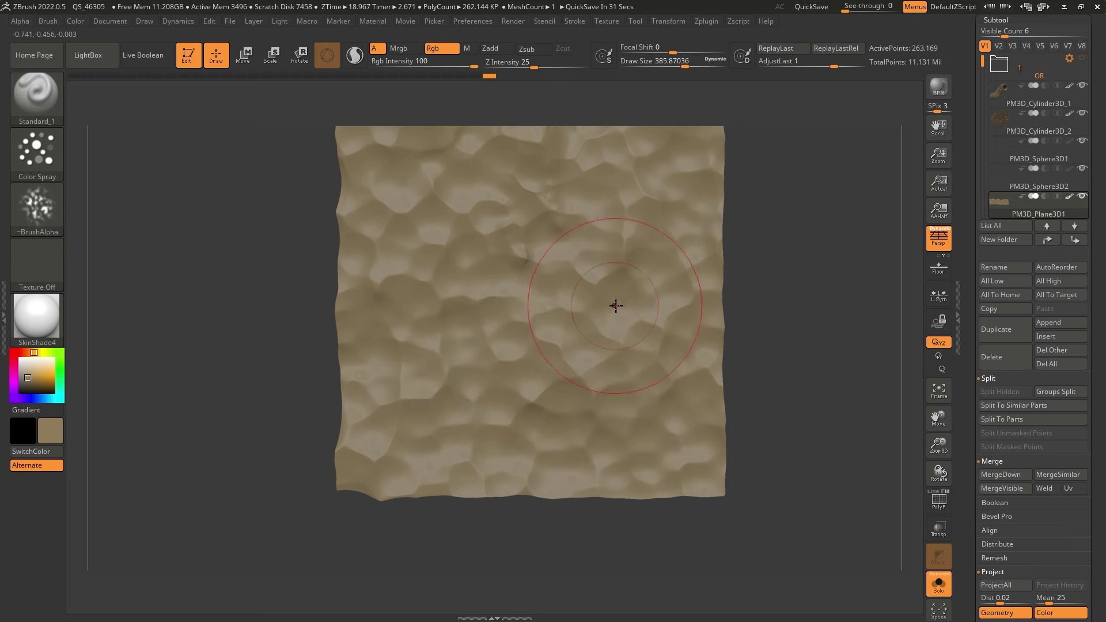
# Step: Spray varied sand tones over the desert ground, including brown RGB 105, 93, 57, a yellowish olive and a greyish sand
pyautogui.click(29, 382)
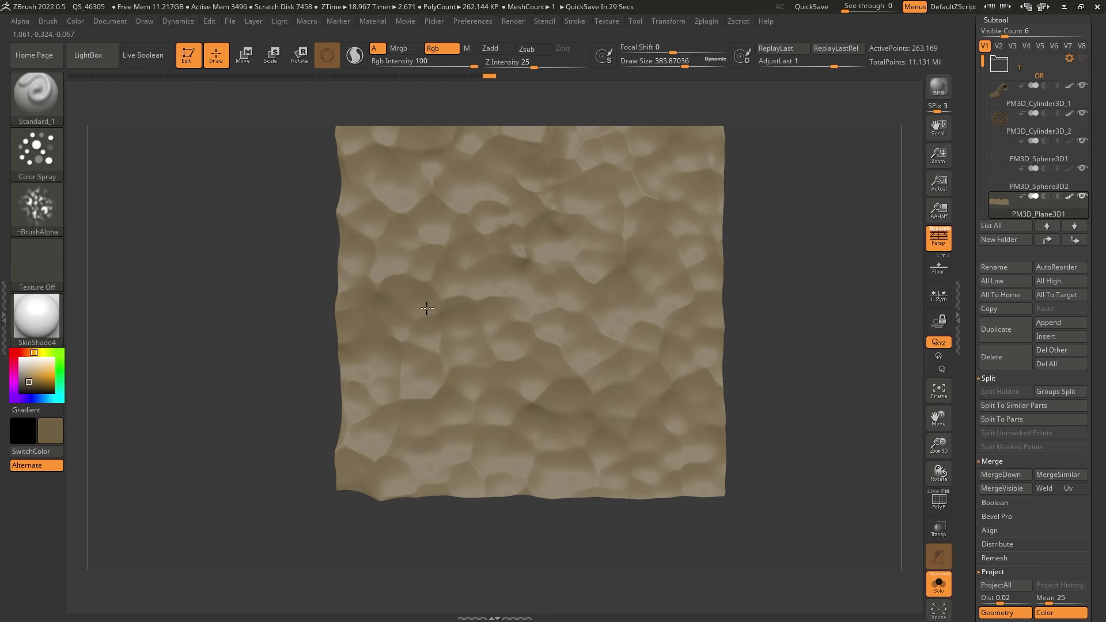
pyautogui.moveTo(445, 203)
pyautogui.mouseDown()
pyautogui.moveTo(565, 336)
pyautogui.moveTo(594, 160)
pyautogui.mouseUp()
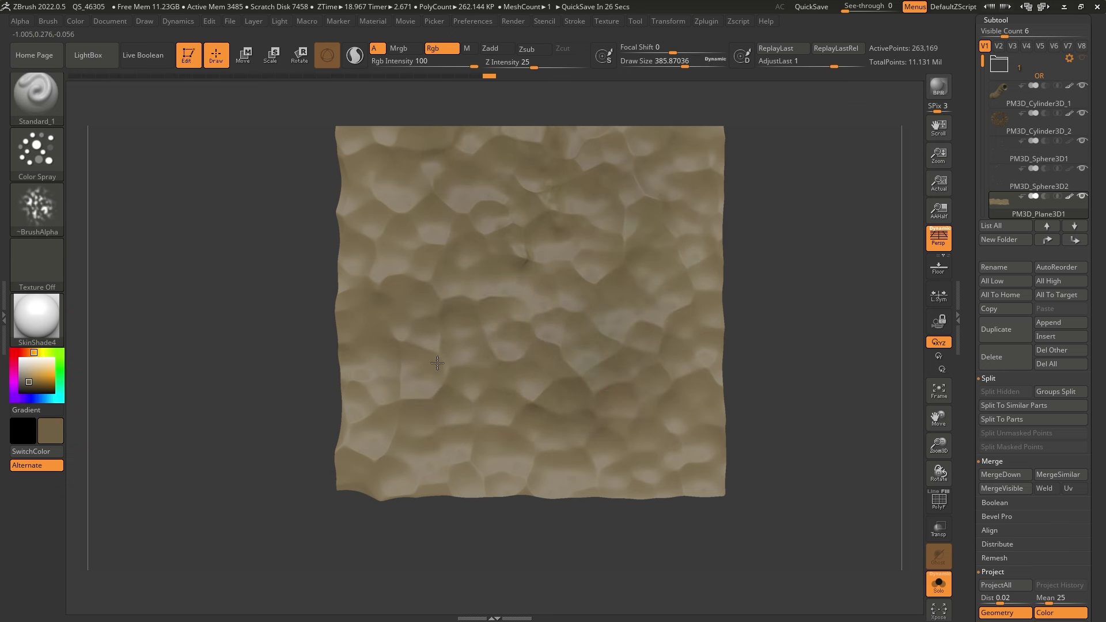
pyautogui.moveTo(391, 317); pyautogui.dragTo(516, 367)
pyautogui.click(37, 352)
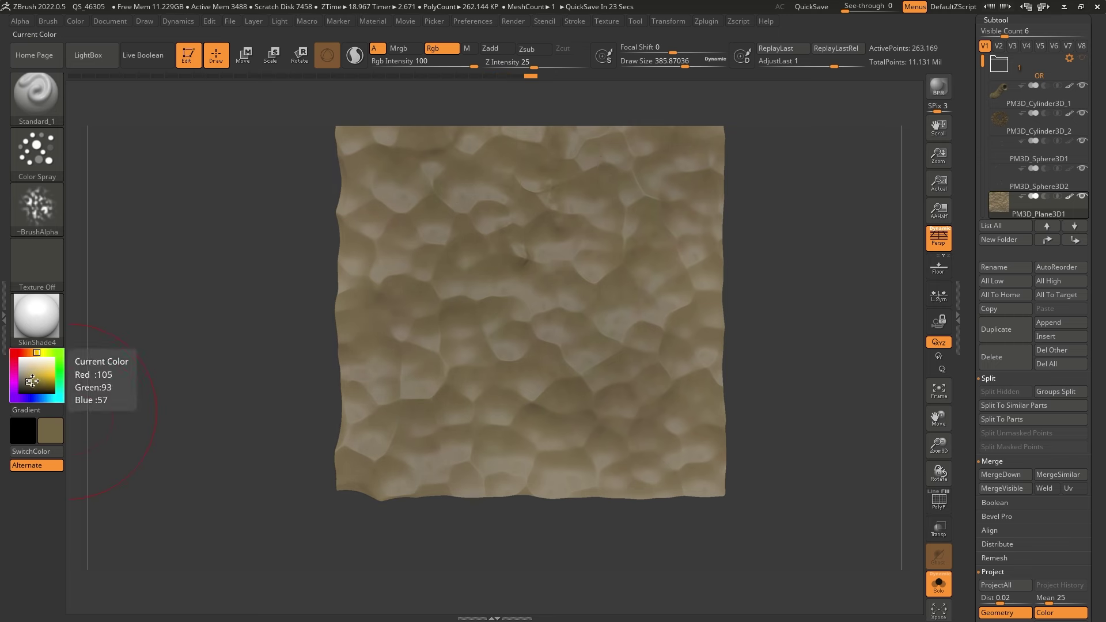
pyautogui.click(32, 381)
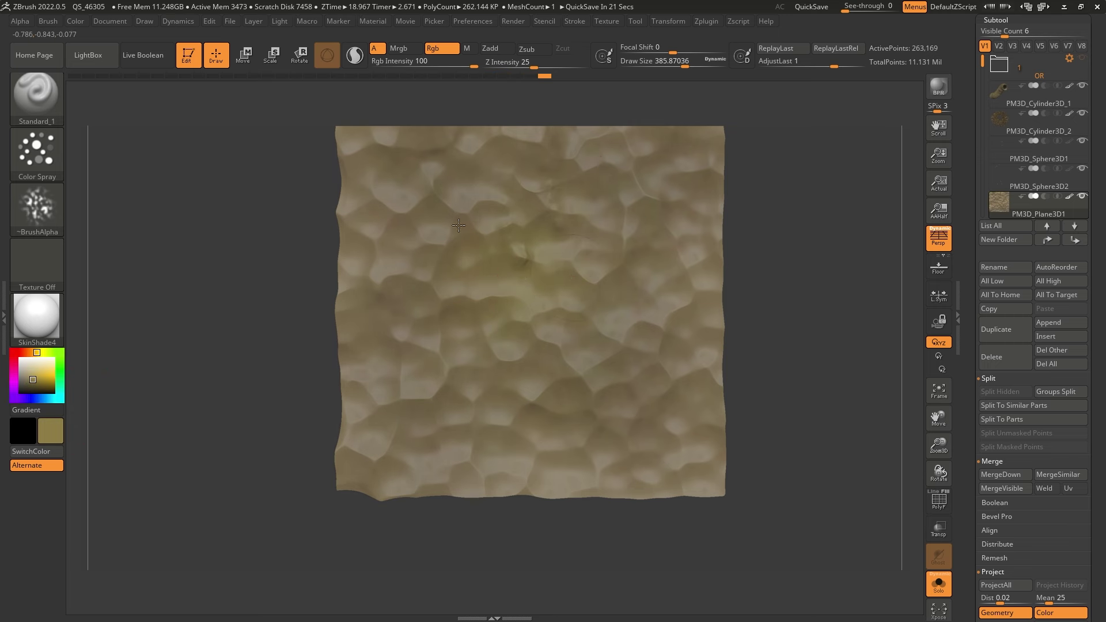
pyautogui.click(25, 380)
pyautogui.moveTo(595, 321)
pyautogui.mouseDown()
pyautogui.moveTo(588, 208)
pyautogui.moveTo(532, 441)
pyautogui.mouseUp()
# Step: Mask the desert ground with Mask PeaksAndValleys using a PVRange of 10
pyautogui.moveTo(789, 392)
pyautogui.mouseDown()
pyautogui.moveTo(774, 301)
pyautogui.moveTo(783, 326)
pyautogui.mouseUp()
pyautogui.moveTo(981, 443); pyautogui.dragTo(974, 295)
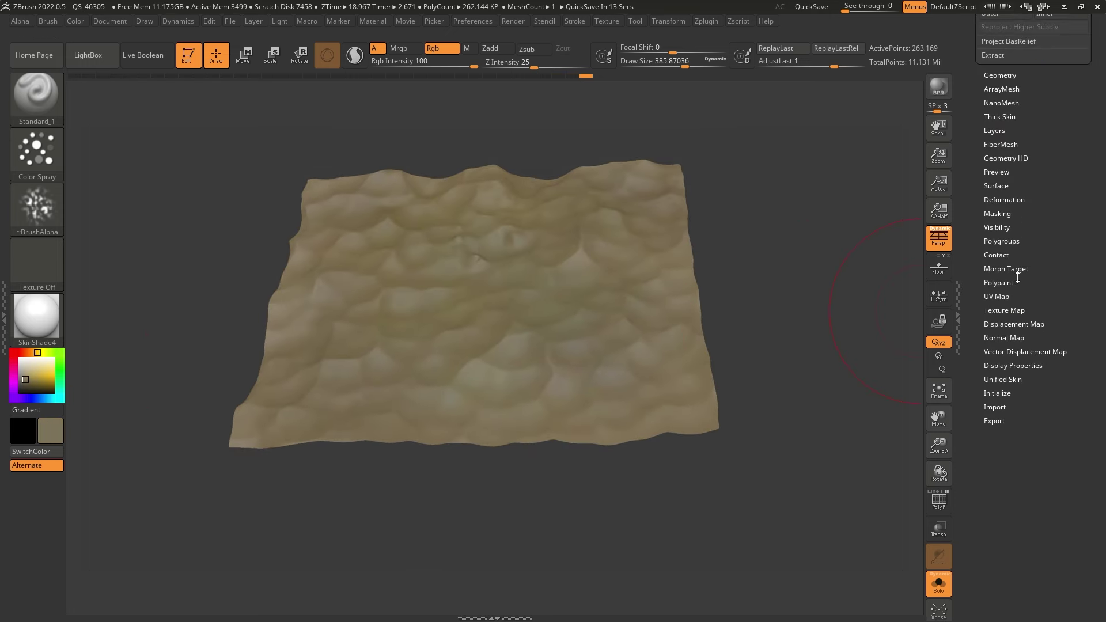
pyautogui.click(999, 214)
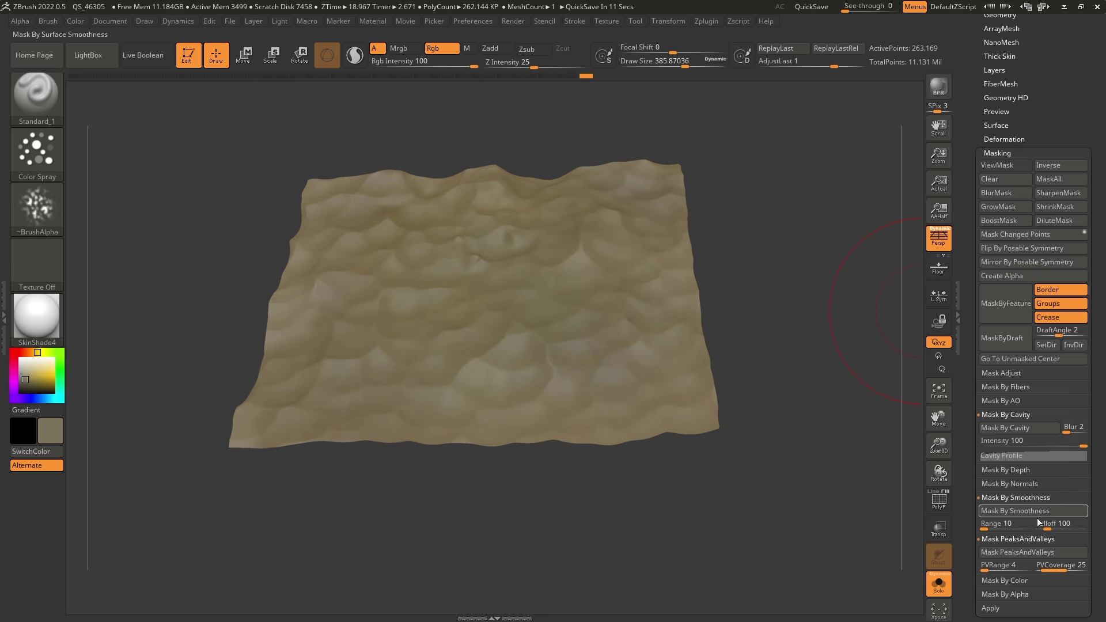
pyautogui.scroll(-3, 1023, 552)
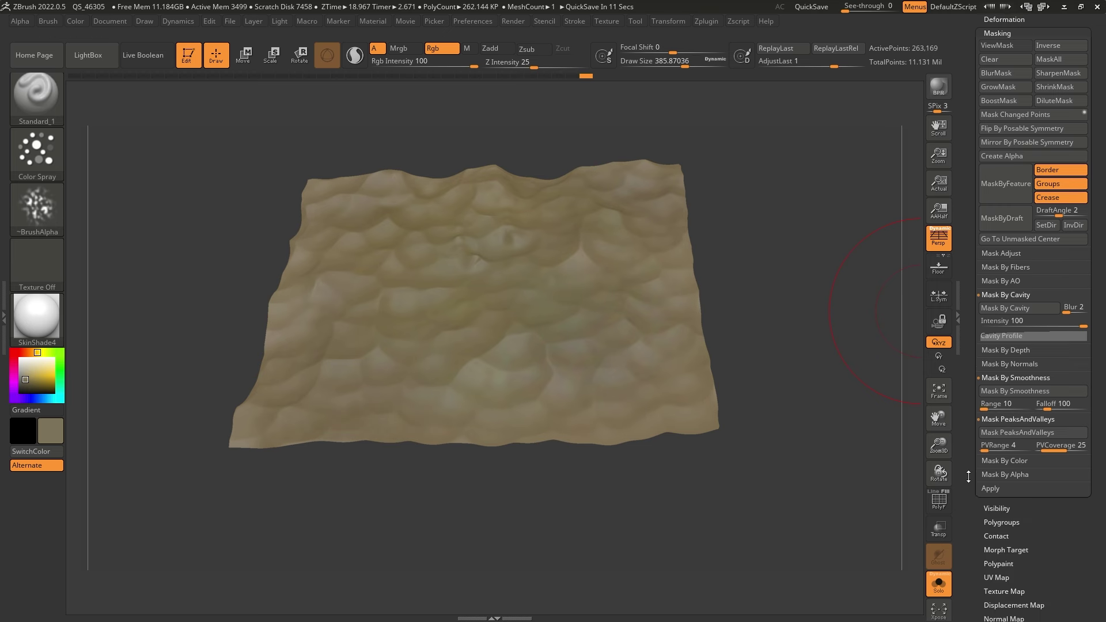
pyautogui.click(1023, 433)
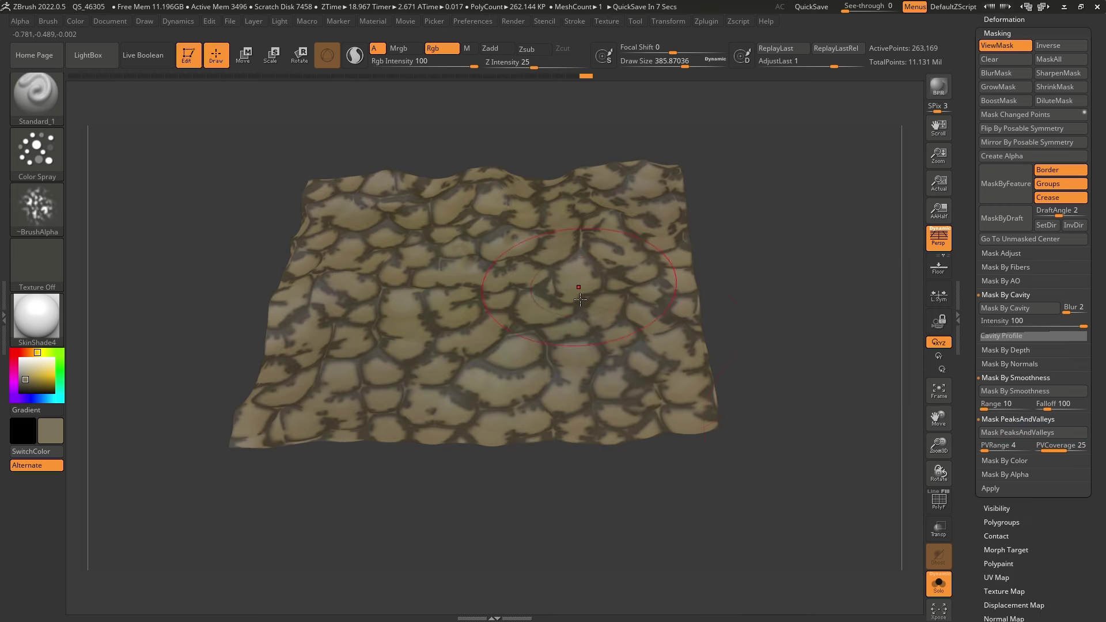
pyautogui.moveTo(759, 364); pyautogui.dragTo(784, 286)
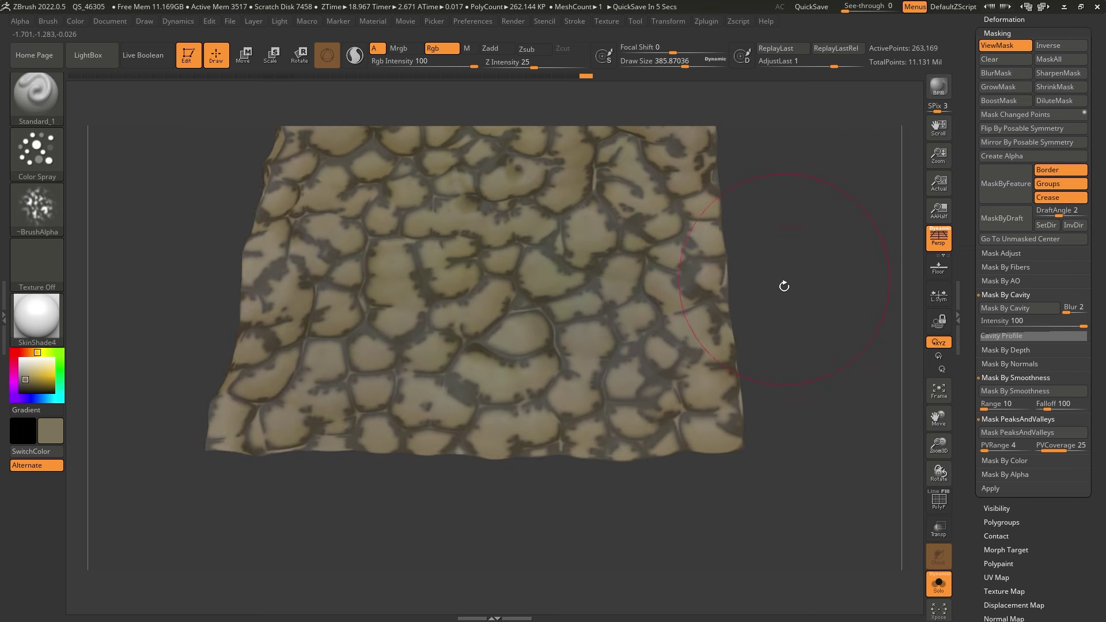
pyautogui.moveTo(984, 450); pyautogui.dragTo(986, 450)
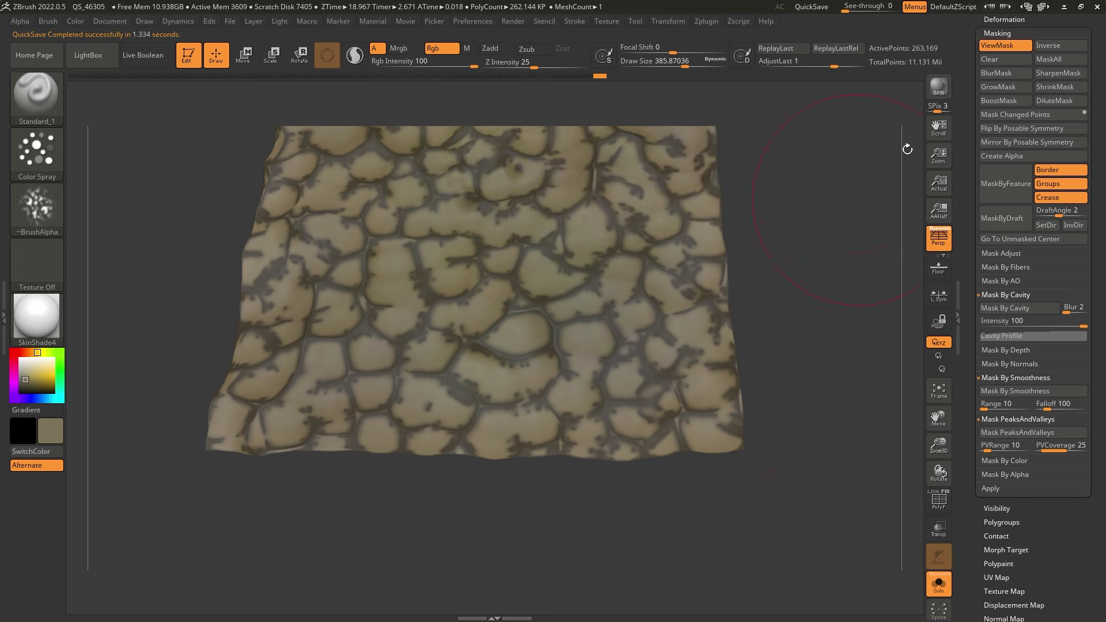
# Step: Blur and invert the desert ground's mask, and turn off the mask display
pyautogui.click(1005, 74)
pyautogui.click(1005, 75)
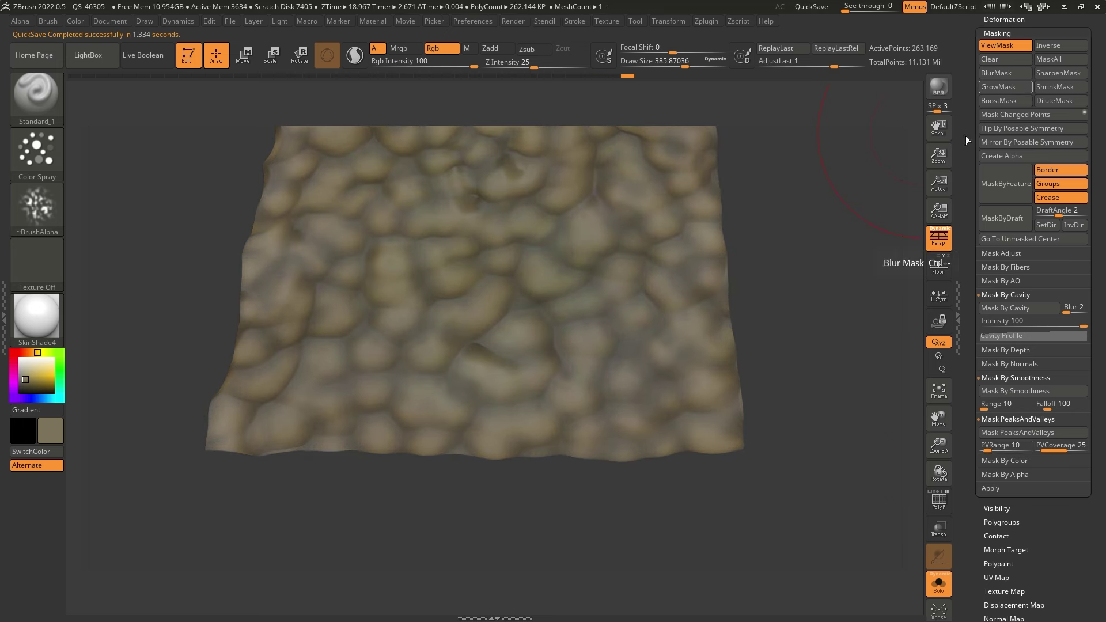
pyautogui.keyDown('ctrl'); pyautogui.click(856, 204); pyautogui.keyUp('ctrl')
pyautogui.click(1050, 46)
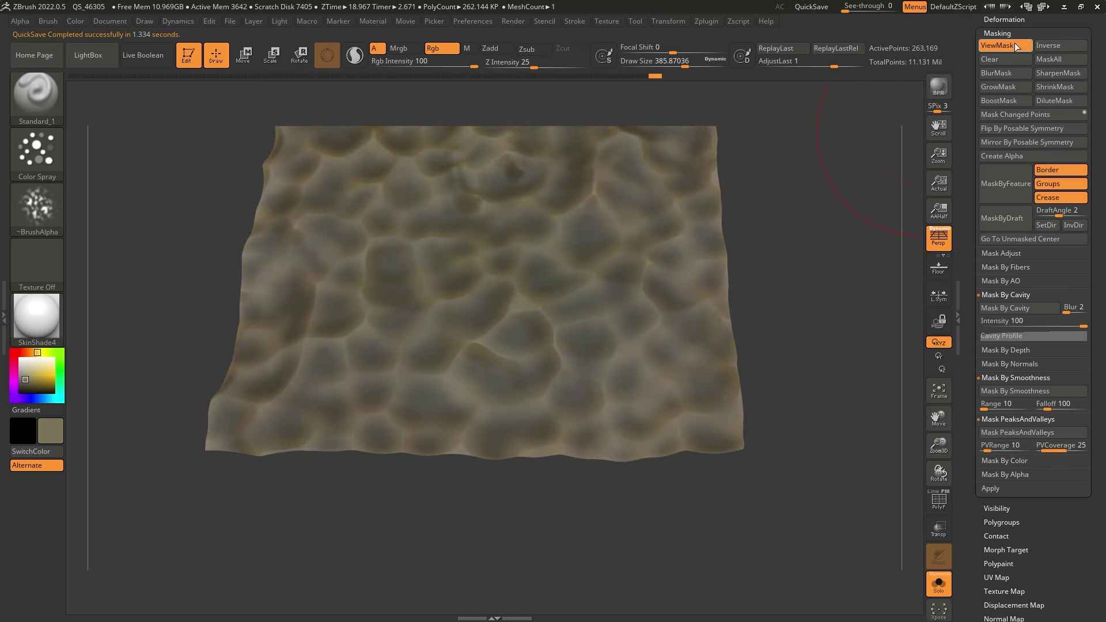
pyautogui.click(1013, 45)
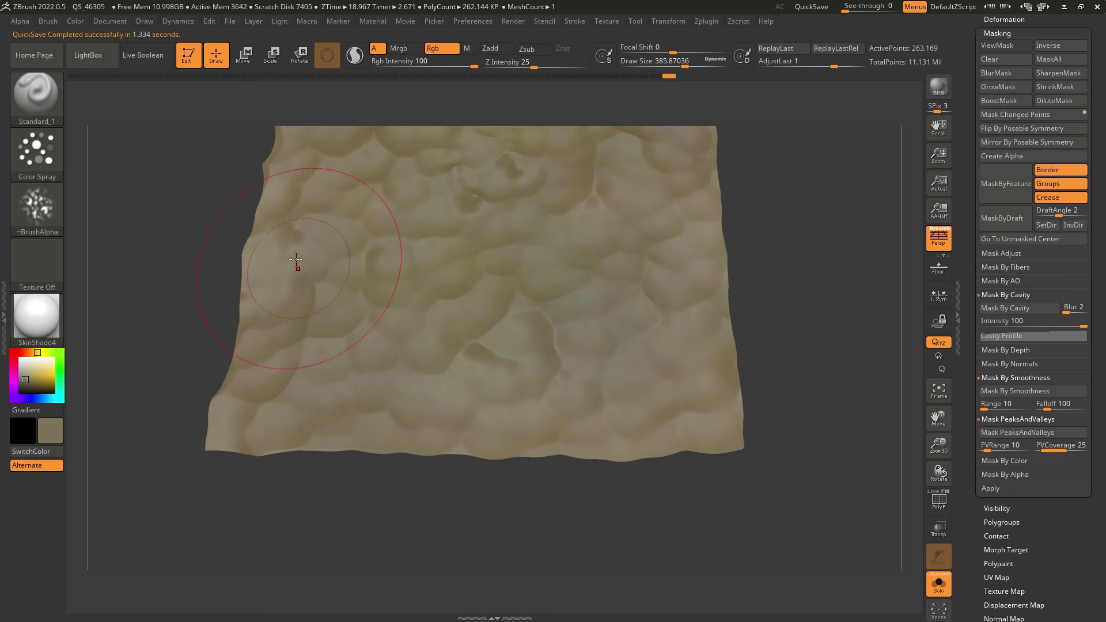
# Step: Fill the unmasked areas of the desert ground with a lighter sand colour, RGB 154, 135, 89
pyautogui.moveTo(30, 382); pyautogui.dragTo(455, 305)
pyautogui.click(28, 379)
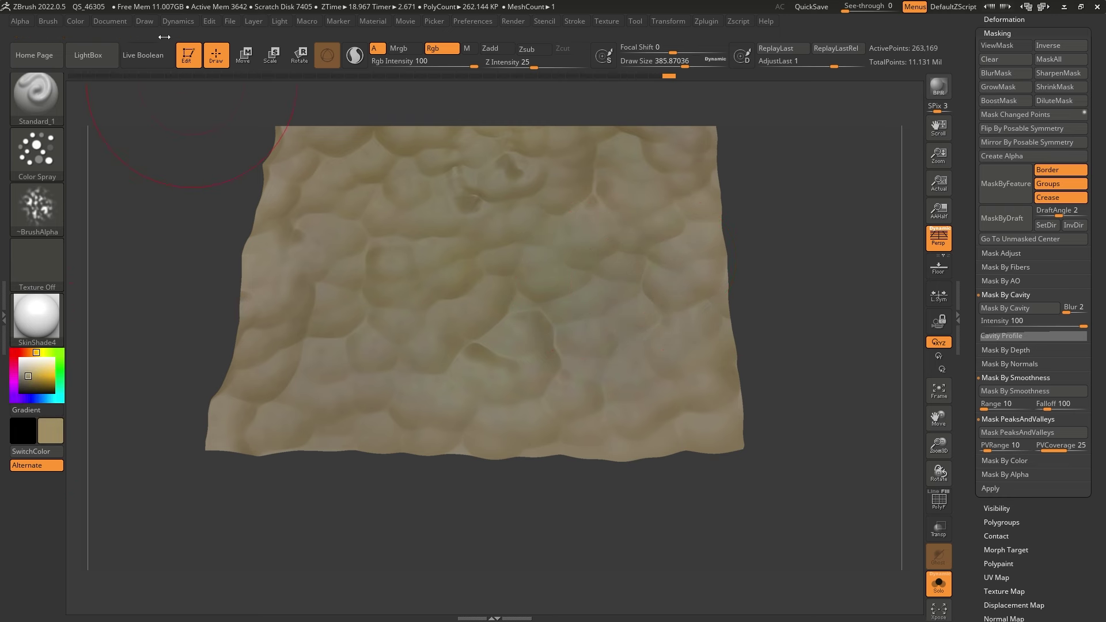
pyautogui.click(88, 22)
pyautogui.click(113, 268)
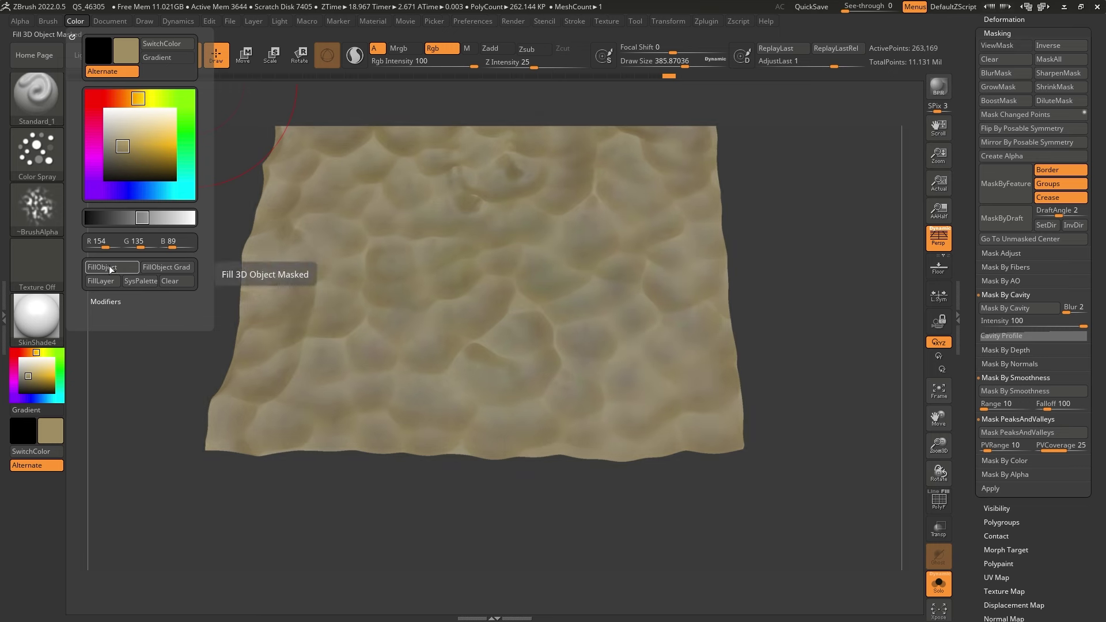
# Step: Inspect the recoloured desert ground on its own, and check it together with the whole sandworm scene
pyautogui.moveTo(790, 301)
pyautogui.mouseDown()
pyautogui.moveTo(762, 310)
pyautogui.moveTo(761, 257)
pyautogui.moveTo(741, 252)
pyautogui.mouseUp()
pyautogui.press('space')
pyautogui.moveTo(680, 207)
pyautogui.keyDown('alt'); pyautogui.mouseDown(button='right')
pyautogui.moveTo(676, 237)
pyautogui.moveTo(612, 262)
pyautogui.mouseUp(button='right'); pyautogui.keyUp('alt')
pyautogui.moveTo(612, 262); pyautogui.dragTo(634, 202)
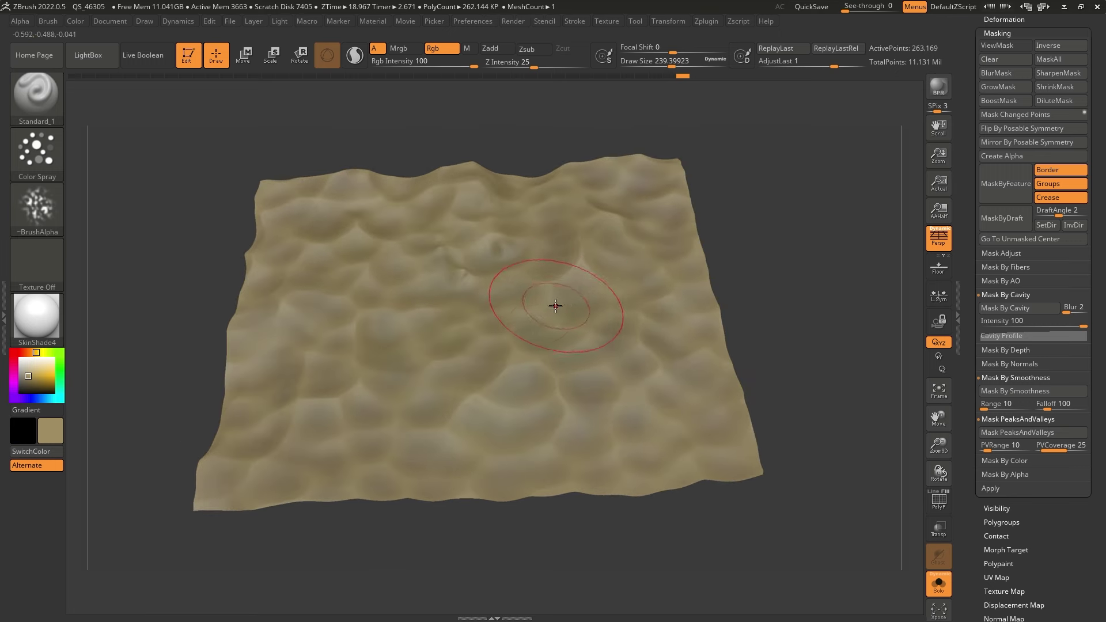
pyautogui.moveTo(461, 317); pyautogui.dragTo(514, 256, button='right')
pyautogui.hotkey('alt', 's')
pyautogui.hotkey('alt', 's')
pyautogui.hotkey('alt', 's')
pyautogui.moveTo(530, 193); pyautogui.dragTo(551, 220, button='right')
pyautogui.press('space')
pyautogui.click(531, 205)
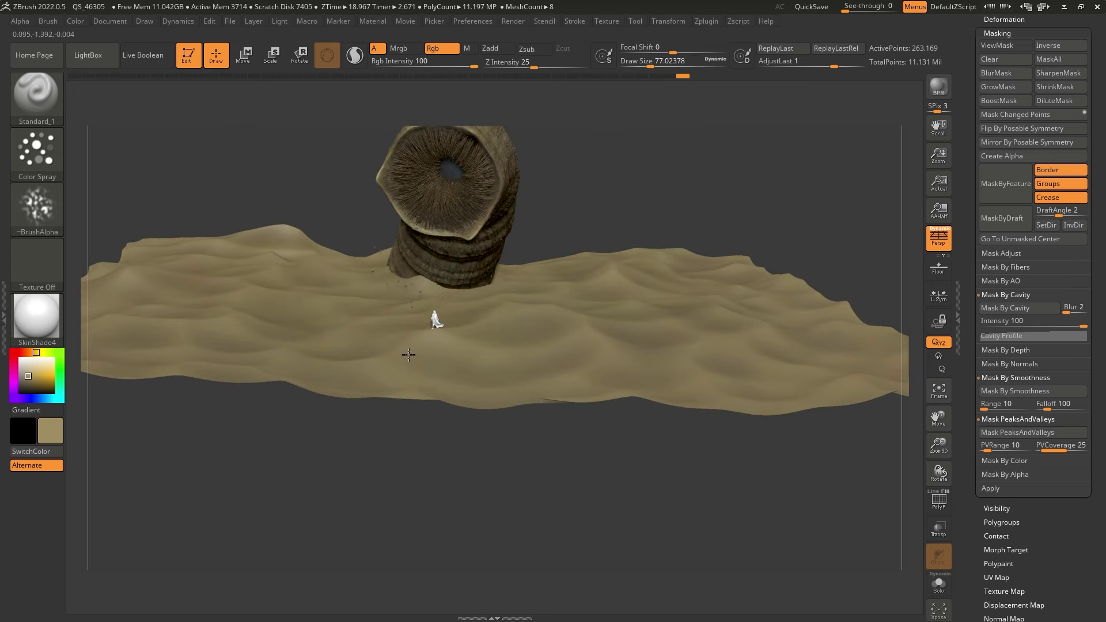
pyautogui.moveTo(408, 353); pyautogui.dragTo(437, 363, button='right')
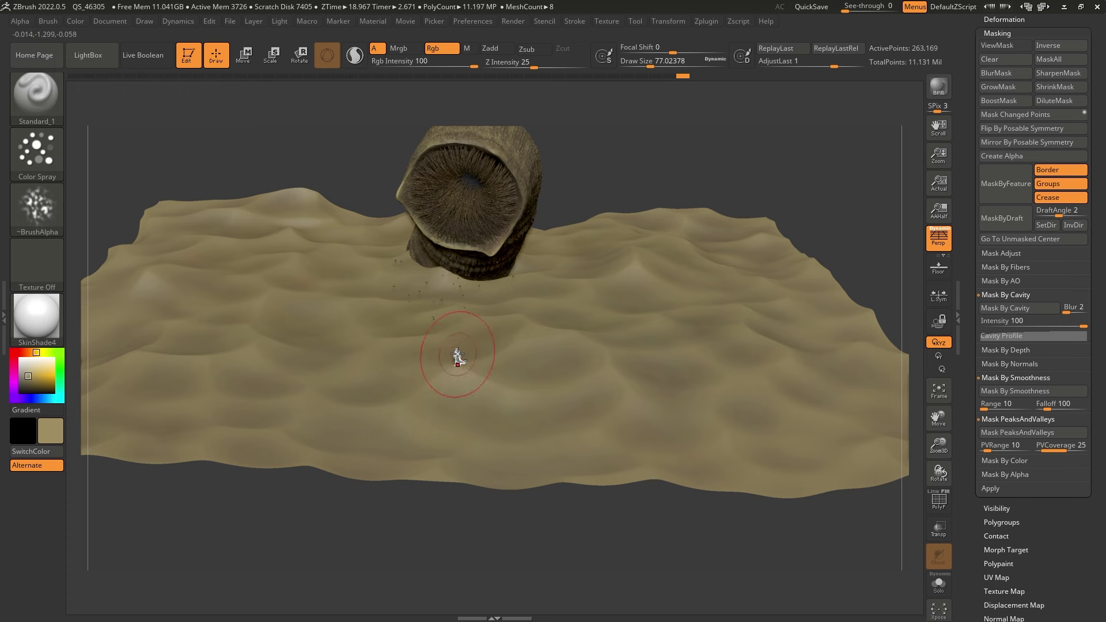
# Step: Select the small cloaked figure, quick character1, and fill it with a dark grey, RGB 63, 62, 59
pyautogui.keyDown('alt'); pyautogui.click(459, 357); pyautogui.keyUp('alt')
pyautogui.hotkey('alt', 'shift', 's')
pyautogui.hotkey('alt', 'shift', 's')
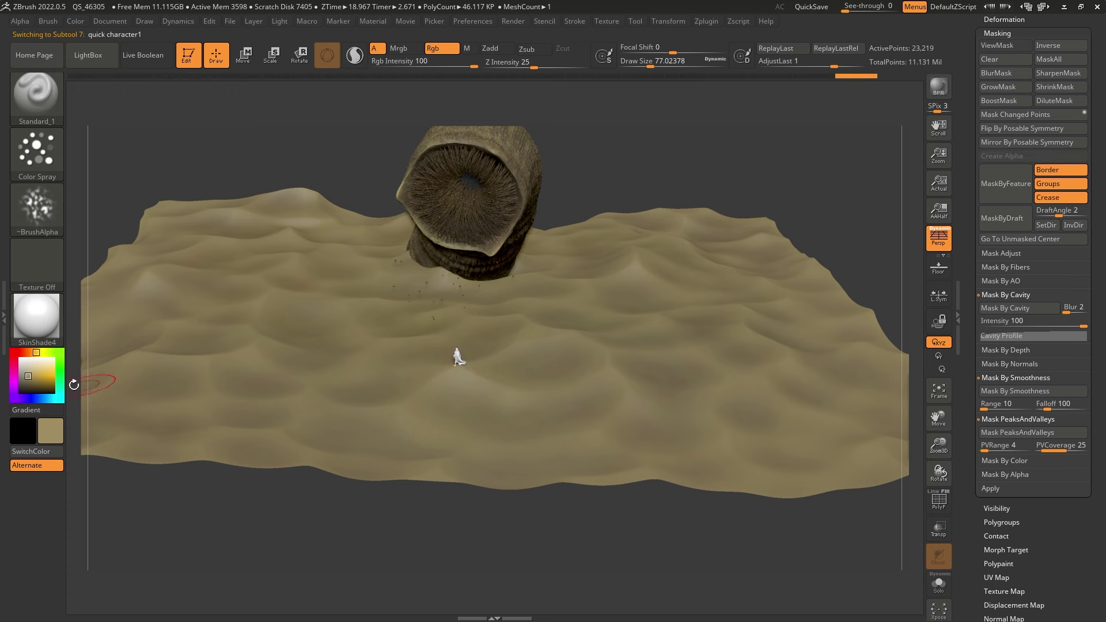
pyautogui.moveTo(31, 378); pyautogui.dragTo(21, 385)
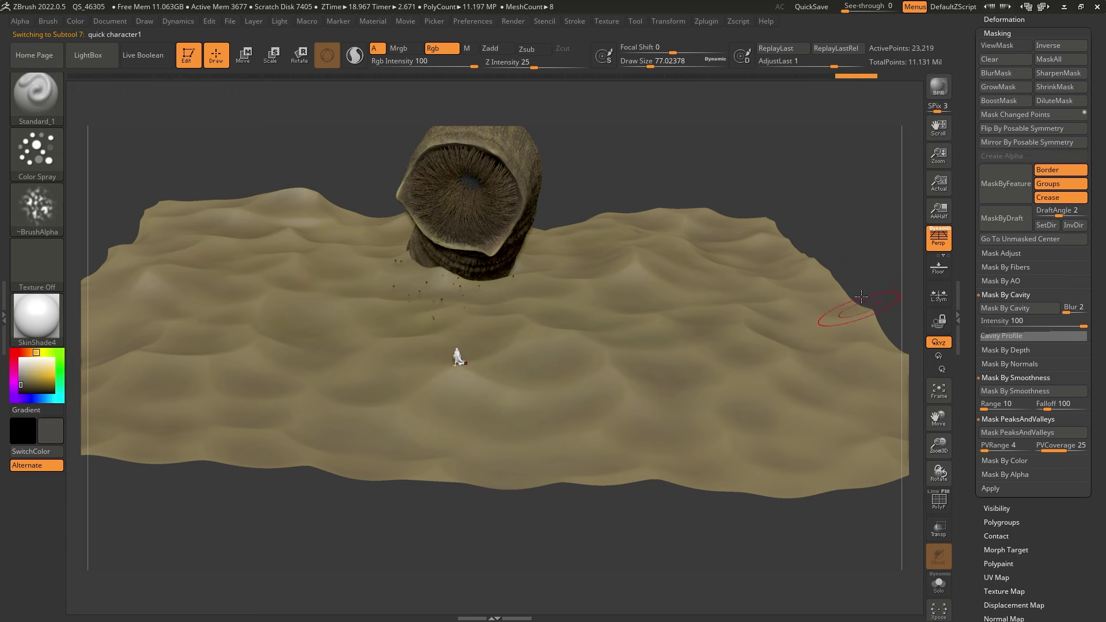
pyautogui.click(75, 22)
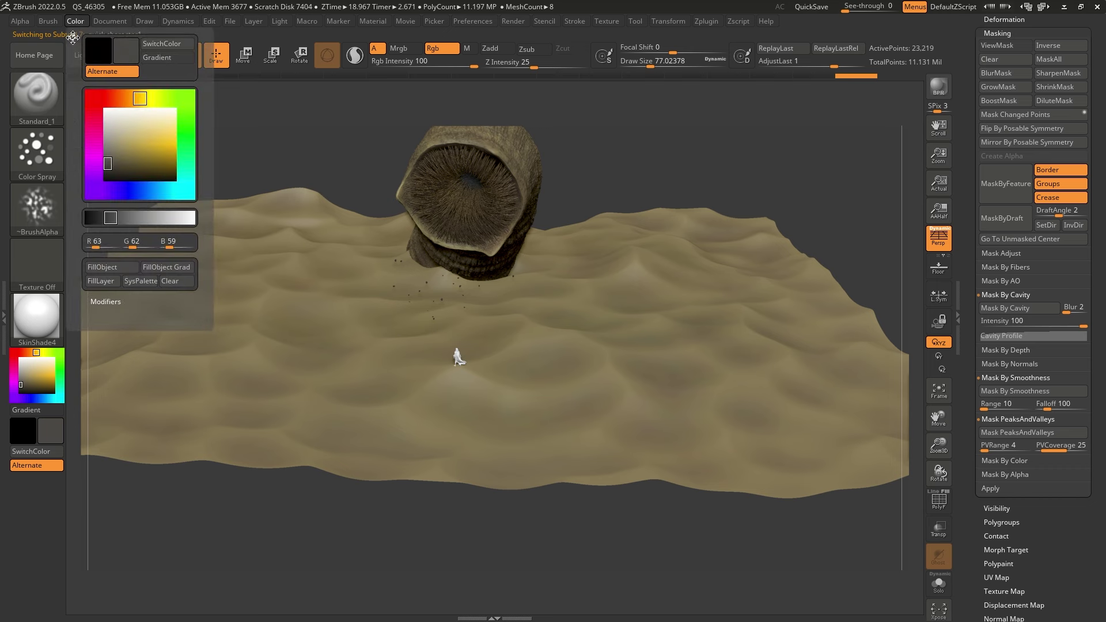
# Step: Isolate the cloaked figure at a draw size of about 2.2, mask its surface and turn off the mask display
pyautogui.hotkey('alt', 'shift', 's')
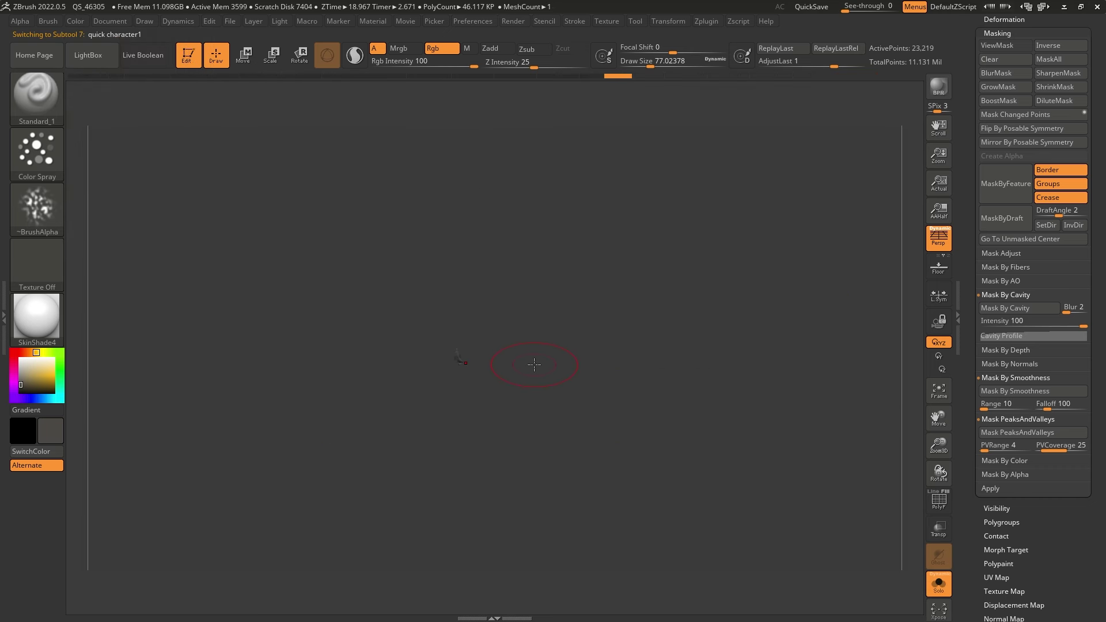
pyautogui.press('space')
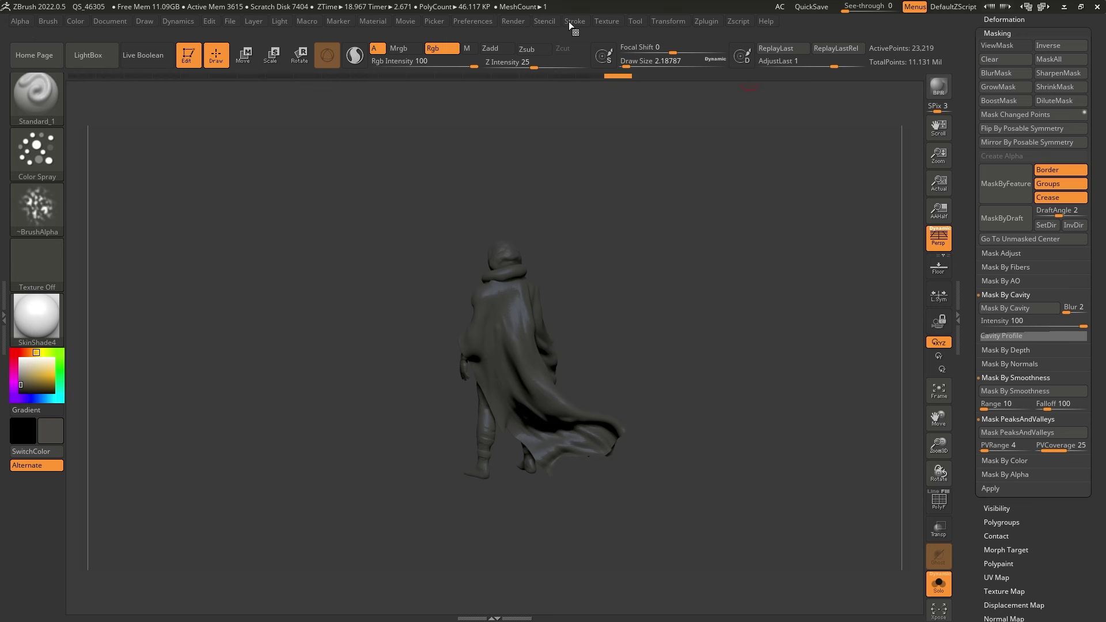
pyautogui.click(715, 24)
pyautogui.click(757, 138)
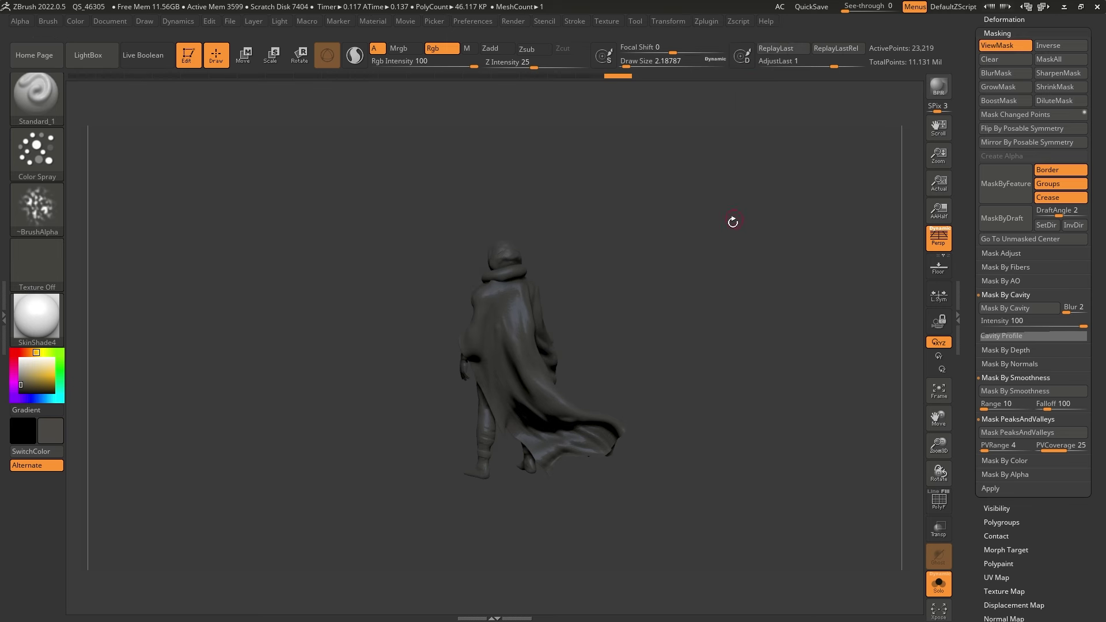
pyautogui.hotkey('ctrl', 'shift', '3')
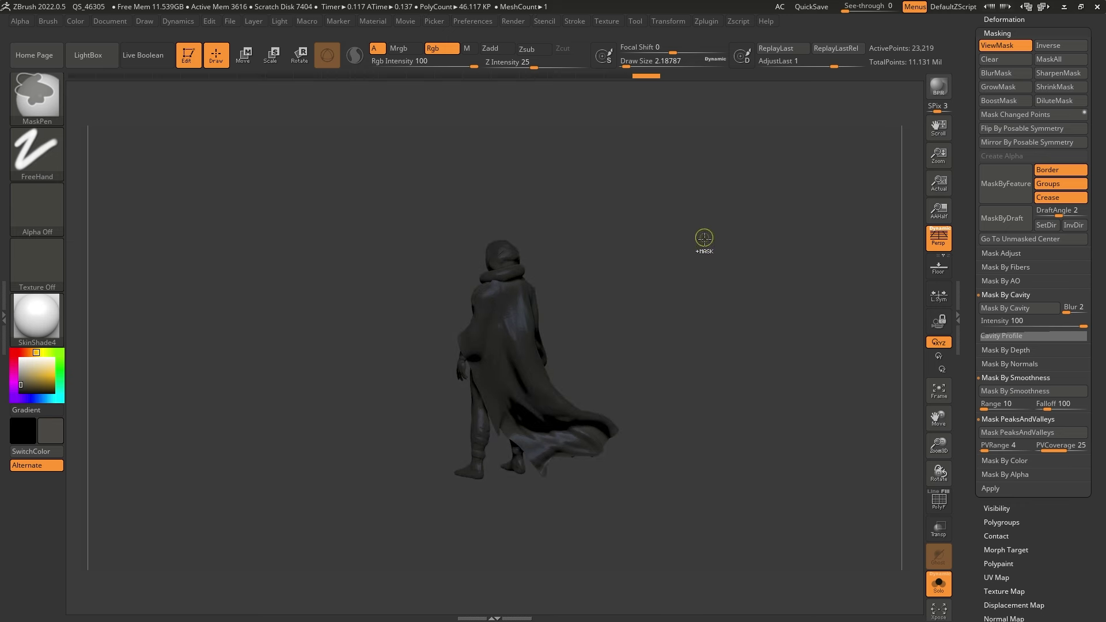
pyautogui.click(1003, 46)
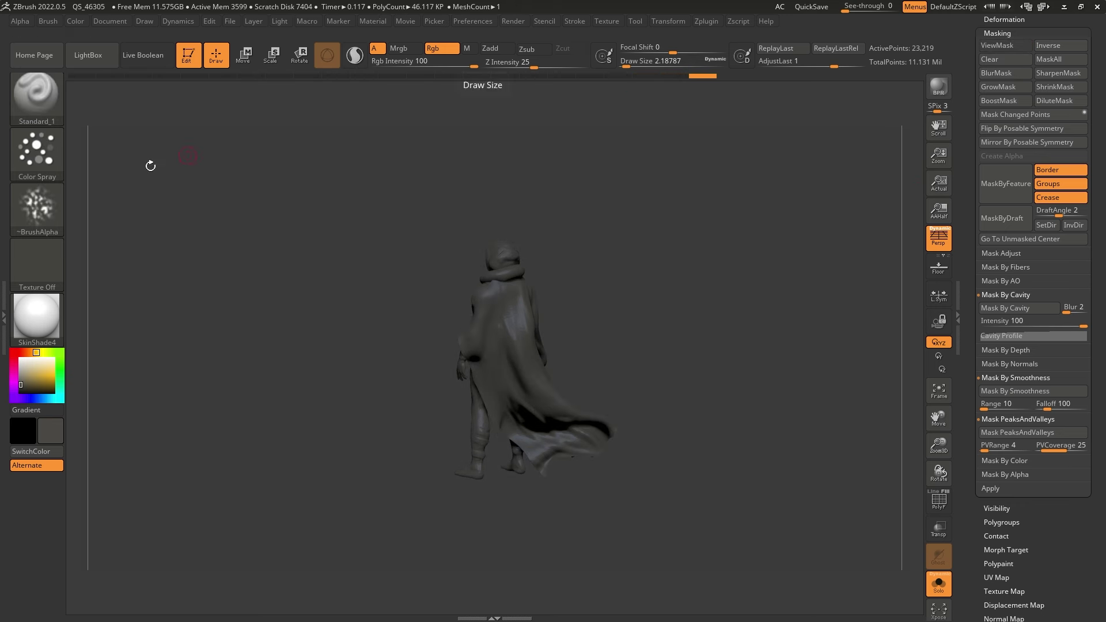
# Step: Fill the unmasked areas of the cloaked figure with black
pyautogui.click(75, 21)
pyautogui.click(128, 268)
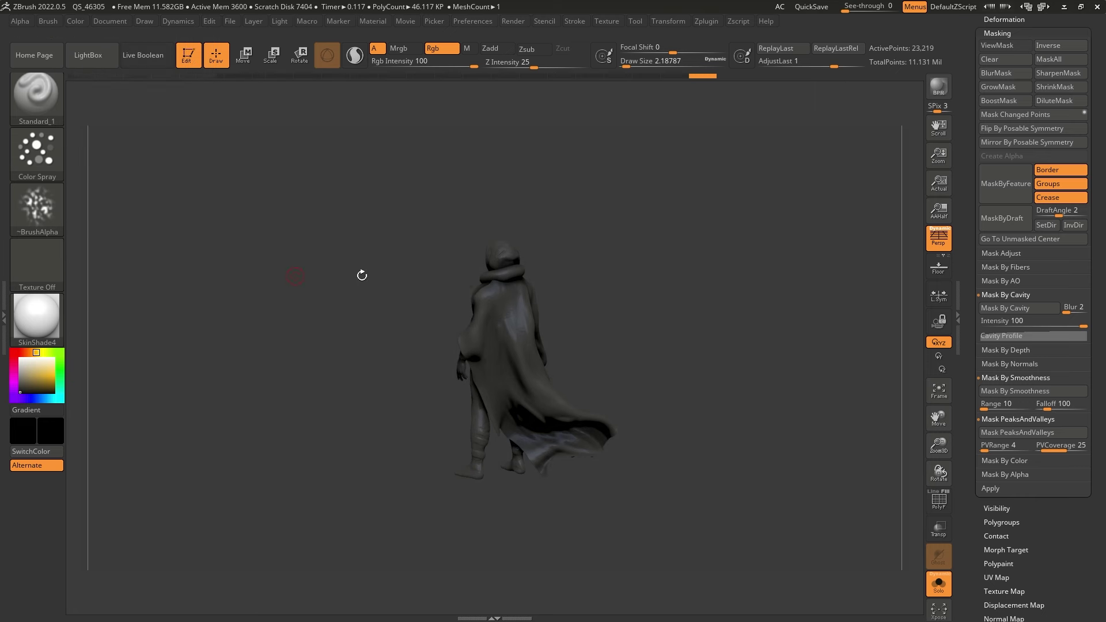
pyautogui.moveTo(656, 217)
pyautogui.mouseDown()
pyautogui.moveTo(621, 208)
pyautogui.moveTo(634, 300)
pyautogui.mouseUp()
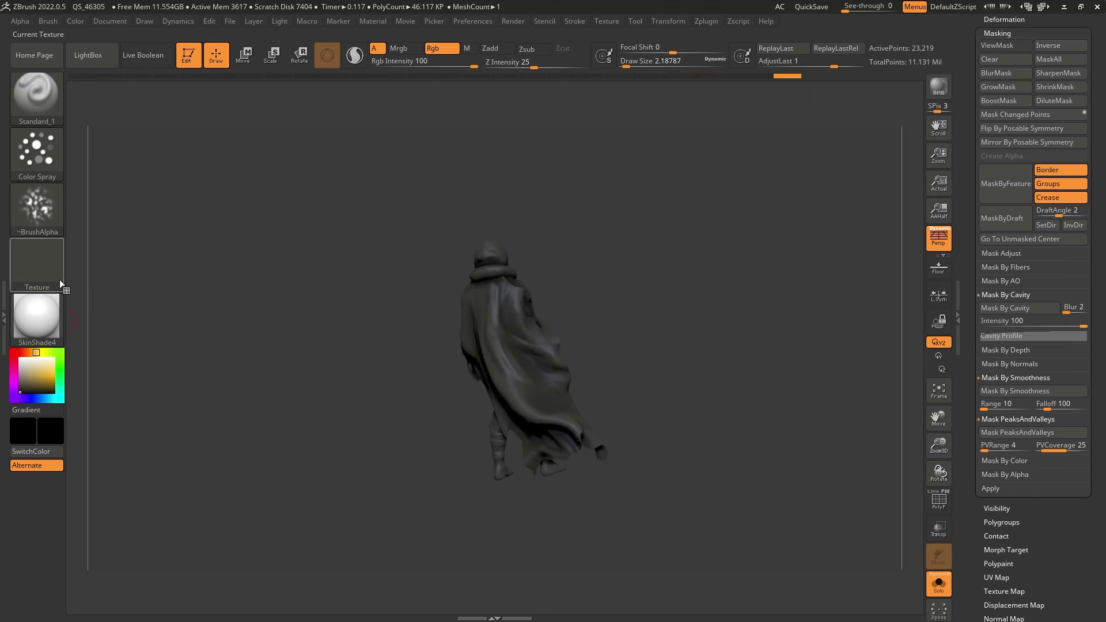
# Step: Switch the Standard_1 brush to the Dots stroke with Alpha Off, and pick a medium grey colour
pyautogui.click(37, 153)
pyautogui.click(107, 161)
pyautogui.click(37, 208)
pyautogui.click(113, 223)
pyautogui.click(20, 377)
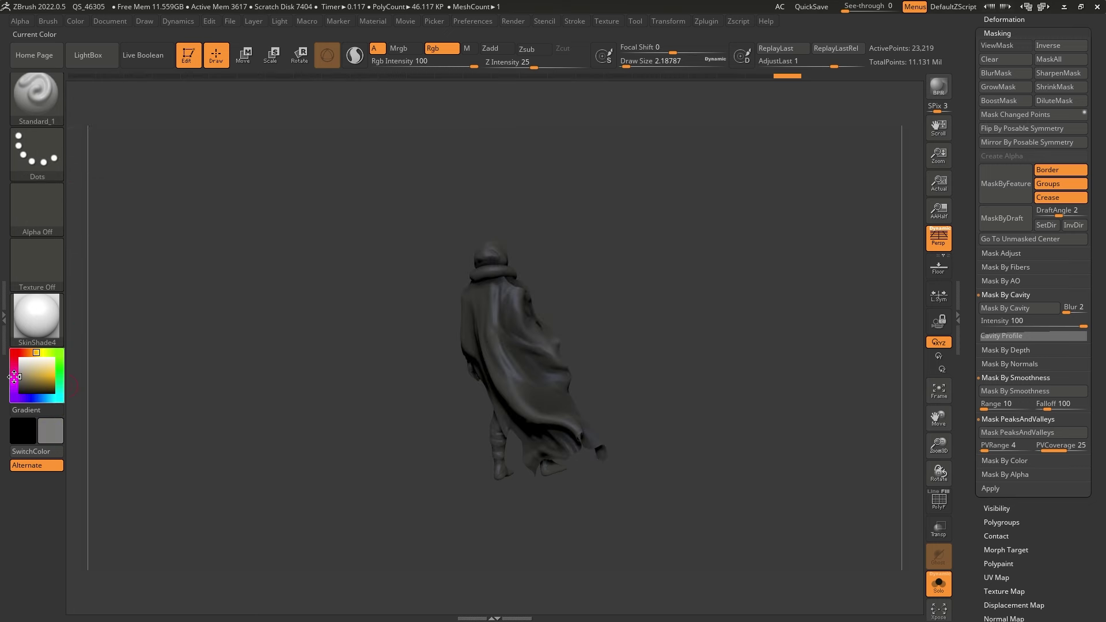
# Step: Reduce the draw size to about 1.13 and paint grey highlights on the figure's hood, cloak folds and legs
pyautogui.moveTo(526, 270)
pyautogui.mouseDown()
pyautogui.moveTo(550, 254)
pyautogui.moveTo(534, 277)
pyautogui.moveTo(494, 294)
pyautogui.moveTo(529, 289)
pyautogui.mouseUp()
pyautogui.press('space')
pyautogui.moveTo(480, 255); pyautogui.dragTo(493, 235)
pyautogui.keyDown('alt'); pyautogui.moveTo(600, 303); pyautogui.dragTo(592, 211); pyautogui.keyUp('alt')
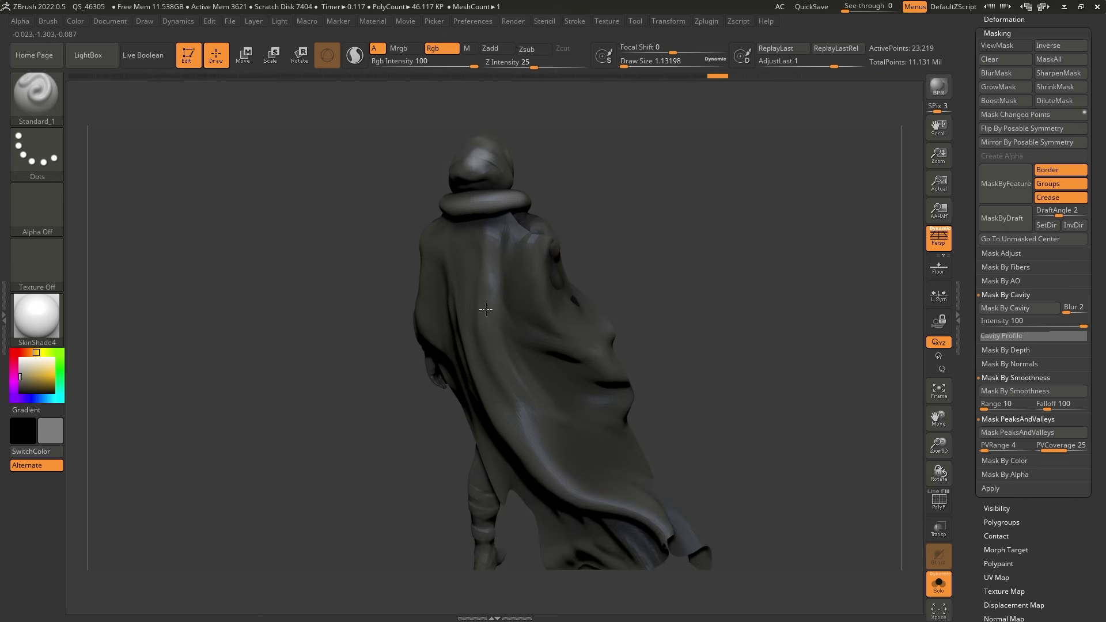
pyautogui.moveTo(565, 322); pyautogui.dragTo(655, 289)
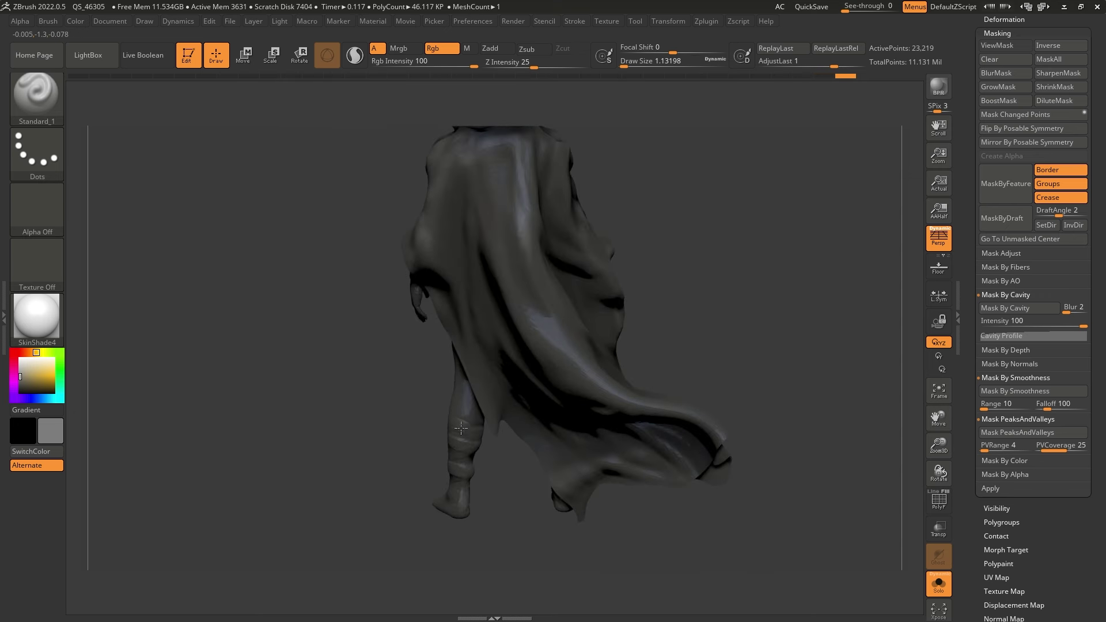
pyautogui.moveTo(622, 350); pyautogui.dragTo(573, 375)
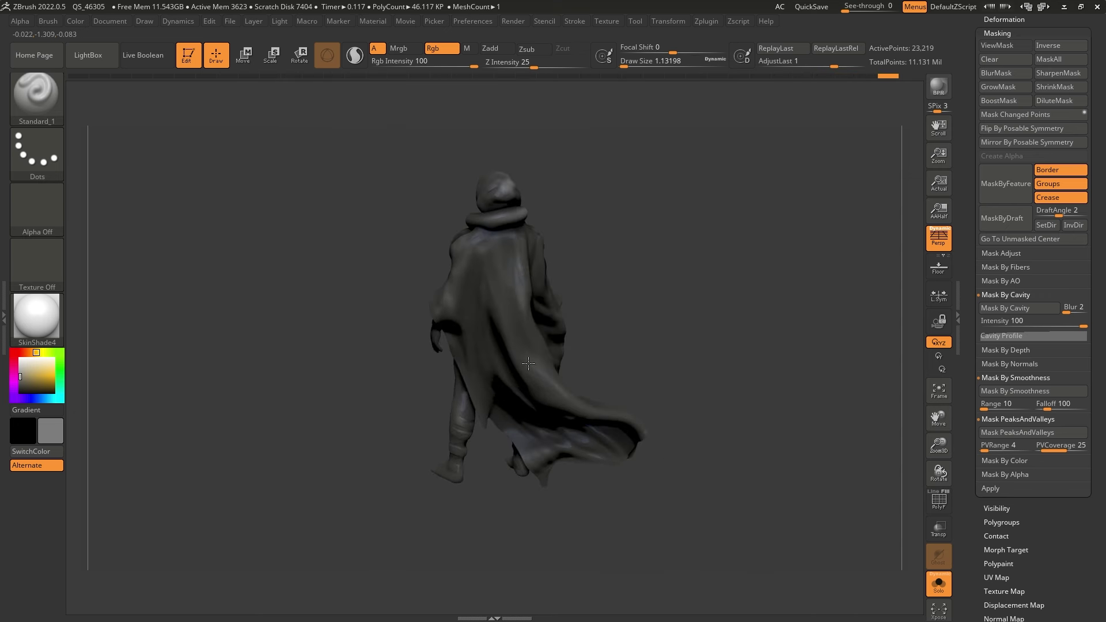
pyautogui.moveTo(548, 208)
pyautogui.mouseDown()
pyautogui.moveTo(602, 200)
pyautogui.moveTo(531, 183)
pyautogui.moveTo(544, 226)
pyautogui.mouseUp()
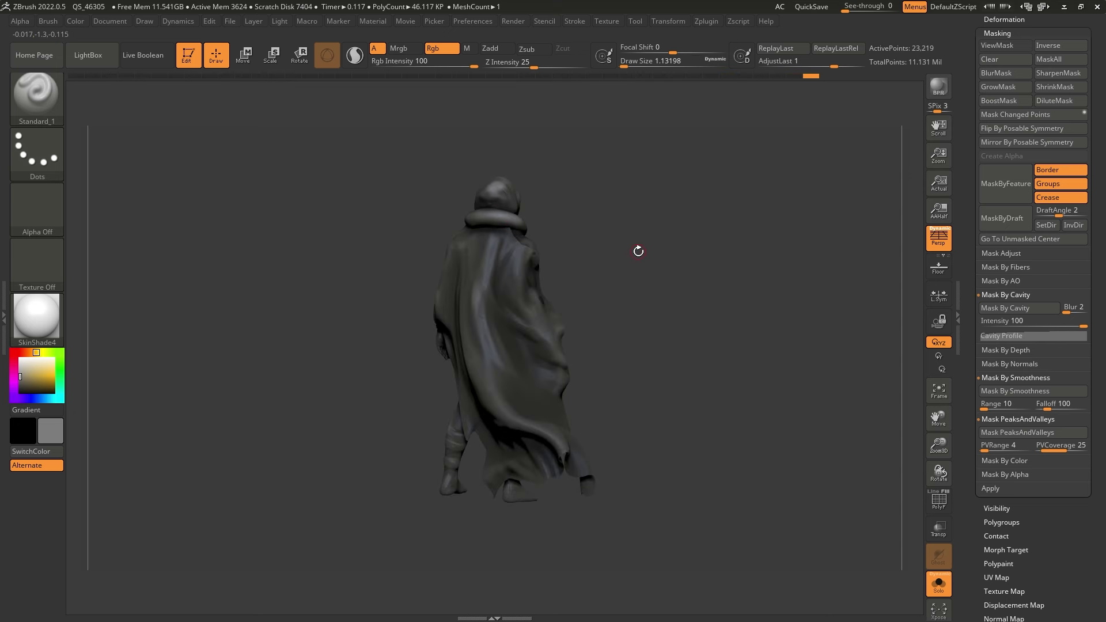
# Step: Bring back the whole scene and check the painted figure against the desert and the worm
pyautogui.keyDown('alt'); pyautogui.moveTo(630, 244); pyautogui.dragTo(617, 212); pyautogui.keyUp('alt')
pyautogui.hotkey('alt', 'shift', 's')
pyautogui.moveTo(633, 272); pyautogui.dragTo(529, 311)
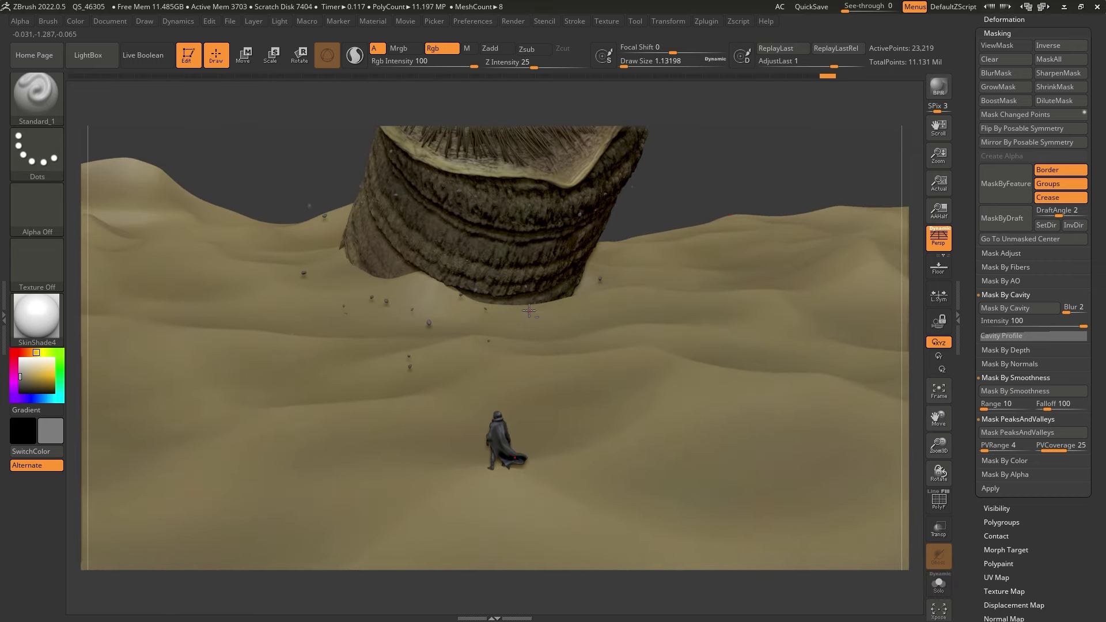
pyautogui.scroll(8, 970, 266)
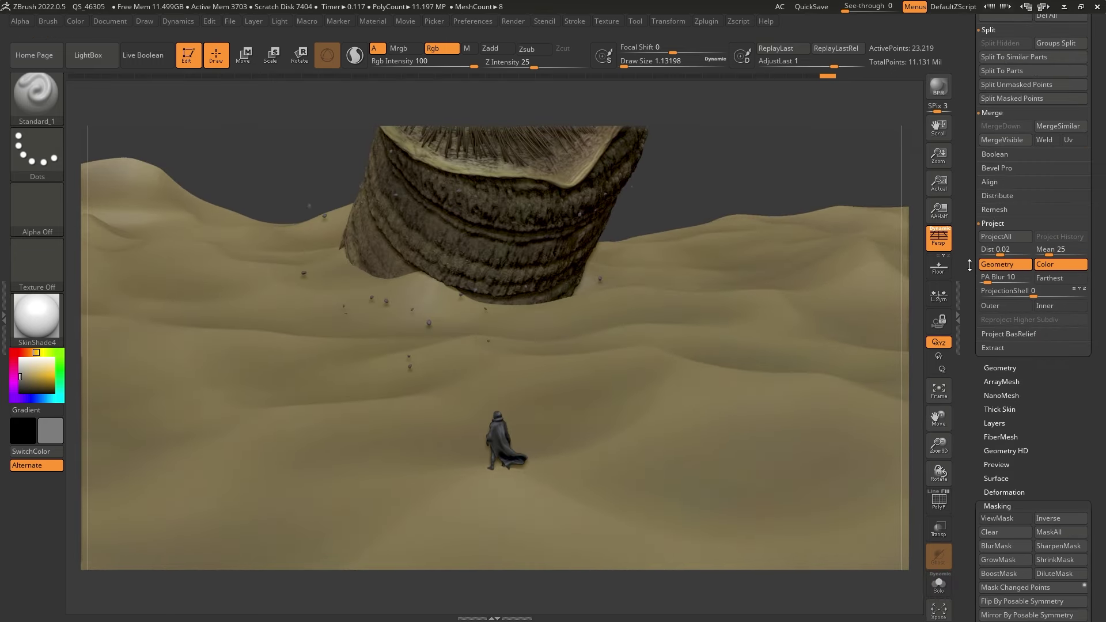
# Step: Select the PM3D_Sphere3D1 debris subtool and convert its NanoMesh instances into real mesh geometry
pyautogui.scroll(10, 970, 265)
pyautogui.click(1026, 392)
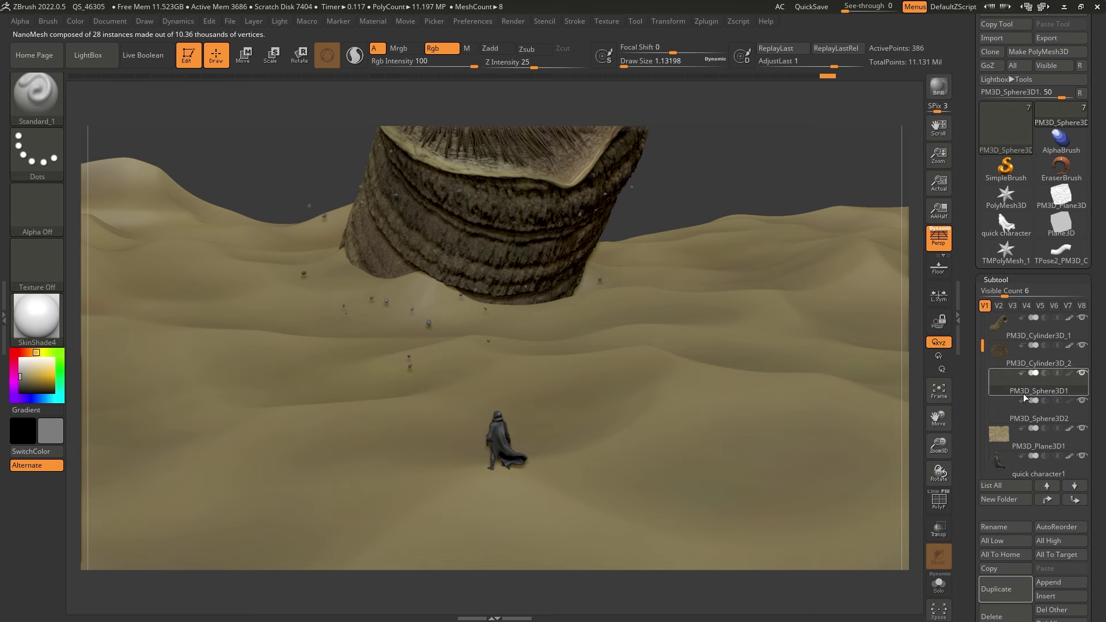
pyautogui.scroll(-15, 957, 226)
pyautogui.moveTo(957, 226)
pyautogui.mouseDown()
pyautogui.moveTo(951, 188)
pyautogui.moveTo(948, 209)
pyautogui.mouseUp()
pyautogui.hotkey('alt', 's')
pyautogui.hotkey('shift', 's')
pyautogui.hotkey('shift', 's')
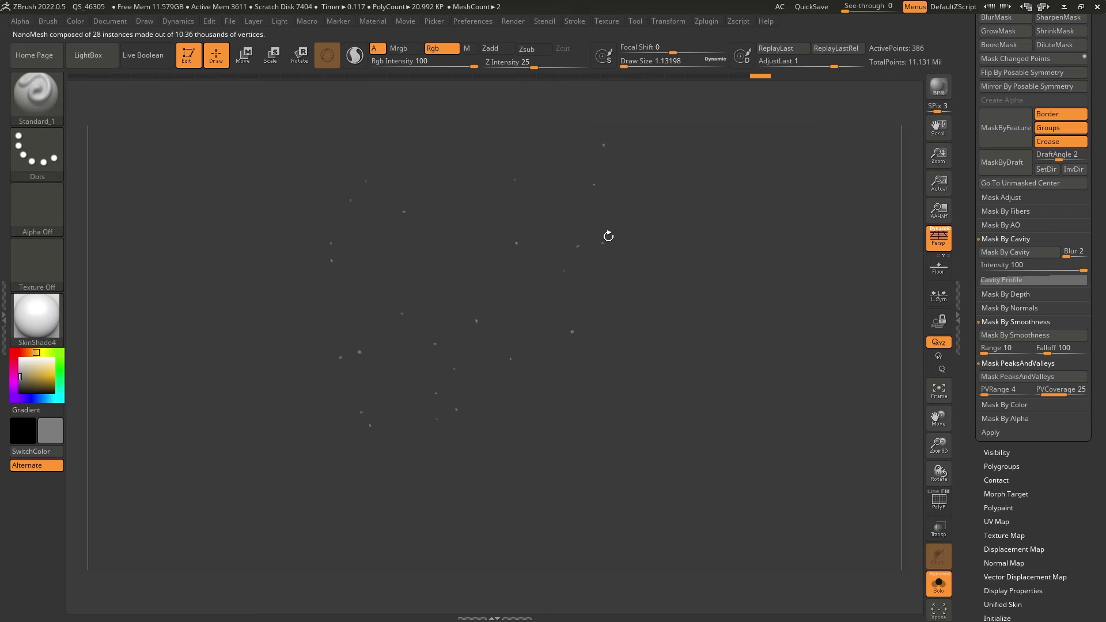
pyautogui.hotkey('shift', 's')
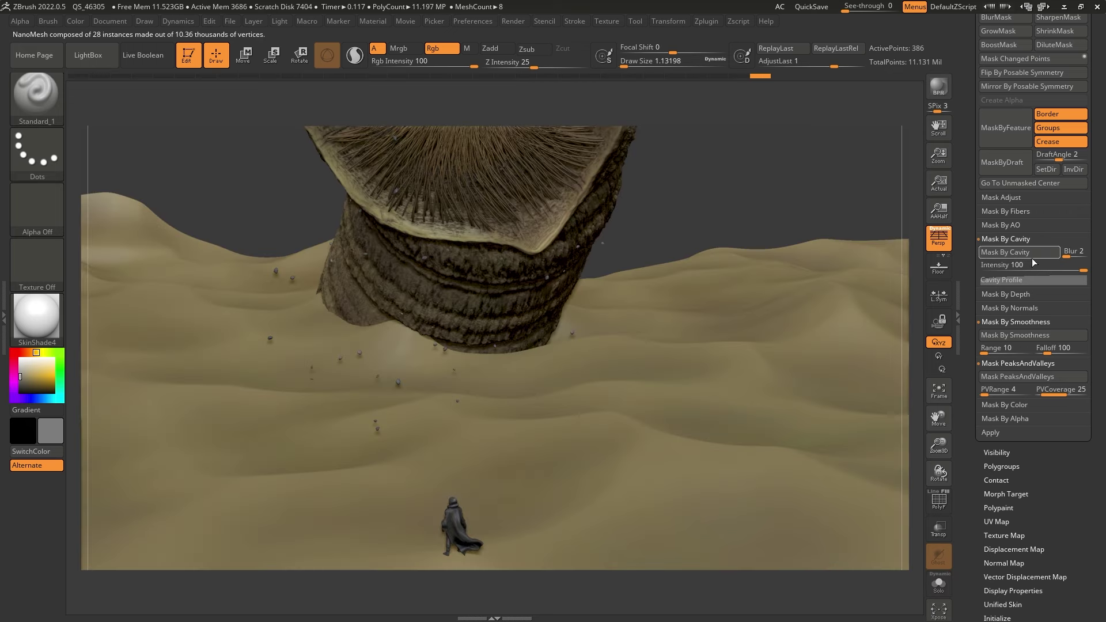
pyautogui.scroll(5, 1009, 480)
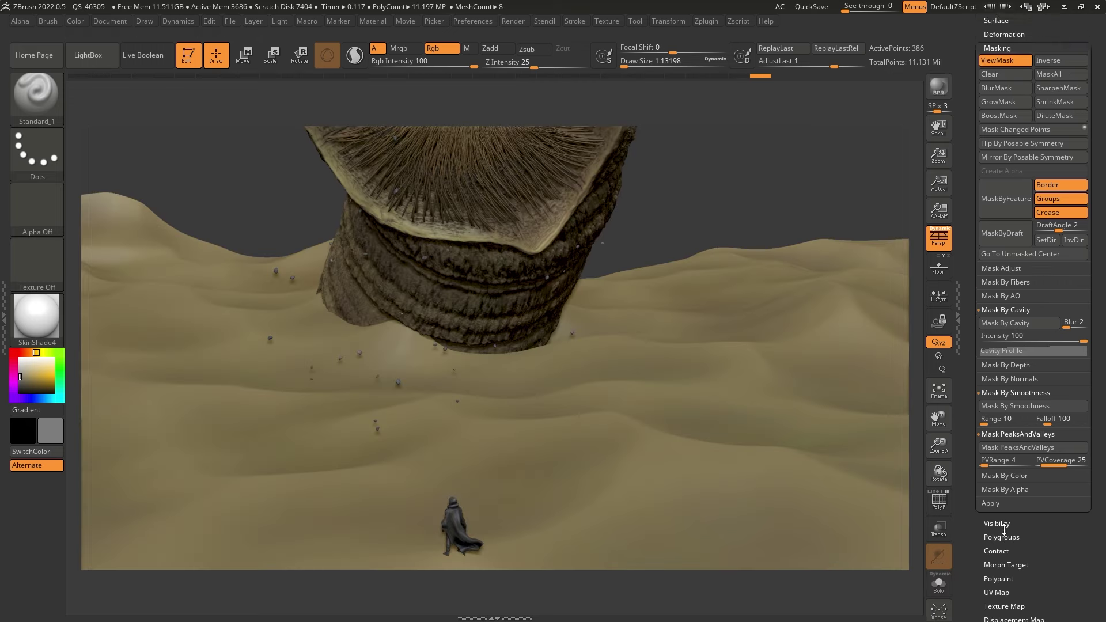
pyautogui.click(1015, 109)
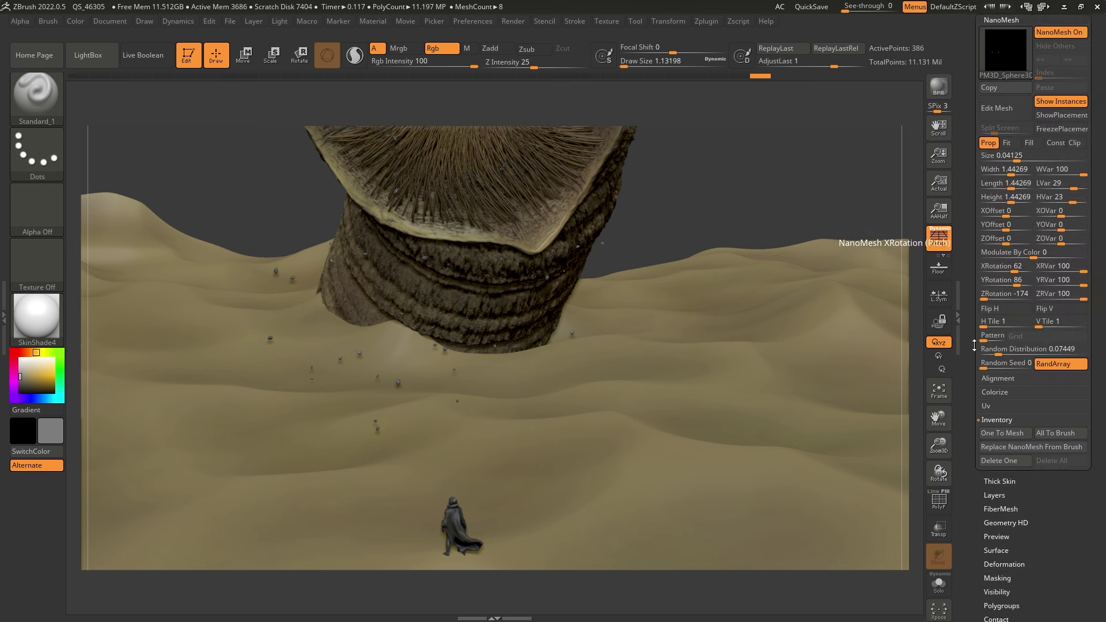
pyautogui.click(1008, 433)
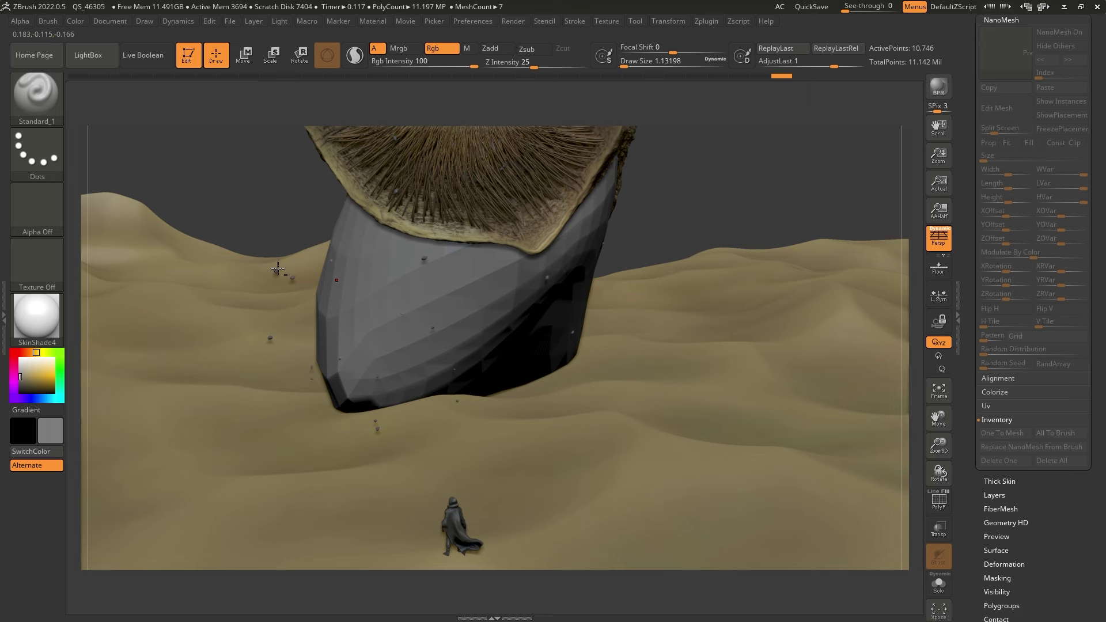
# Step: Select the second debris subtool, PM3D_Sphere3D2, and convert its NanoMesh instances into real mesh geometry
pyautogui.keyDown('alt'); pyautogui.click(280, 269); pyautogui.keyUp('alt')
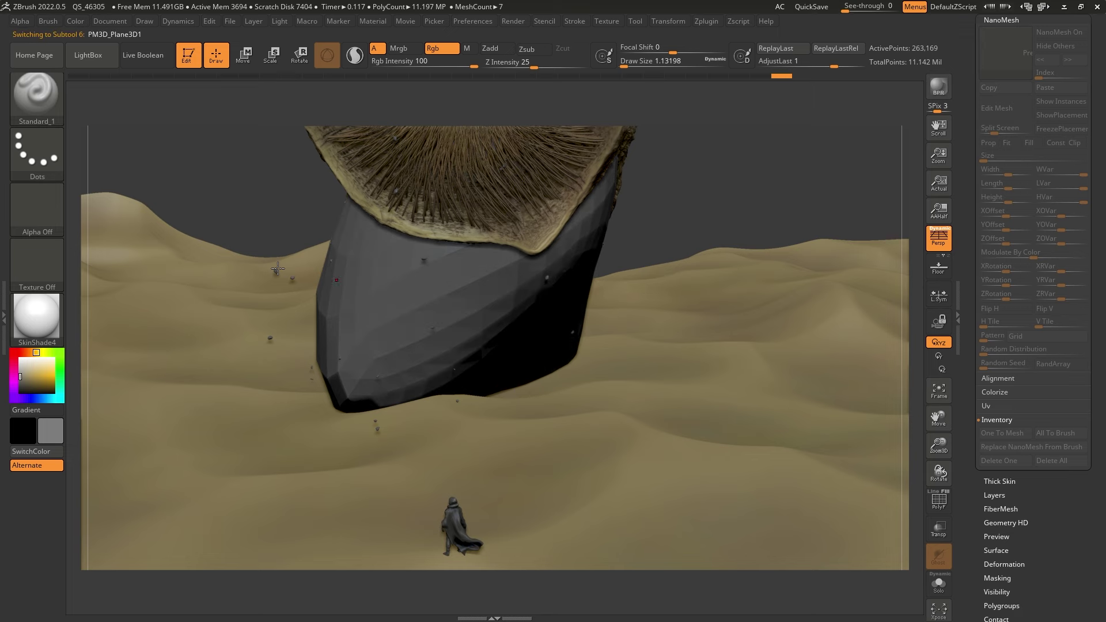
pyautogui.keyDown('alt'); pyautogui.click(278, 270); pyautogui.keyUp('alt')
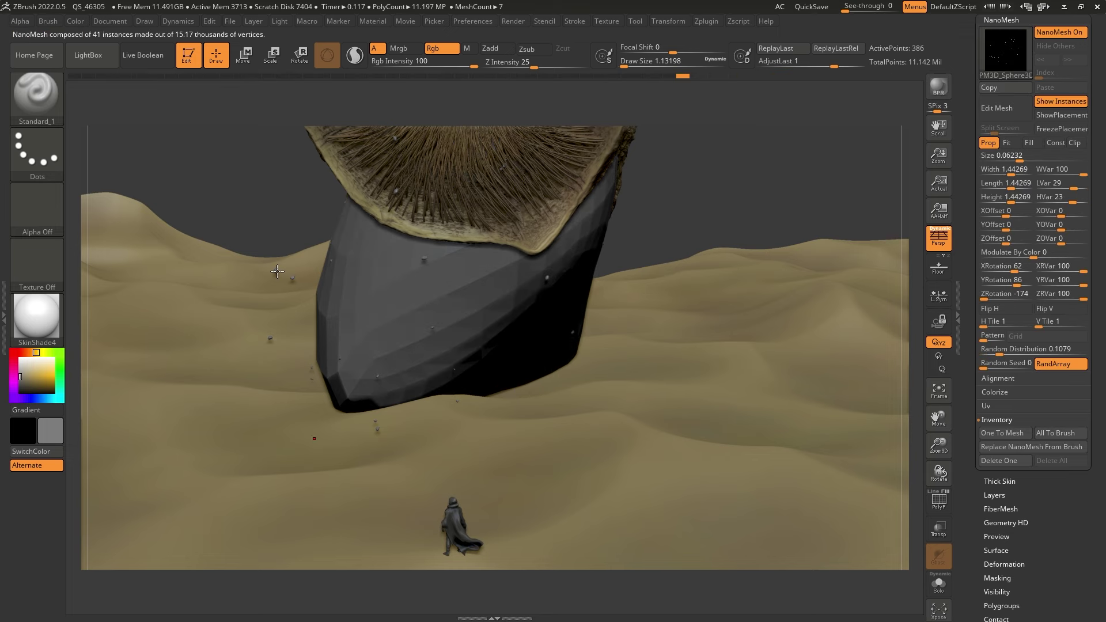
pyautogui.hotkey('alt', 's')
pyautogui.click(1014, 438)
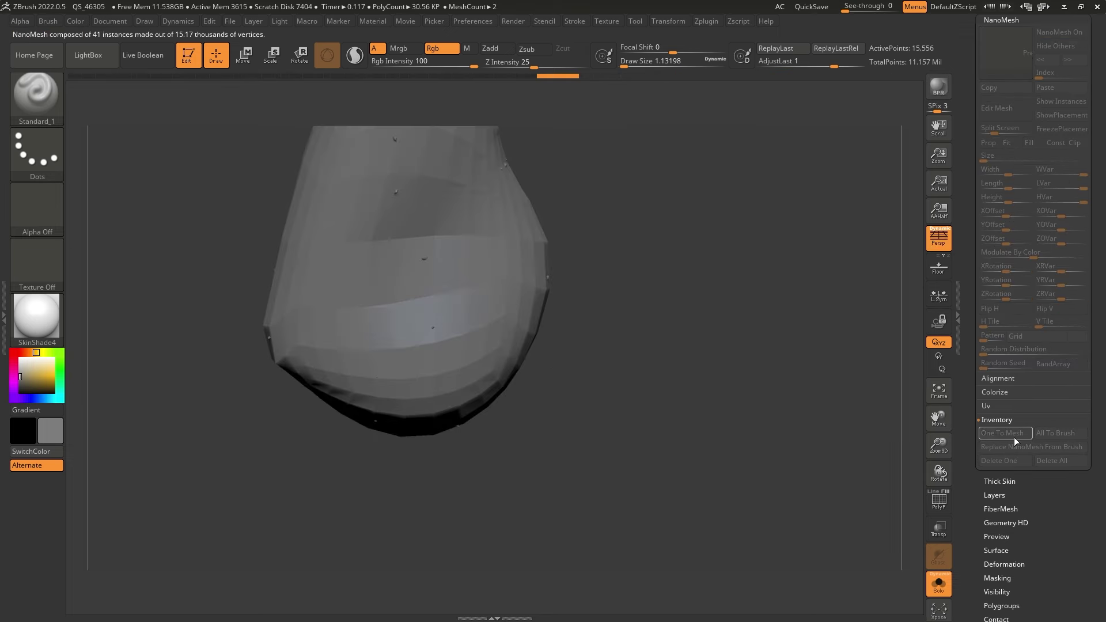
# Step: Remove the large base sphere geometry from both converted debris subtools, keeping only the small scattered rocks
pyautogui.hotkey('alt', 's')
pyautogui.moveTo(724, 186); pyautogui.dragTo(568, 211)
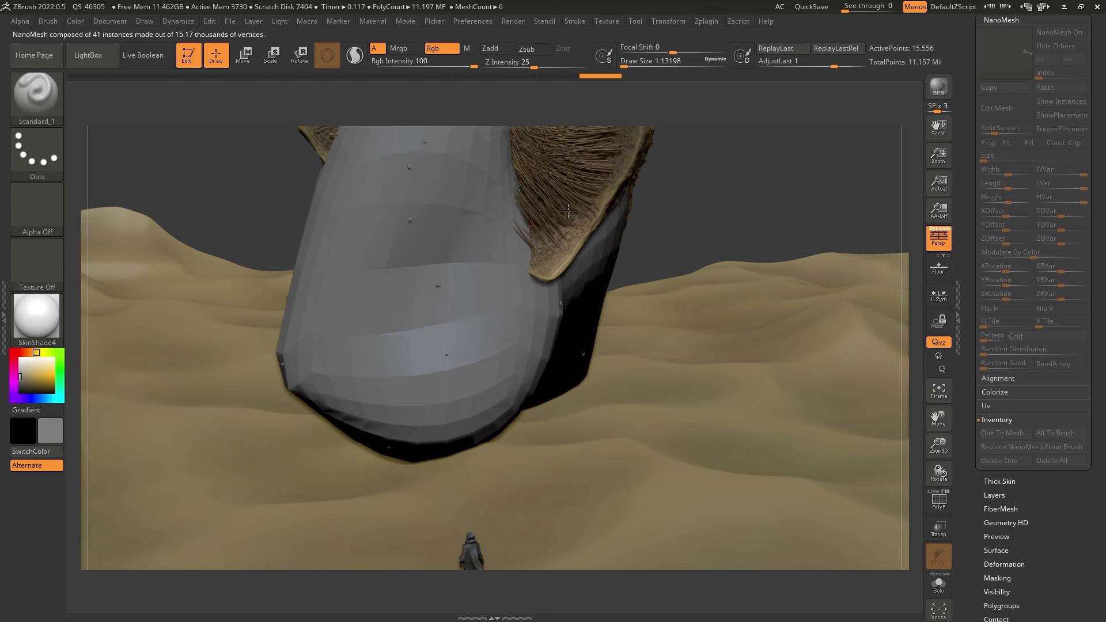
pyautogui.keyDown('ctrl'); pyautogui.keyDown('shift'); pyautogui.click(458, 204); pyautogui.keyUp('shift'); pyautogui.keyUp('ctrl')
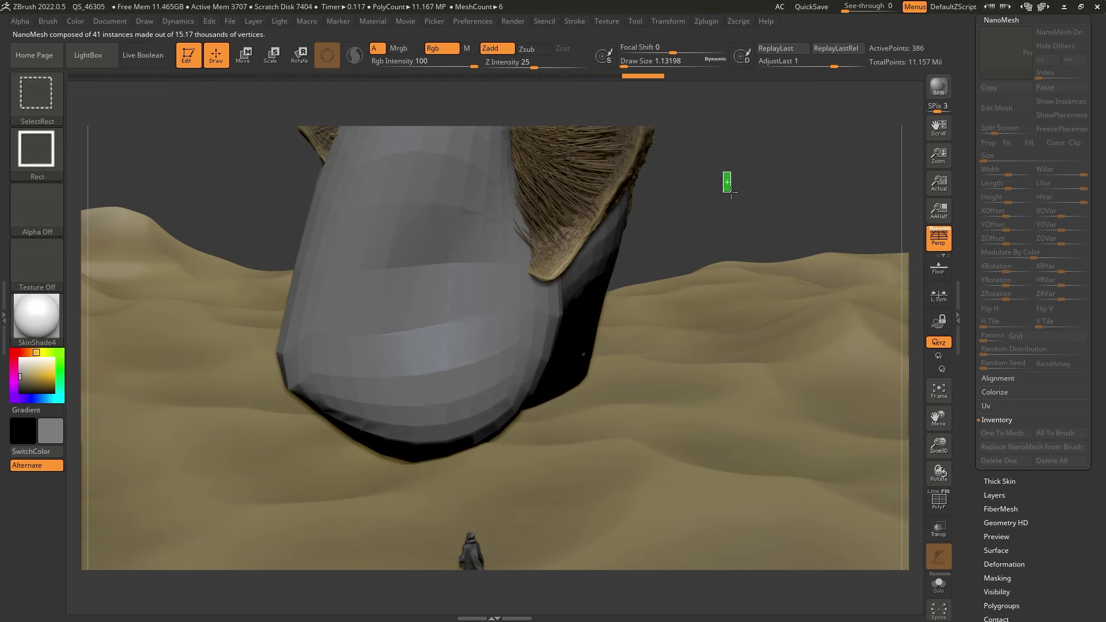
pyautogui.keyDown('ctrl'); pyautogui.keyDown('shift'); pyautogui.click(730, 184); pyautogui.keyUp('shift'); pyautogui.keyUp('ctrl')
pyautogui.keyDown('alt'); pyautogui.click(431, 339); pyautogui.keyUp('alt')
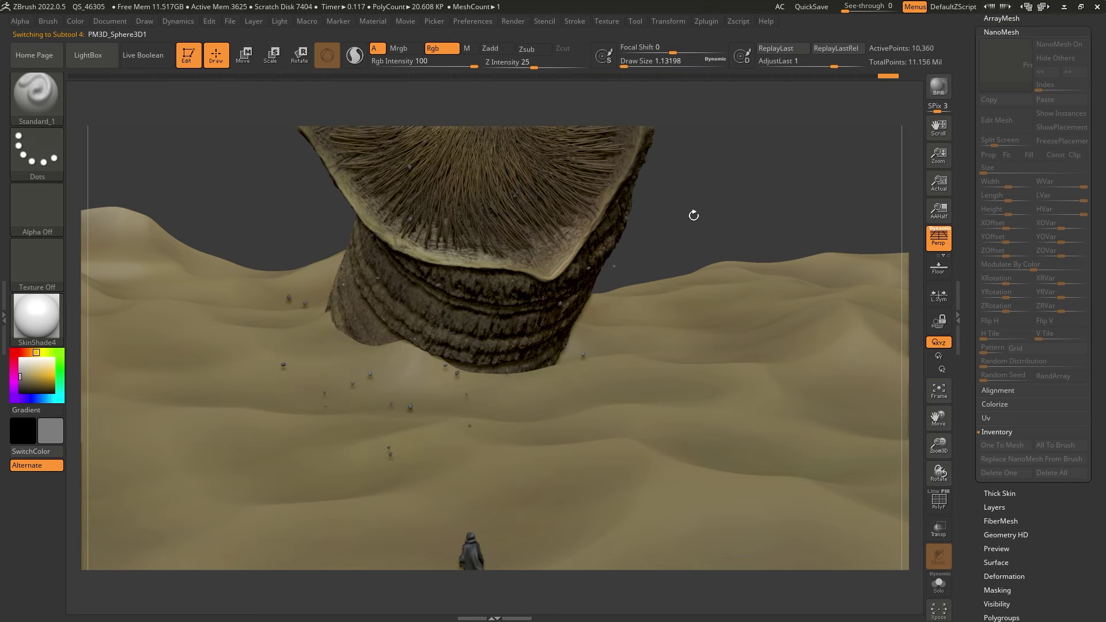
# Step: Show 8 subtools in the list and merge PM3D_Sphere3D1 down with PM3D_Sphere3D2
pyautogui.moveTo(968, 45); pyautogui.dragTo(957, 168)
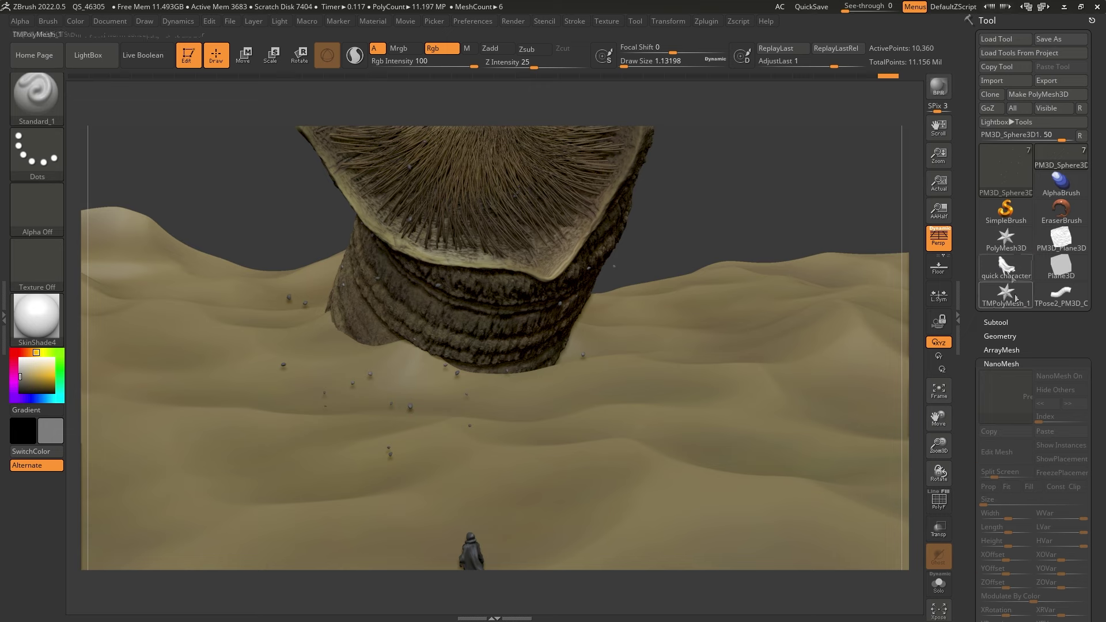
pyautogui.click(996, 322)
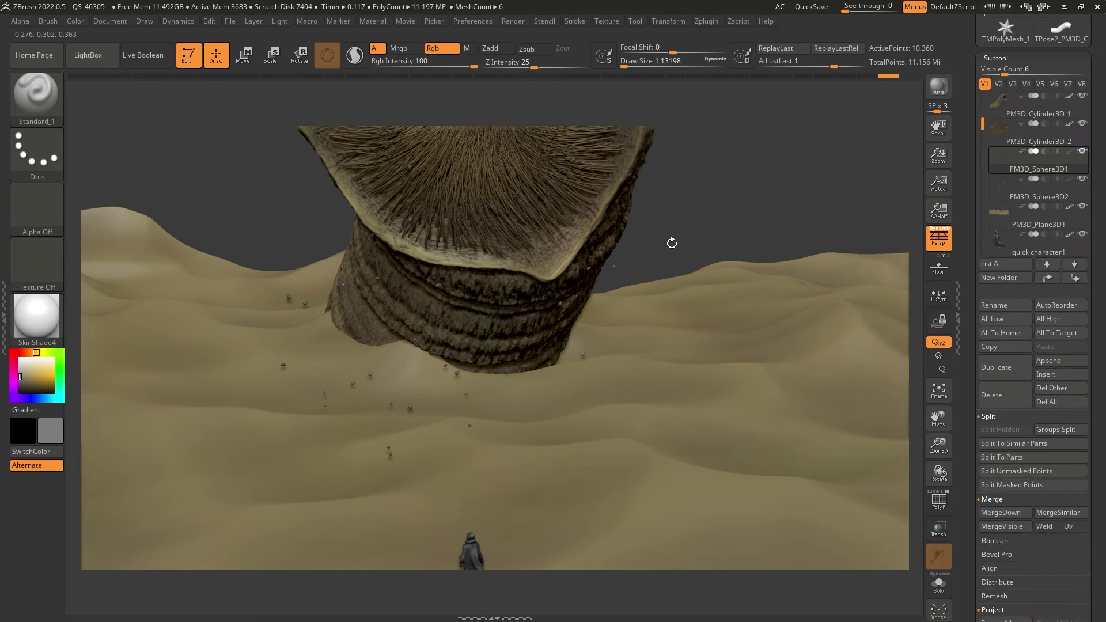
pyautogui.moveTo(1047, 152)
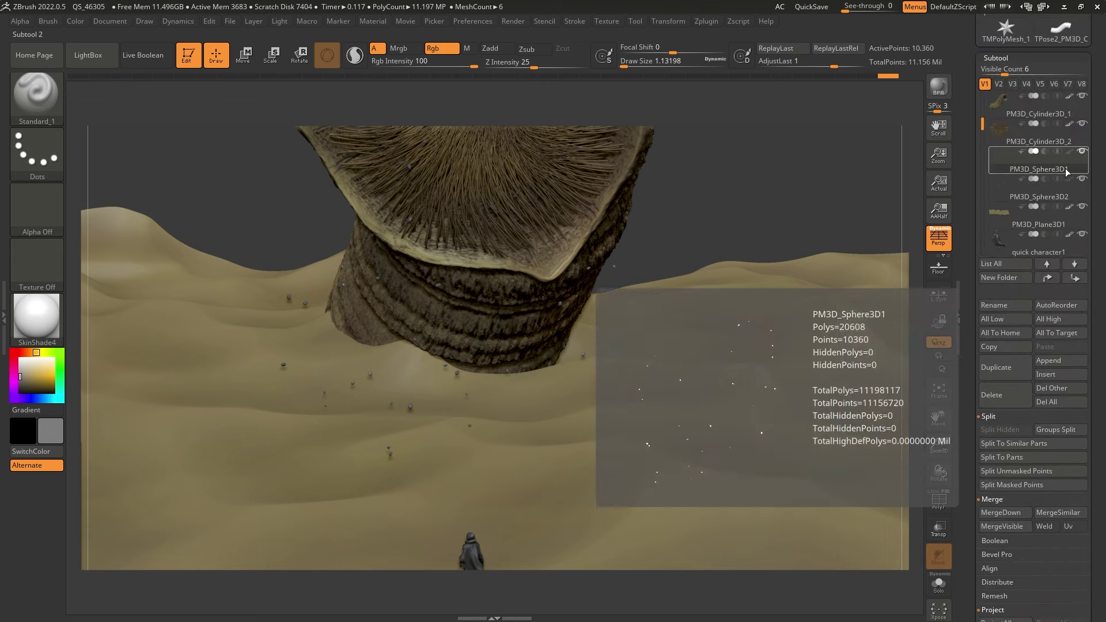
pyautogui.moveTo(1003, 70); pyautogui.dragTo(1015, 73)
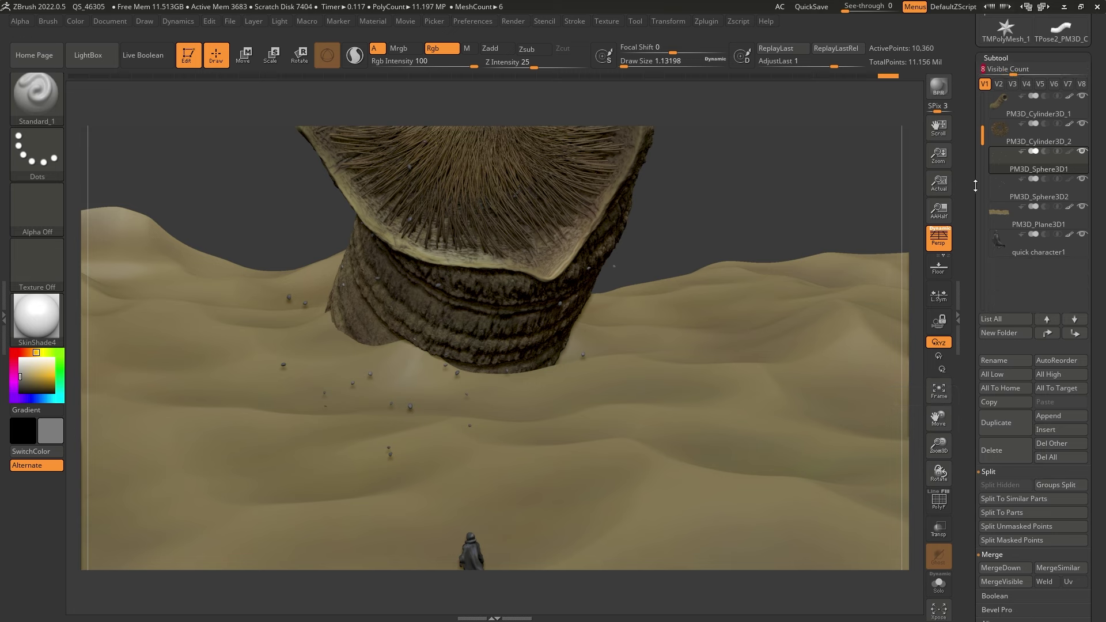
pyautogui.moveTo(1034, 171)
pyautogui.scroll(-1, 1002, 518)
pyautogui.click(1001, 541)
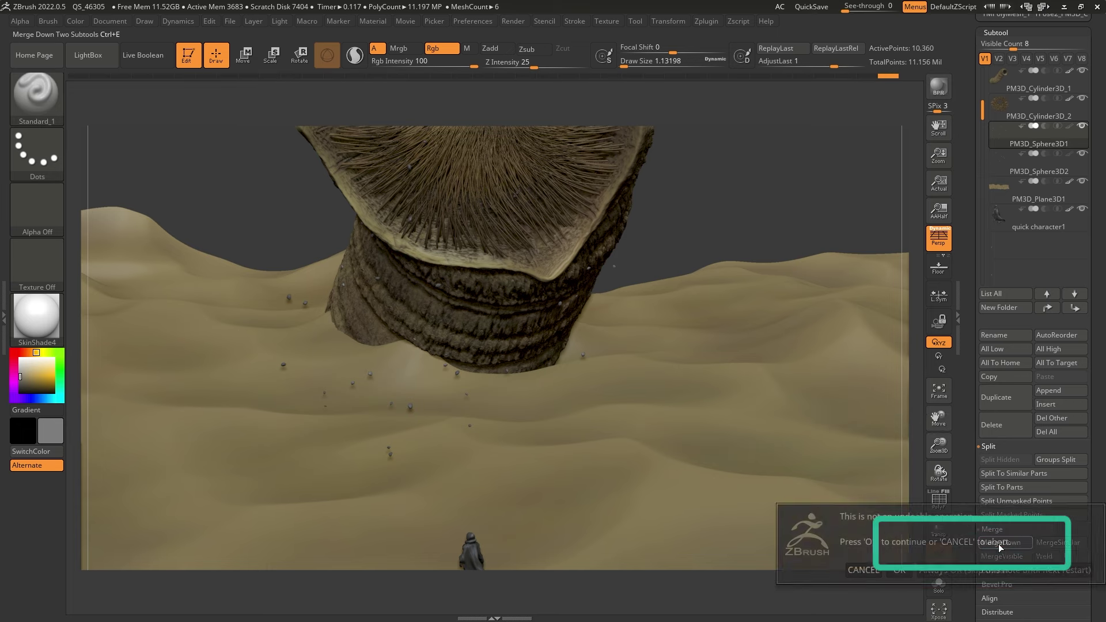
pyautogui.click(899, 570)
# Step: Sample a sand brown from the desert (RGB 129, 112, 76) and fill the merged debris rocks with it
pyautogui.click(939, 585)
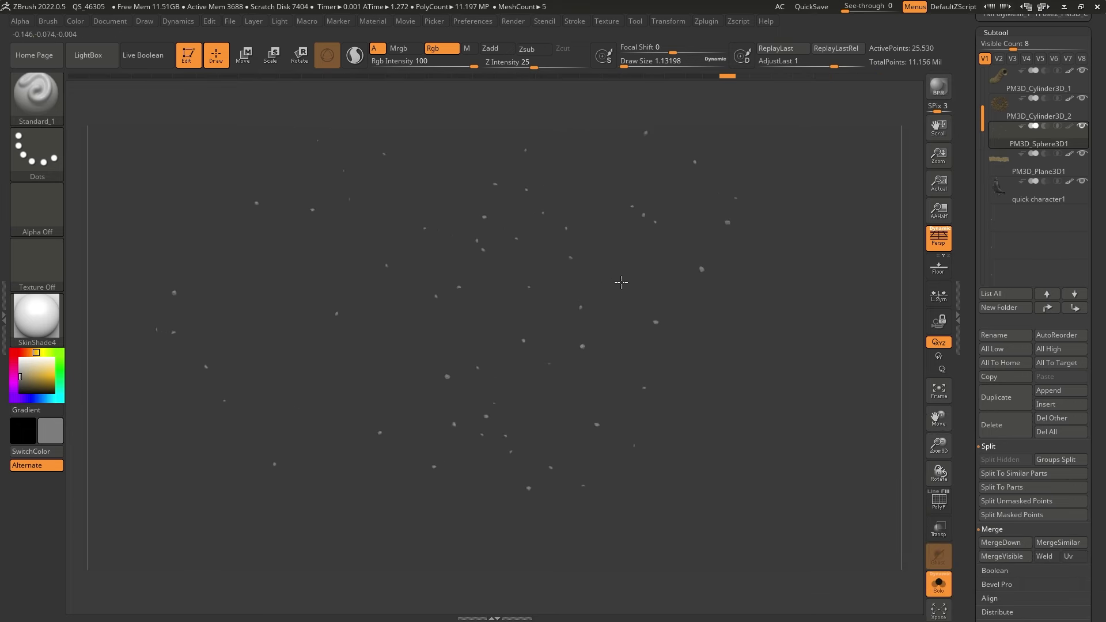
pyautogui.click(729, 204)
pyautogui.moveTo(28, 379); pyautogui.dragTo(383, 358)
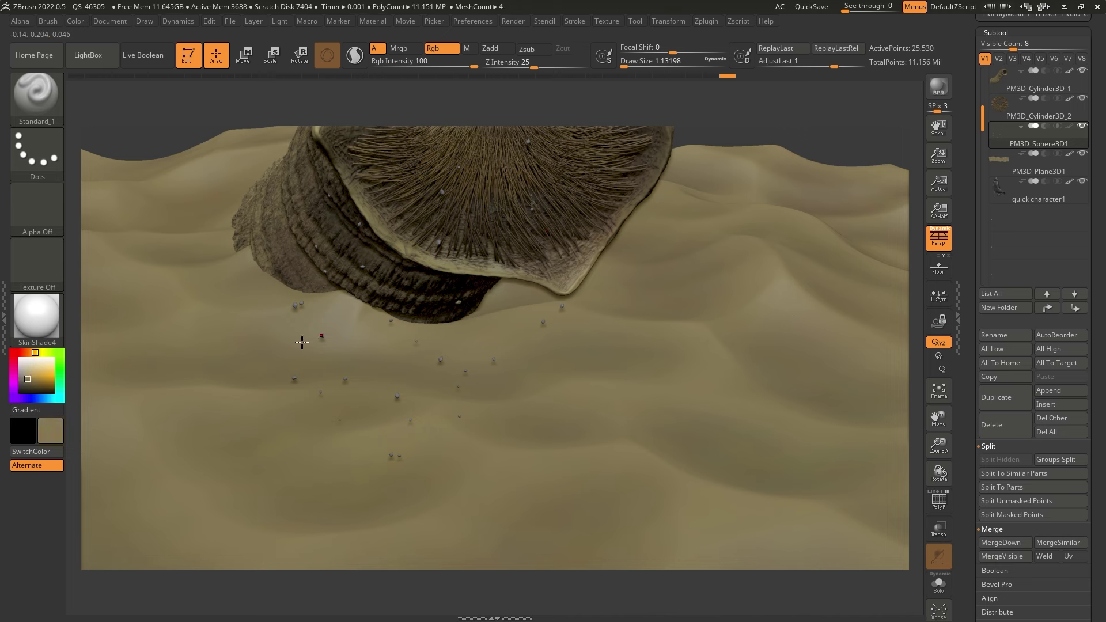
pyautogui.click(75, 21)
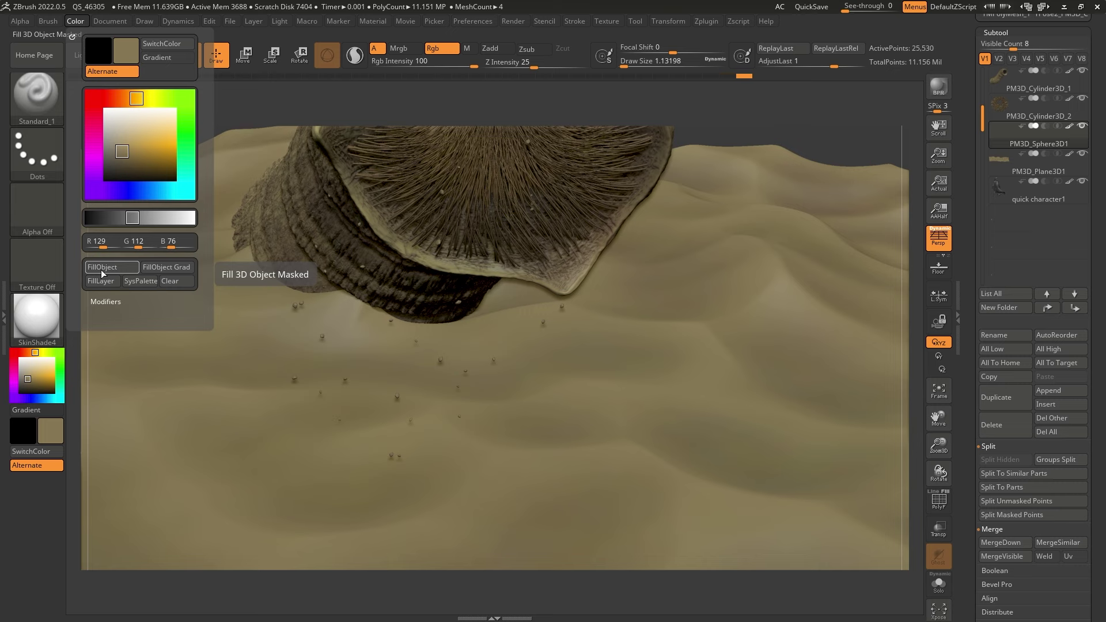
pyautogui.hotkey('alt', 's')
pyautogui.hotkey('alt', 's')
pyautogui.keyDown('ctrl'); pyautogui.moveTo(639, 242); pyautogui.dragTo(641, 186, button='right'); pyautogui.keyUp('ctrl')
pyautogui.moveTo(641, 187); pyautogui.dragTo(656, 265)
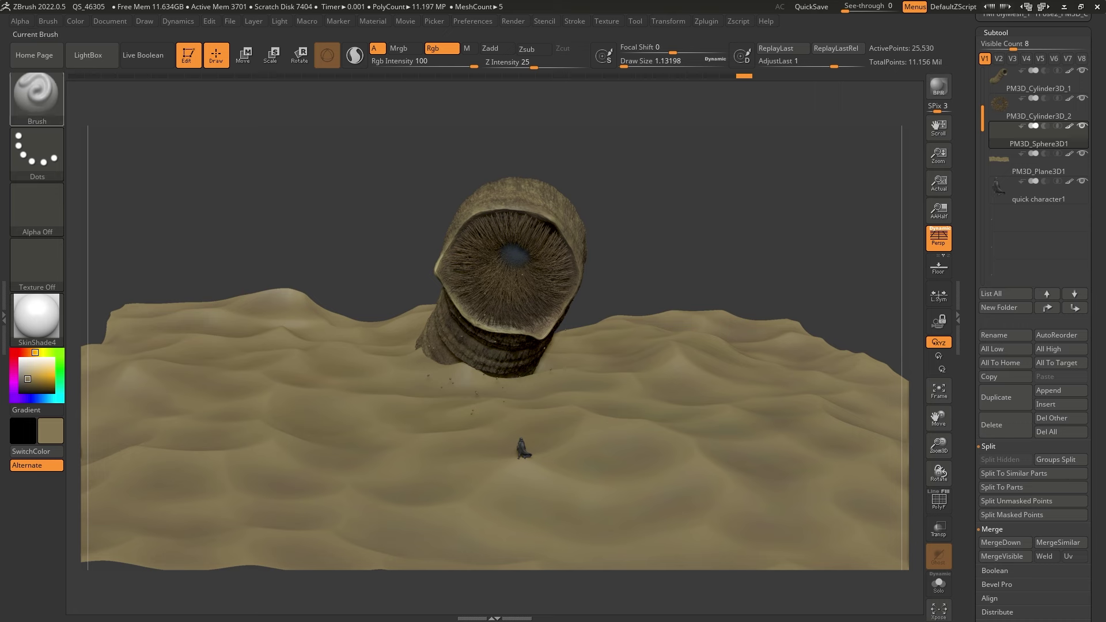
# Step: Compare the scene with and without perspective, and try camera focal lengths of 85 mm and 50 mm
pyautogui.hotkey('alt', 'Tab')
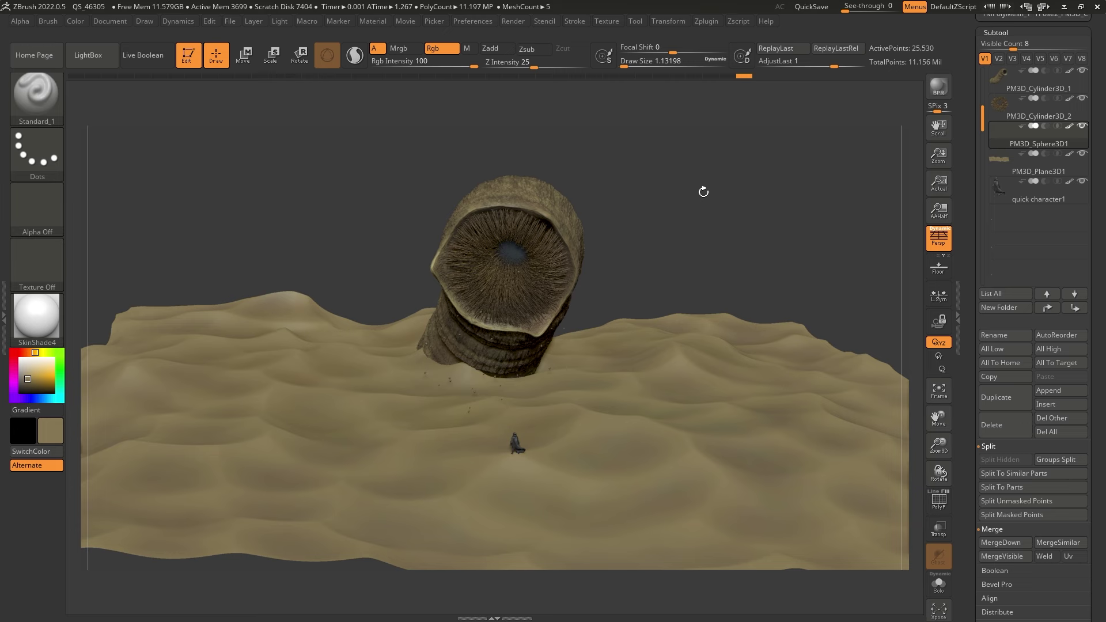
pyautogui.press('p')
pyautogui.press('p')
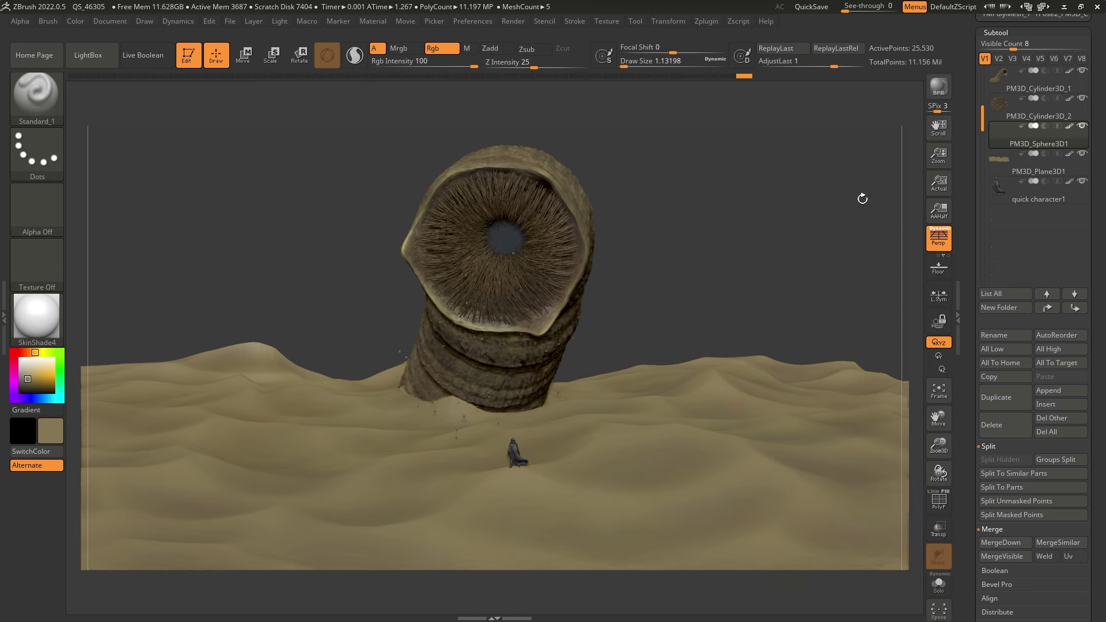
pyautogui.click(147, 21)
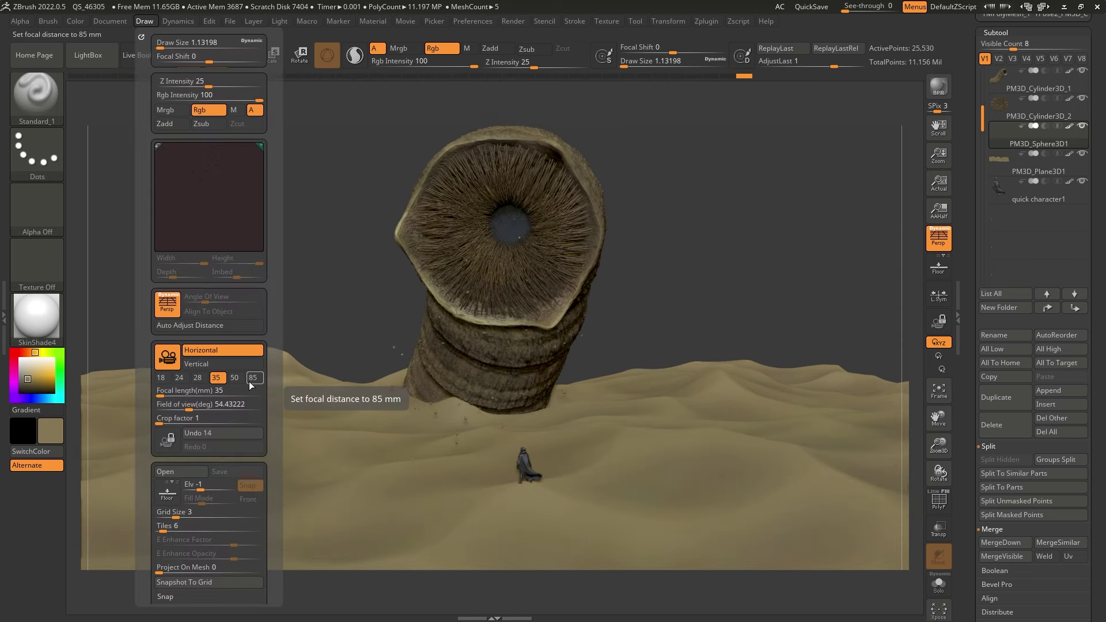
pyautogui.click(249, 382)
pyautogui.click(240, 381)
pyautogui.click(248, 381)
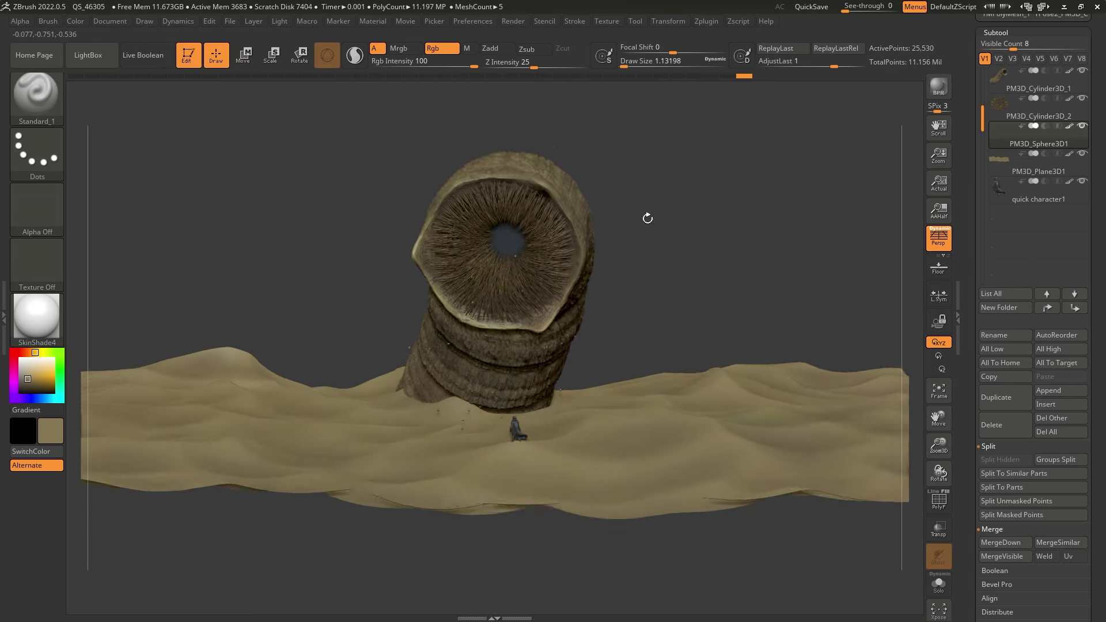
# Step: Enable Fog in the render properties and test its Intensity, leaving it at 100
pyautogui.click(178, 21)
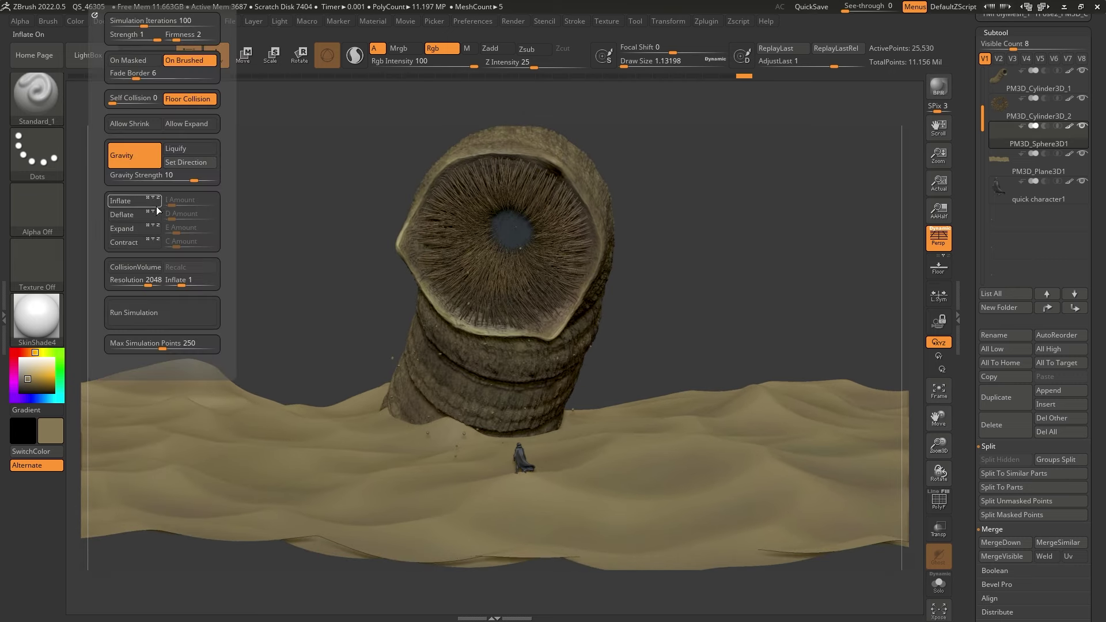
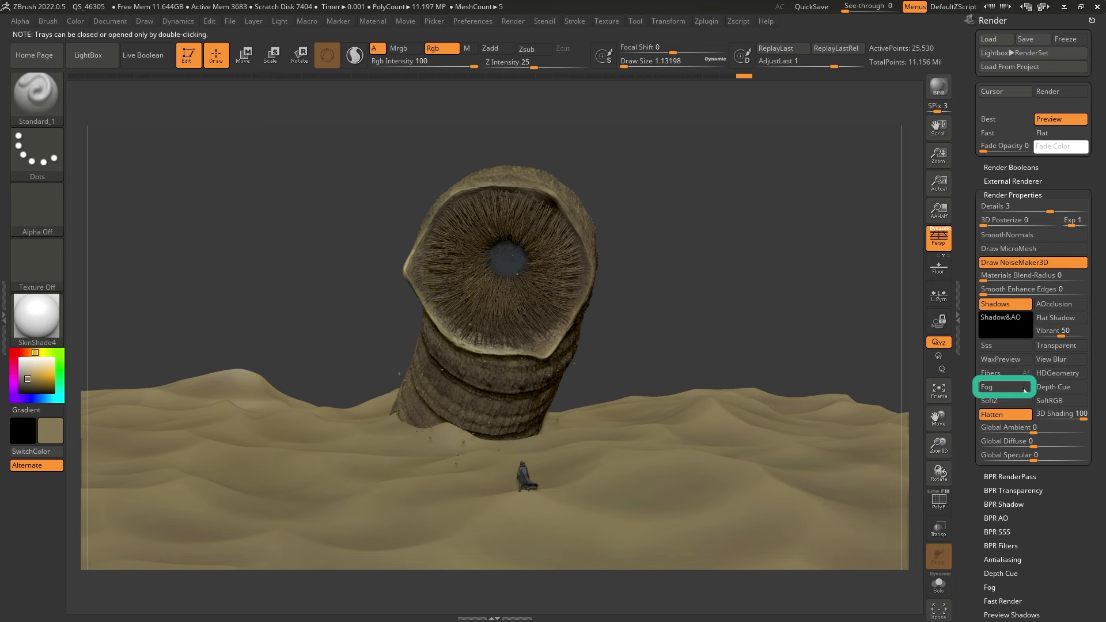
pyautogui.click(1003, 387)
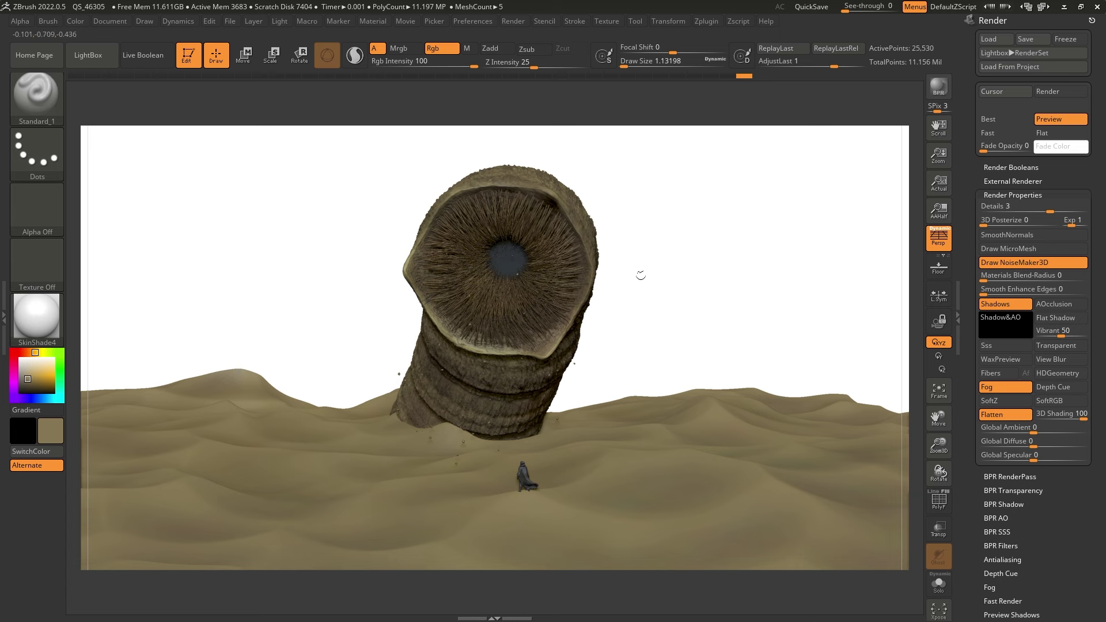
pyautogui.scroll(-4, 1026, 380)
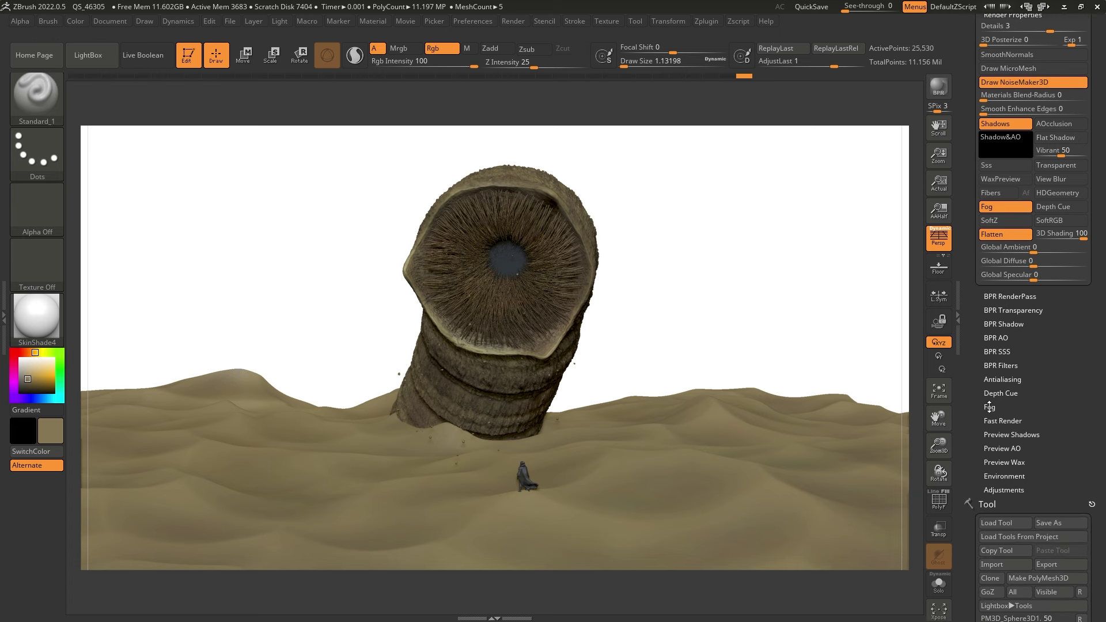
pyautogui.click(990, 406)
pyautogui.scroll(2, 1045, 261)
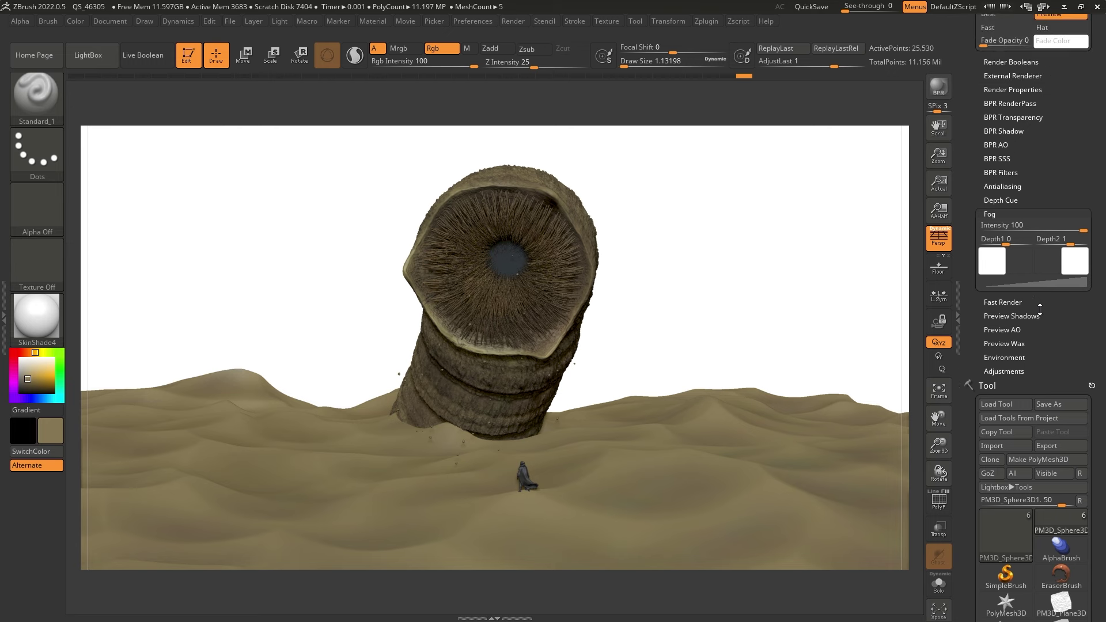
pyautogui.moveTo(1078, 228); pyautogui.dragTo(989, 228)
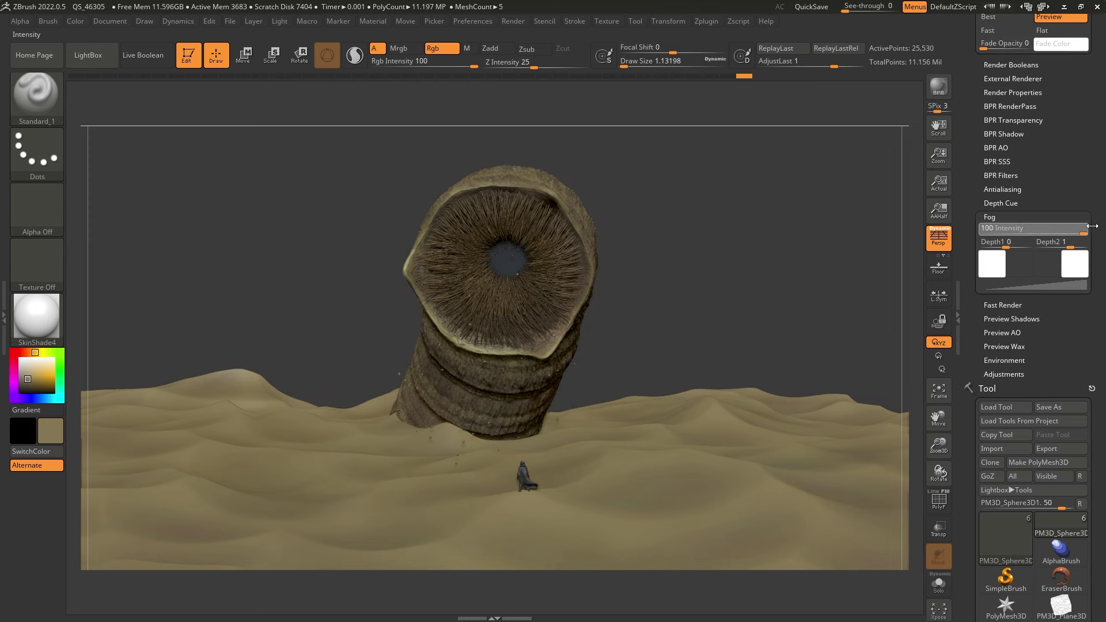
pyautogui.moveTo(1093, 226); pyautogui.dragTo(1093, 226)
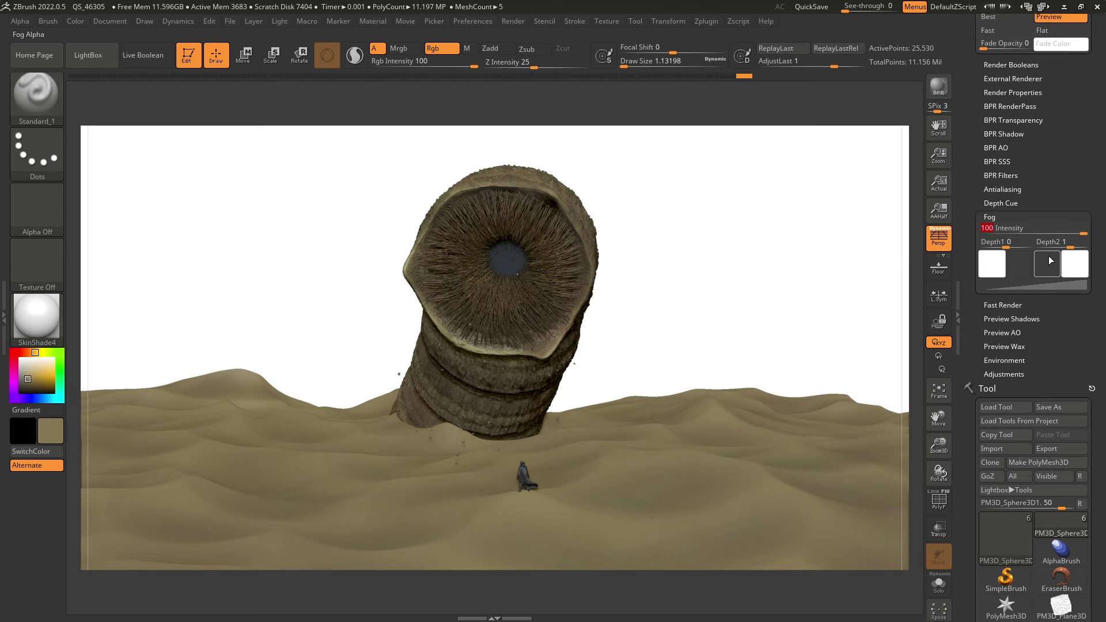
# Step: Set both fog colours to sand tones sampled from the desert dunes
pyautogui.click(988, 264)
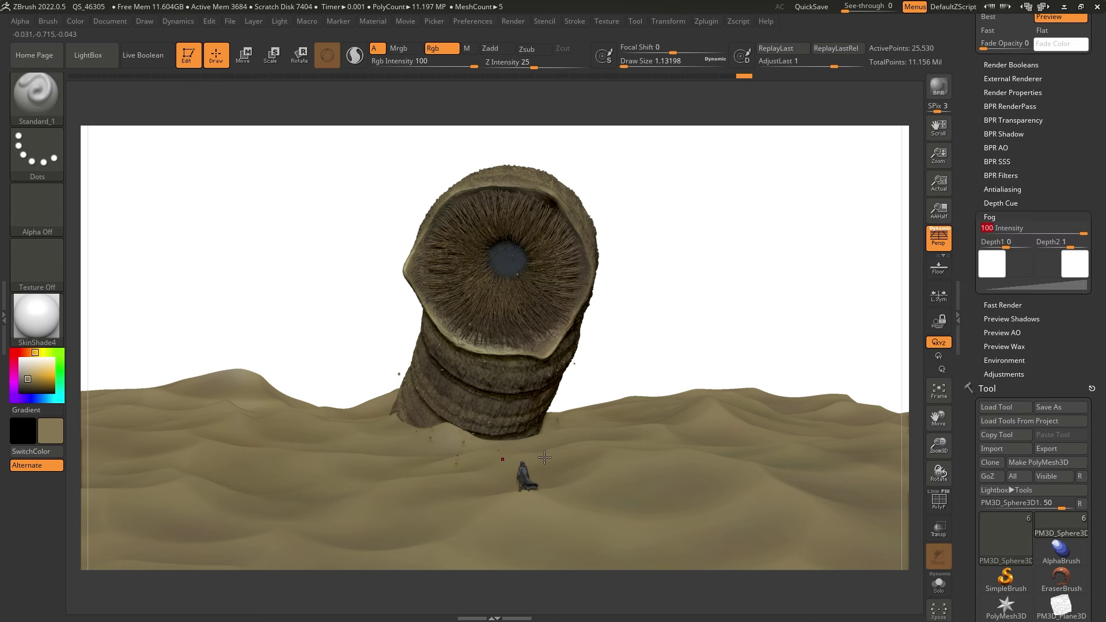
pyautogui.click(996, 264)
pyautogui.moveTo(998, 266); pyautogui.dragTo(542, 501)
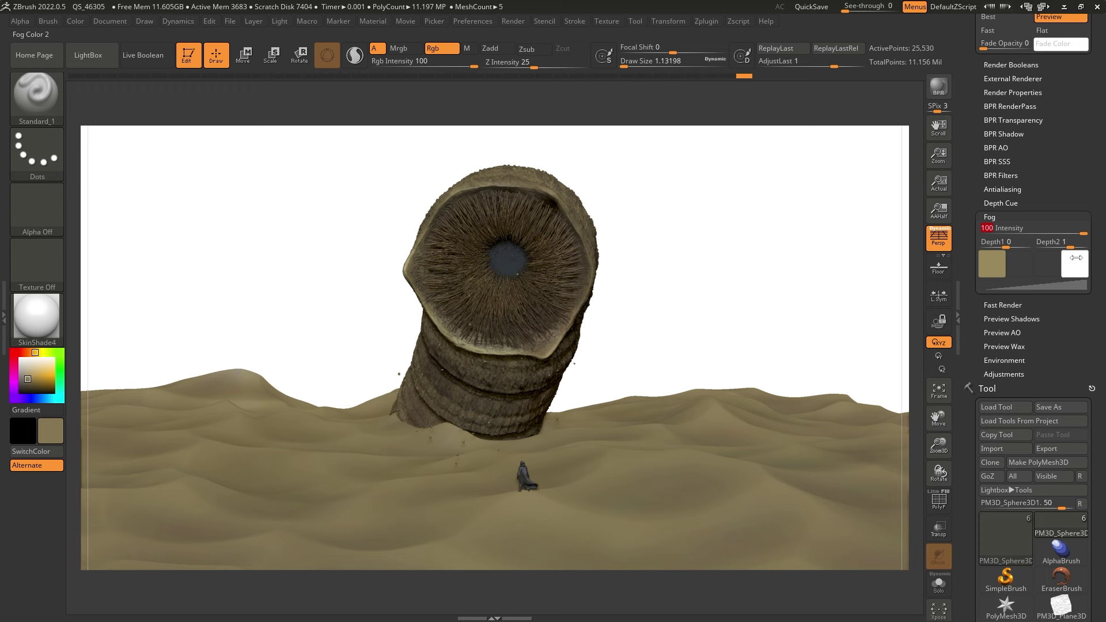
pyautogui.moveTo(1075, 257); pyautogui.dragTo(627, 432)
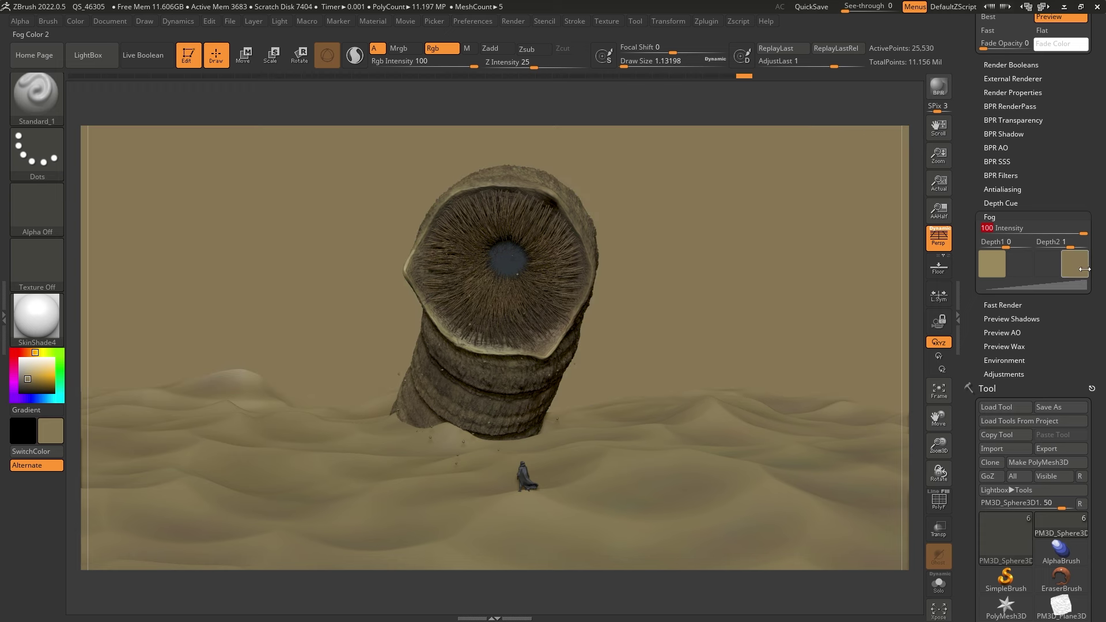
# Step: Change the second fog colour to a lighter, warmer sand tone, RGB 189, 159, 105
pyautogui.click(1086, 269)
pyautogui.click(1069, 254)
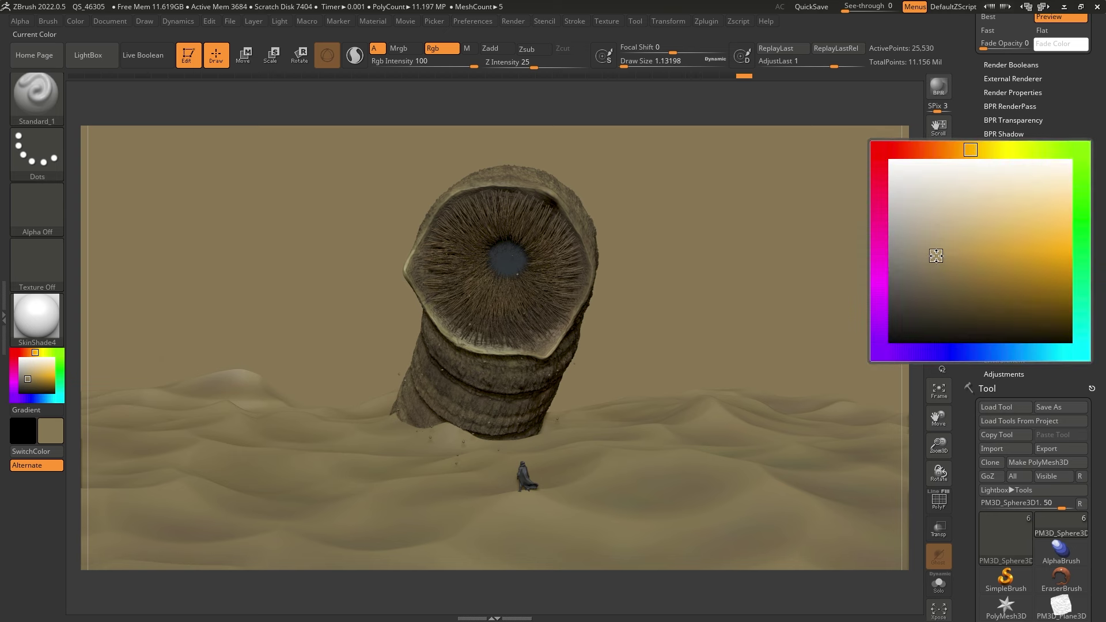
pyautogui.click(960, 150)
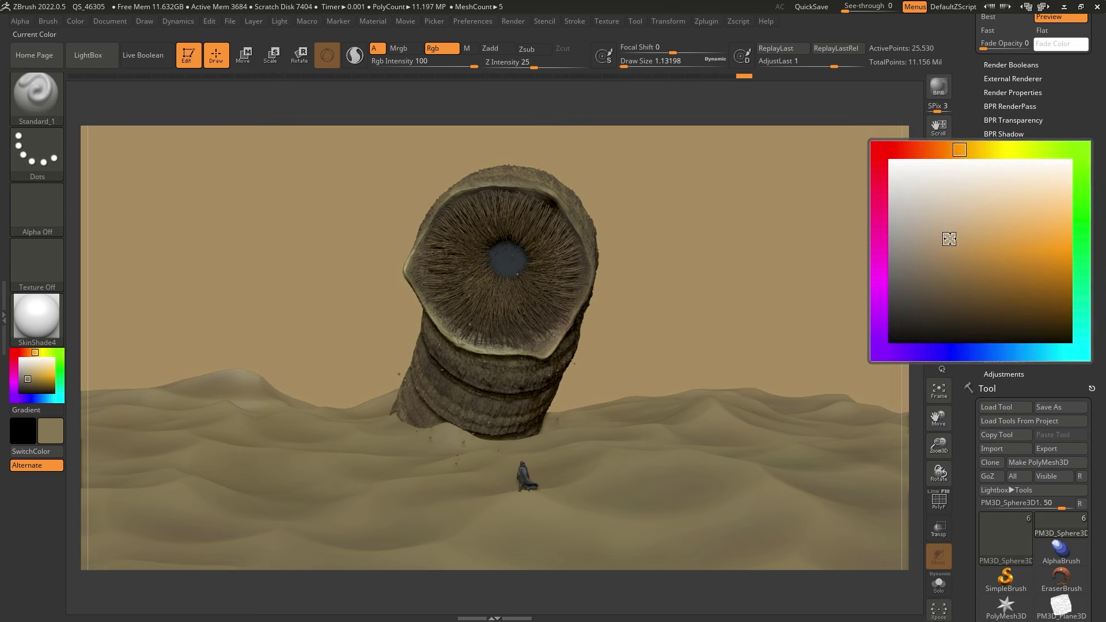
pyautogui.click(967, 150)
pyautogui.moveTo(952, 237); pyautogui.dragTo(960, 236)
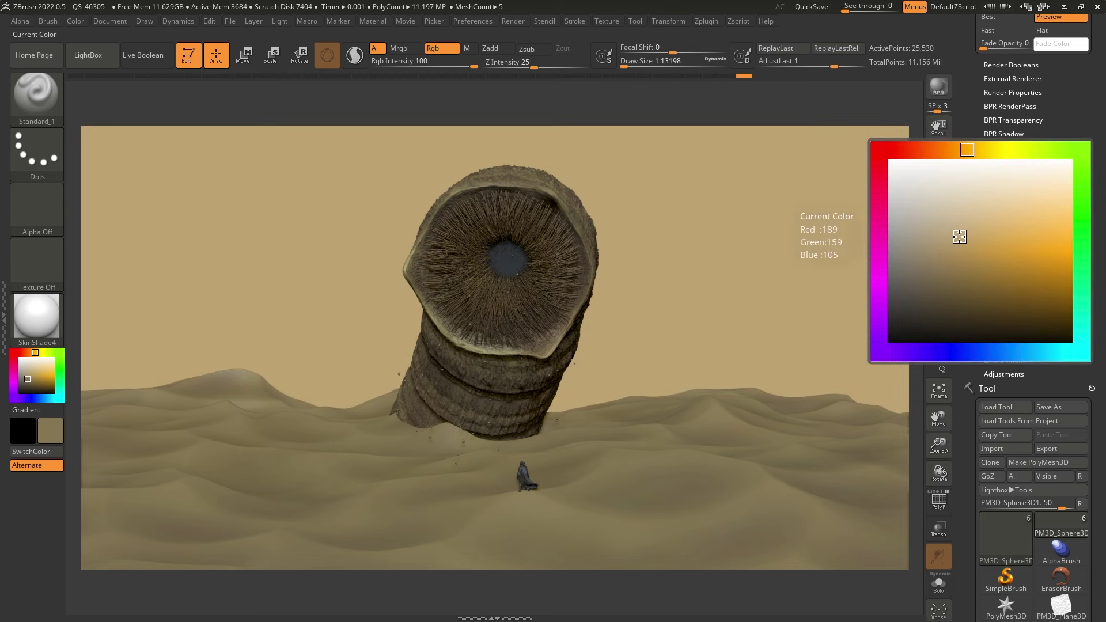
pyautogui.click(959, 237)
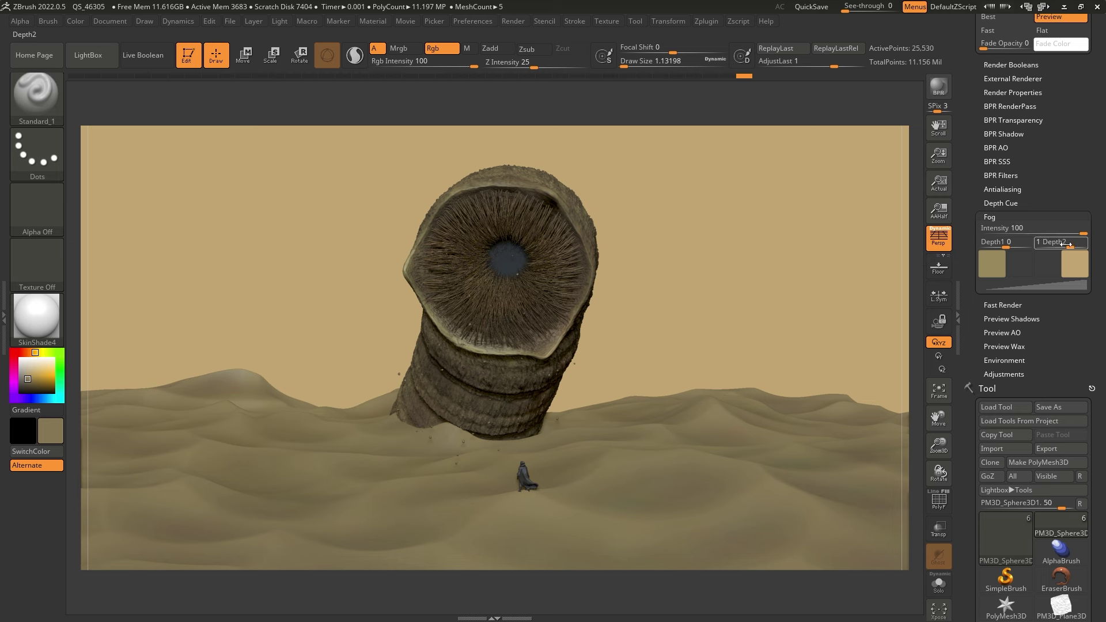
# Step: Try different fog depth limits, ending with Depth1 at about -21.33 and Depth2 at about 4.07
pyautogui.moveTo(1066, 243); pyautogui.dragTo(1084, 245)
pyautogui.moveTo(1084, 245); pyautogui.dragTo(1080, 244)
pyautogui.moveTo(995, 244); pyautogui.dragTo(990, 245)
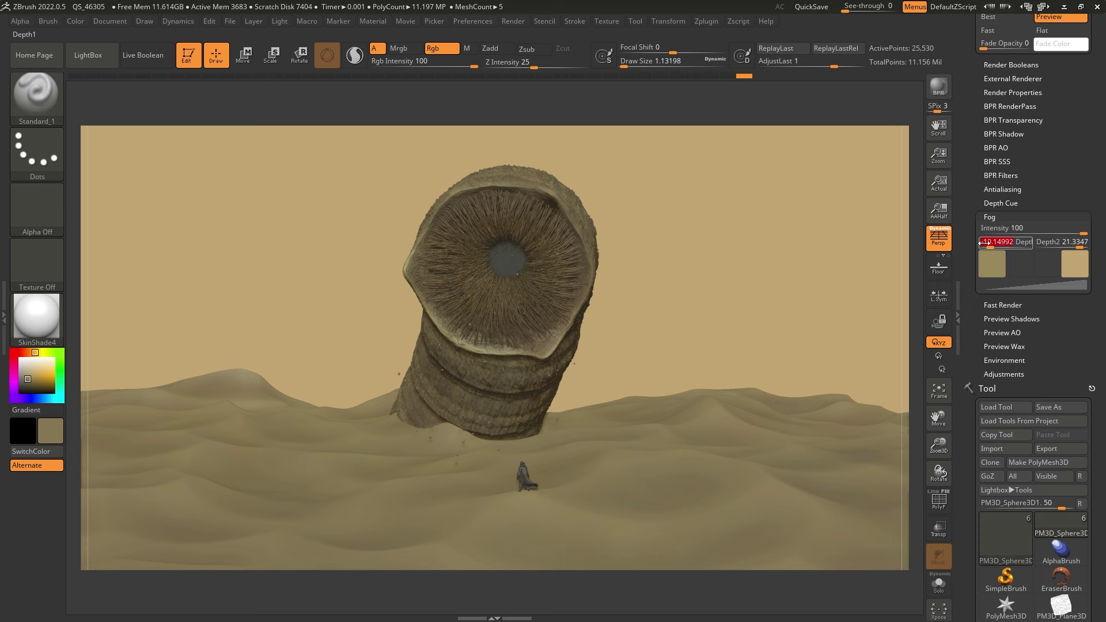
pyautogui.moveTo(990, 245); pyautogui.dragTo(689, 297)
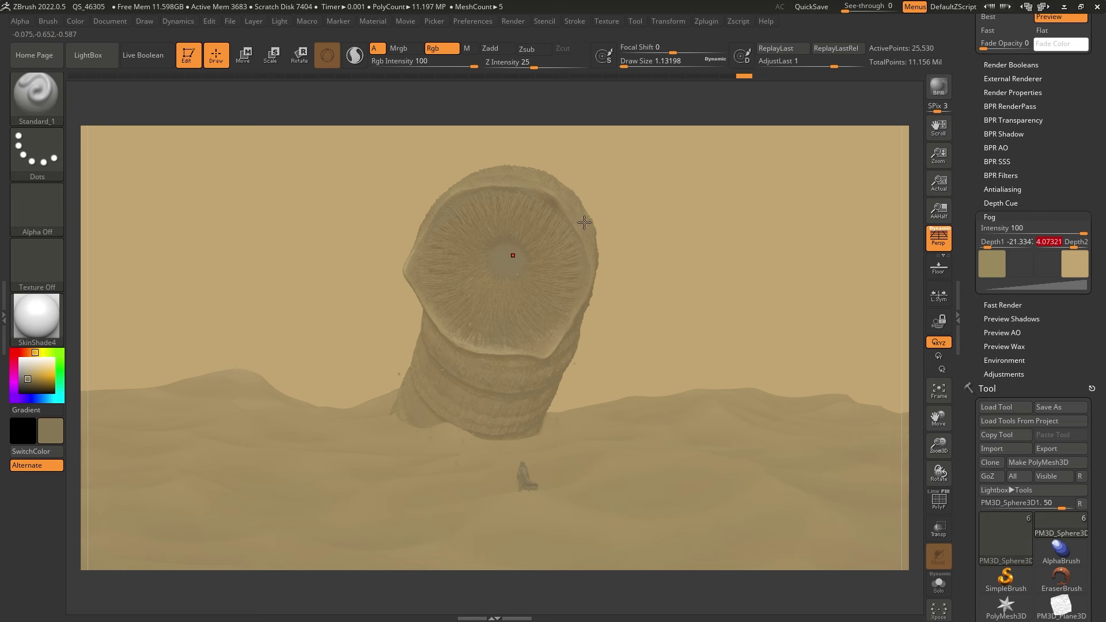
# Step: Reshape the linear Fog Curve into a steep ramp by adding one low and one high control point
pyautogui.click(1049, 287)
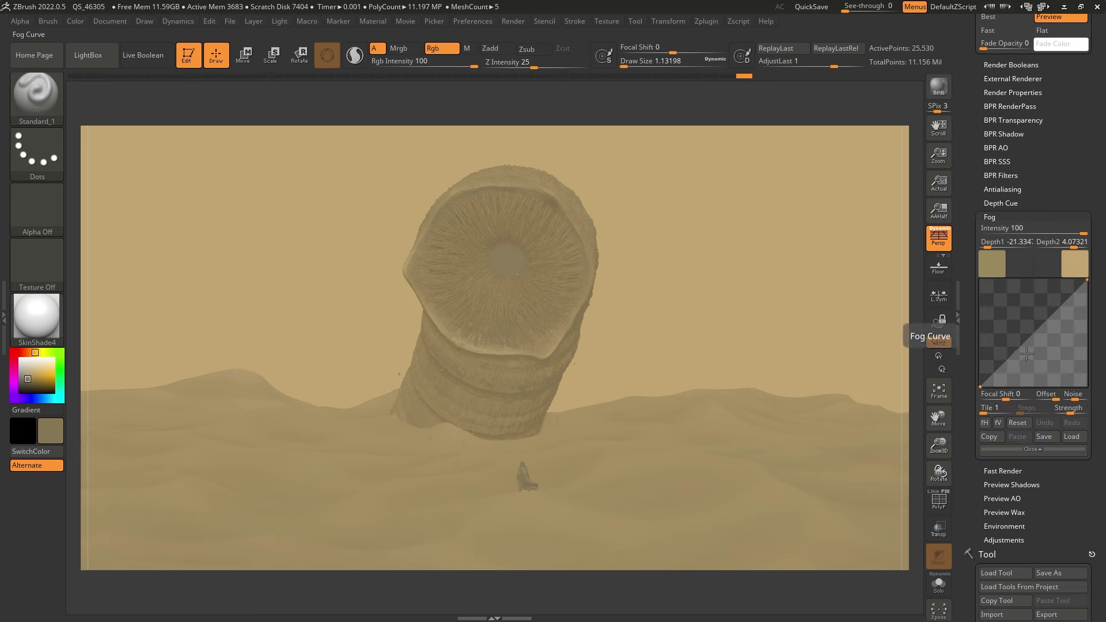
pyautogui.moveTo(1032, 336); pyautogui.dragTo(1016, 384)
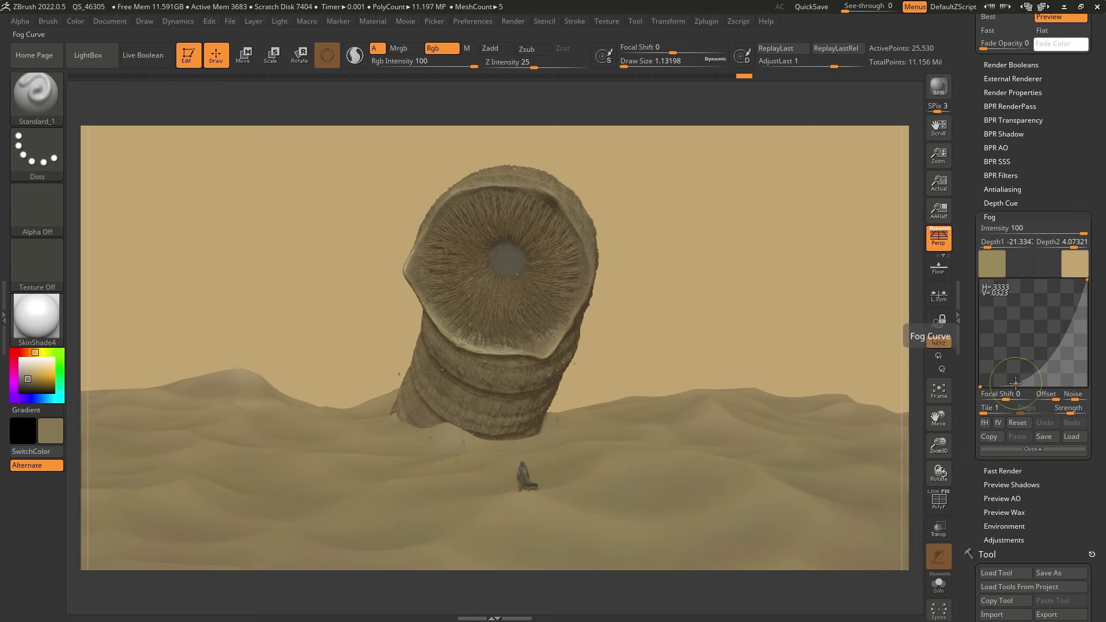
pyautogui.moveTo(1058, 348); pyautogui.dragTo(1036, 282)
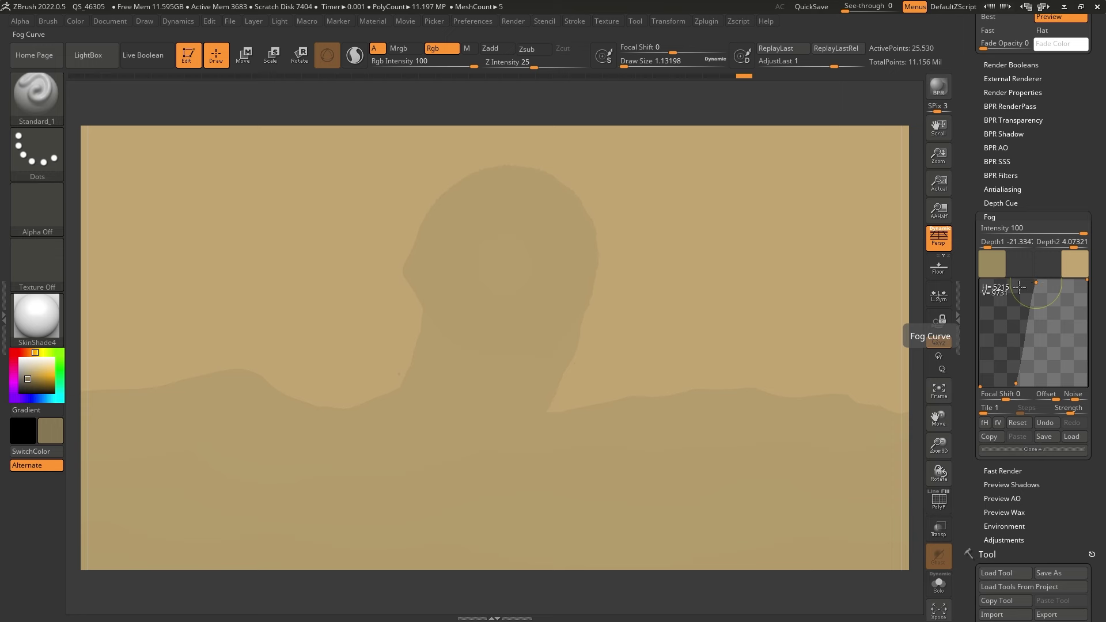
pyautogui.moveTo(1036, 282); pyautogui.dragTo(1025, 283)
pyautogui.moveTo(1016, 383); pyautogui.dragTo(1006, 385)
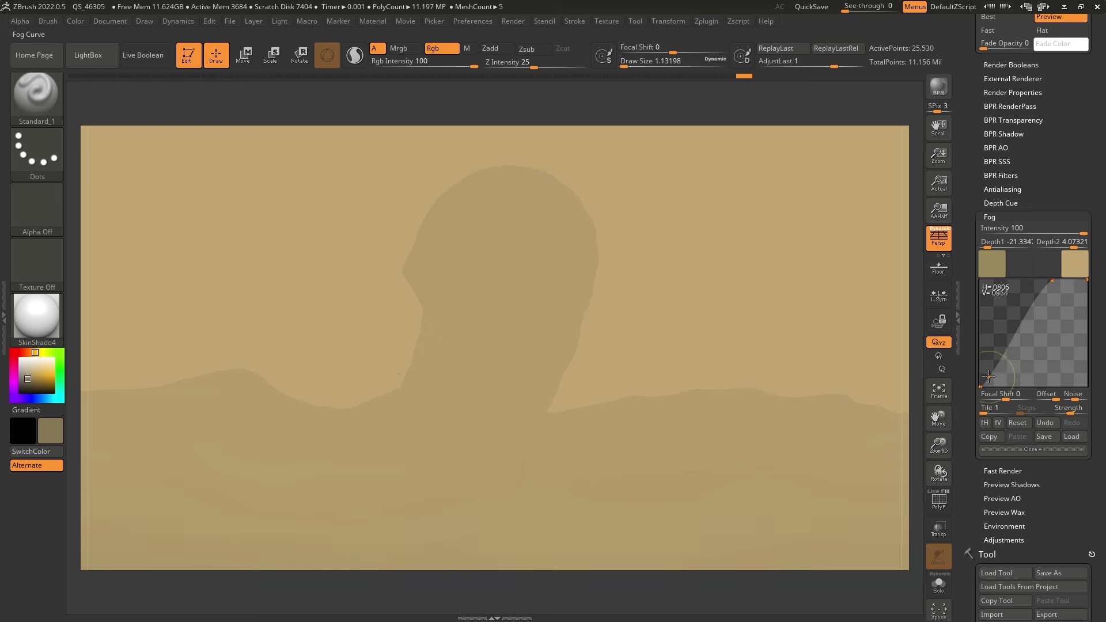
pyautogui.moveTo(1025, 283); pyautogui.dragTo(1022, 283)
# Step: Sample new fog depths of about -11.91 for Depth1 and 11.91 for Depth2, and fine-tune both Fog Curve points
pyautogui.moveTo(1074, 246); pyautogui.dragTo(933, 337)
pyautogui.moveTo(991, 246); pyautogui.dragTo(929, 336)
pyautogui.moveTo(1011, 380); pyautogui.dragTo(1009, 370)
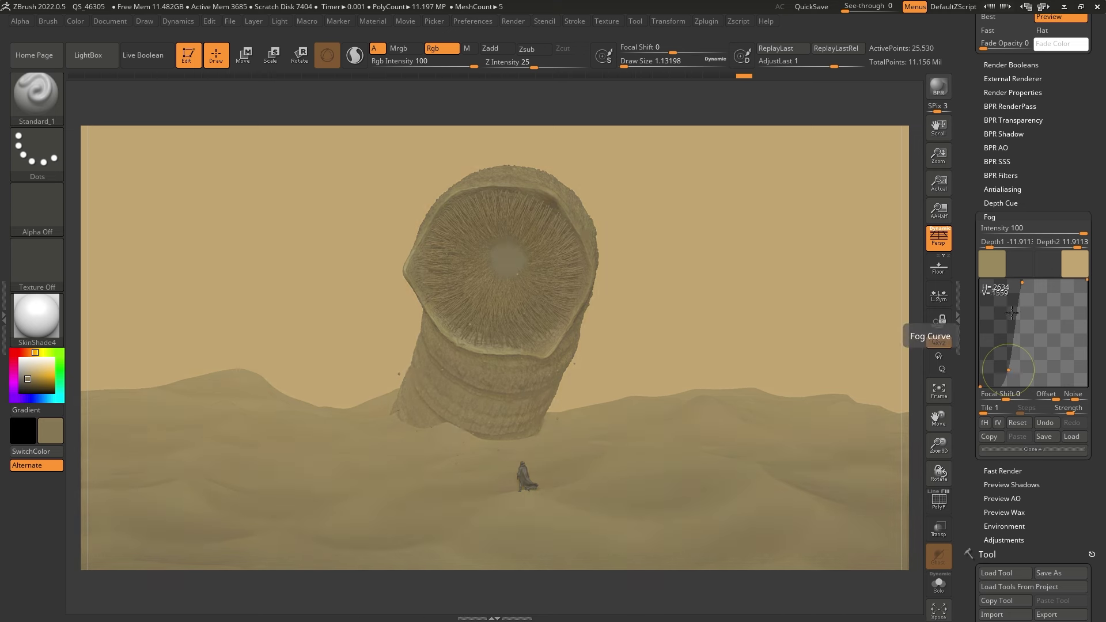
pyautogui.moveTo(1023, 283); pyautogui.dragTo(1019, 282)
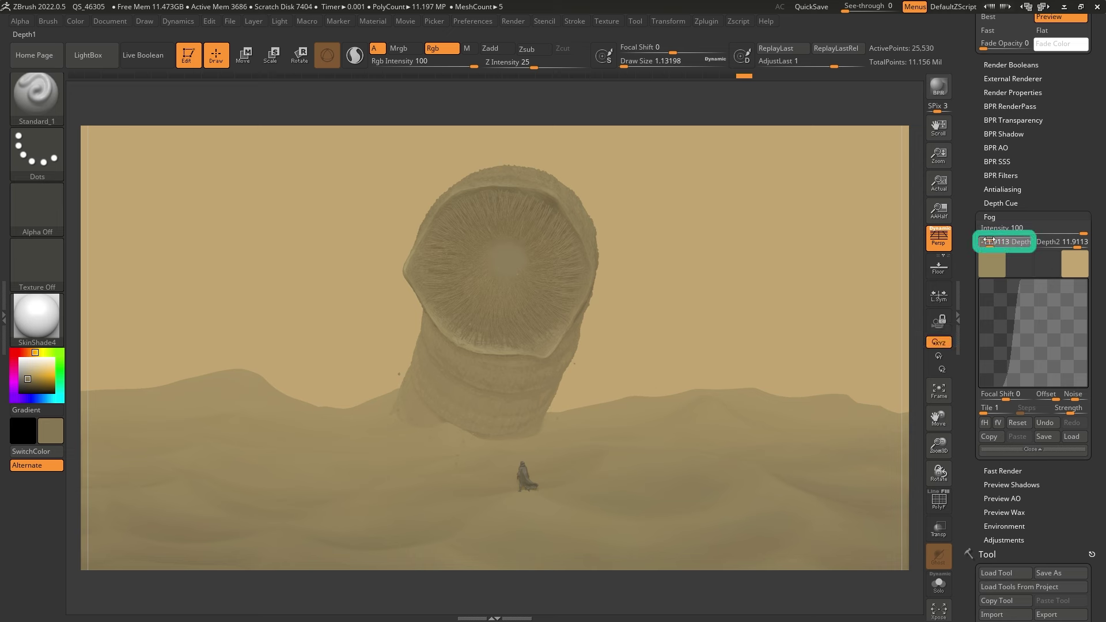
# Step: Fine-tune the fog's Depth1 to about -11.40 and reframe the worm and figure slightly
pyautogui.moveTo(987, 241); pyautogui.dragTo(987, 240)
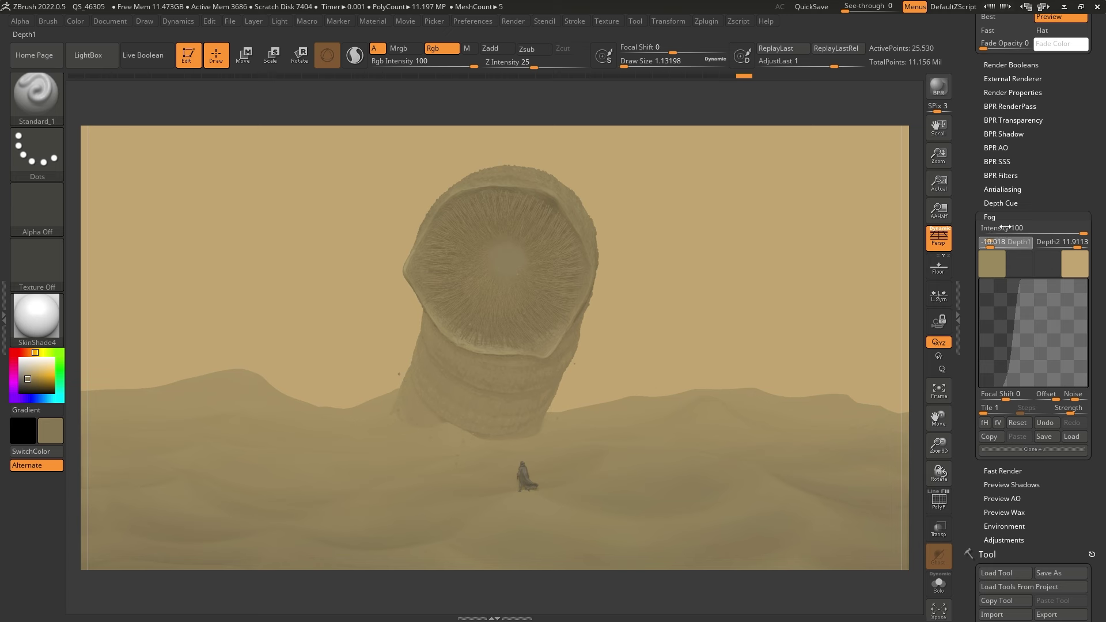
pyautogui.moveTo(1006, 227); pyautogui.dragTo(985, 238)
pyautogui.click(991, 240)
pyautogui.moveTo(693, 233); pyautogui.dragTo(681, 274)
pyautogui.moveTo(1048, 120); pyautogui.dragTo(1046, 227)
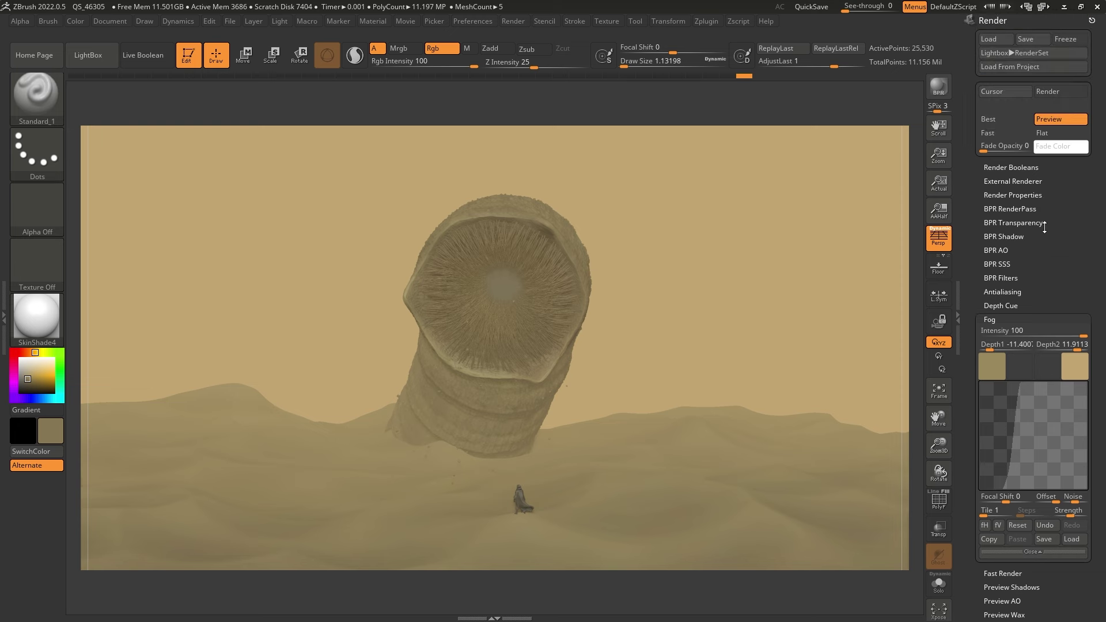
# Step: Compare the scene with and without Fog in the render properties, leaving Fog enabled
pyautogui.click(1020, 317)
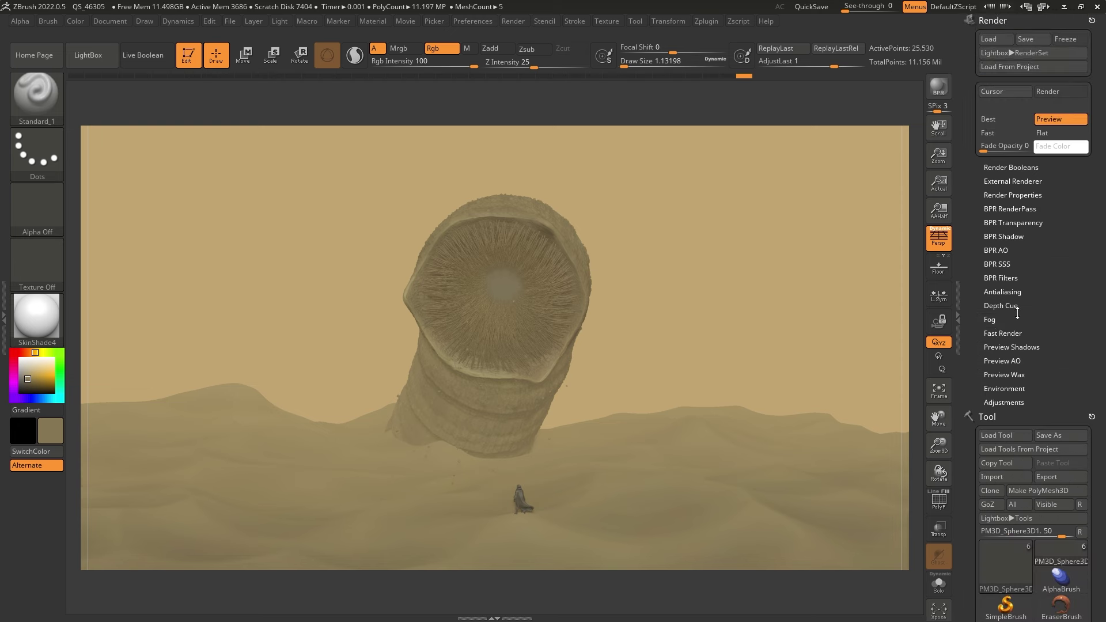
pyautogui.click(1017, 198)
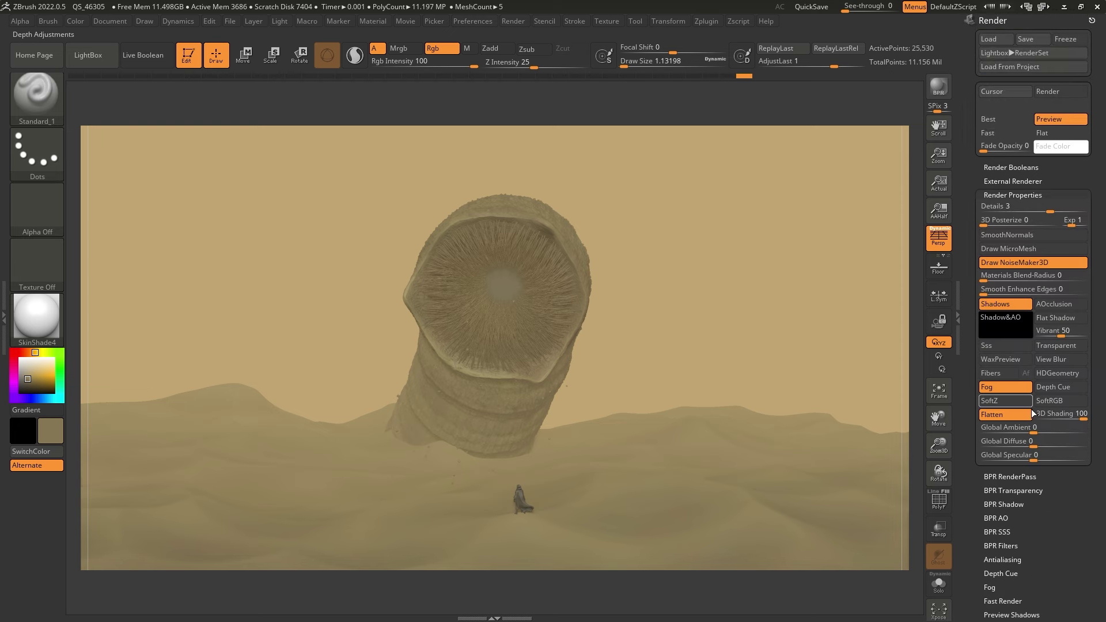
pyautogui.click(1021, 391)
pyautogui.click(1021, 390)
pyautogui.click(1020, 390)
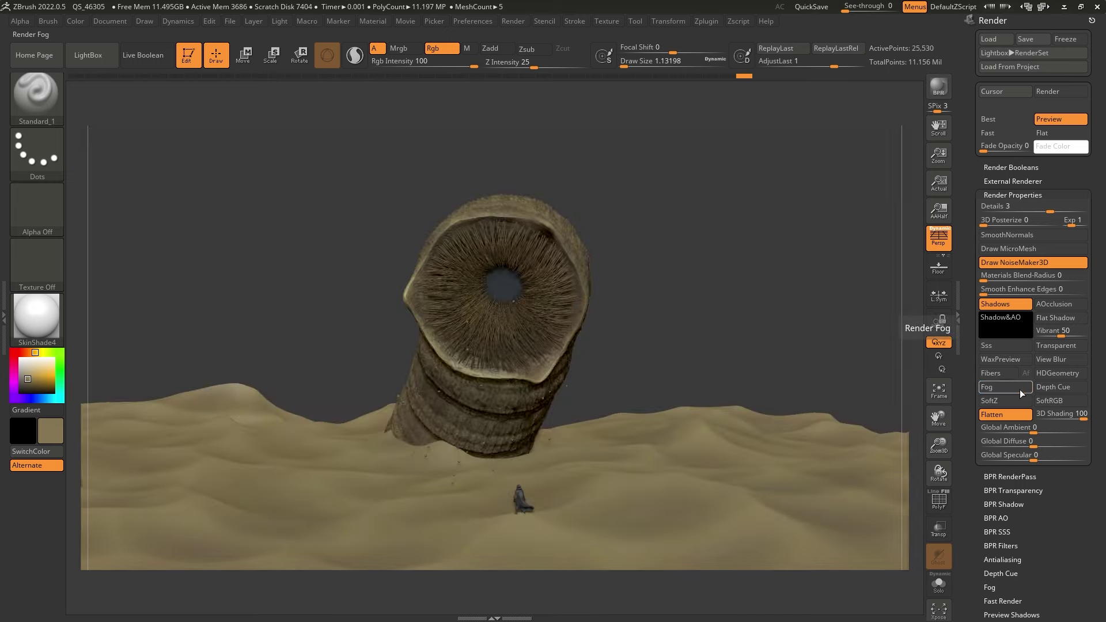
pyautogui.click(1020, 390)
pyautogui.moveTo(844, 267); pyautogui.dragTo(795, 224)
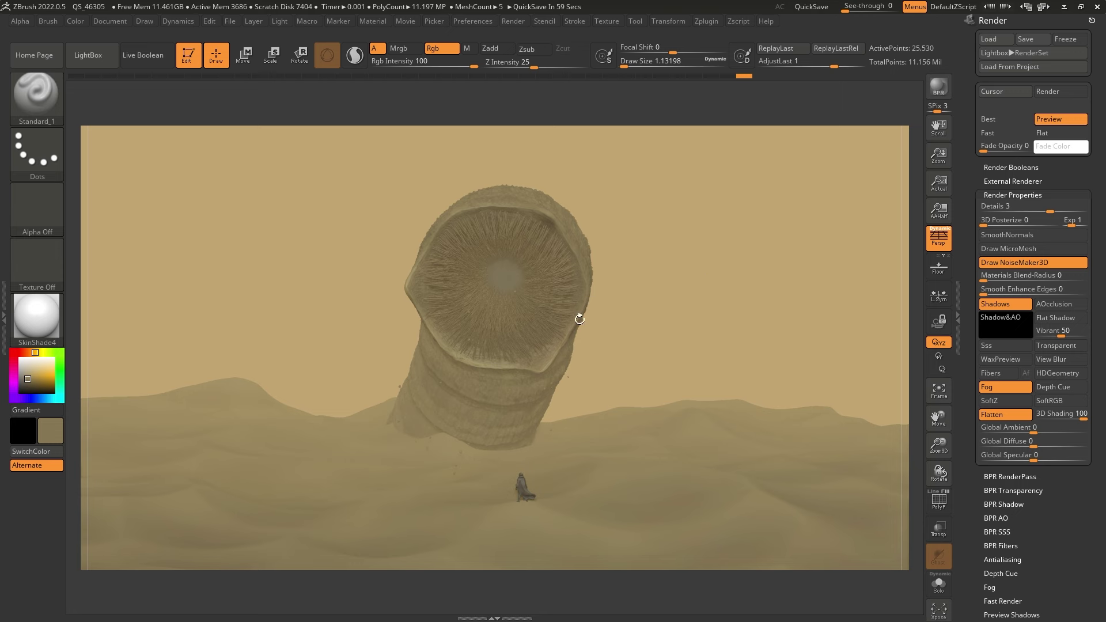
# Step: Export all visible subtools of the scene as a binary FBX with the FBX ExportImport plugin
pyautogui.click(1008, 20)
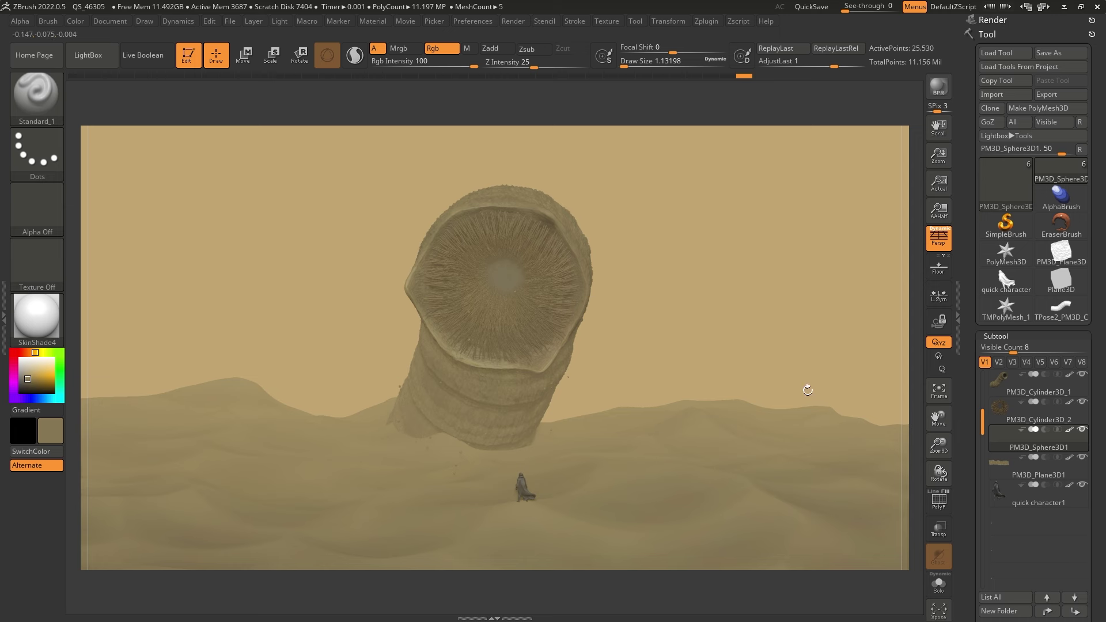
pyautogui.click(708, 22)
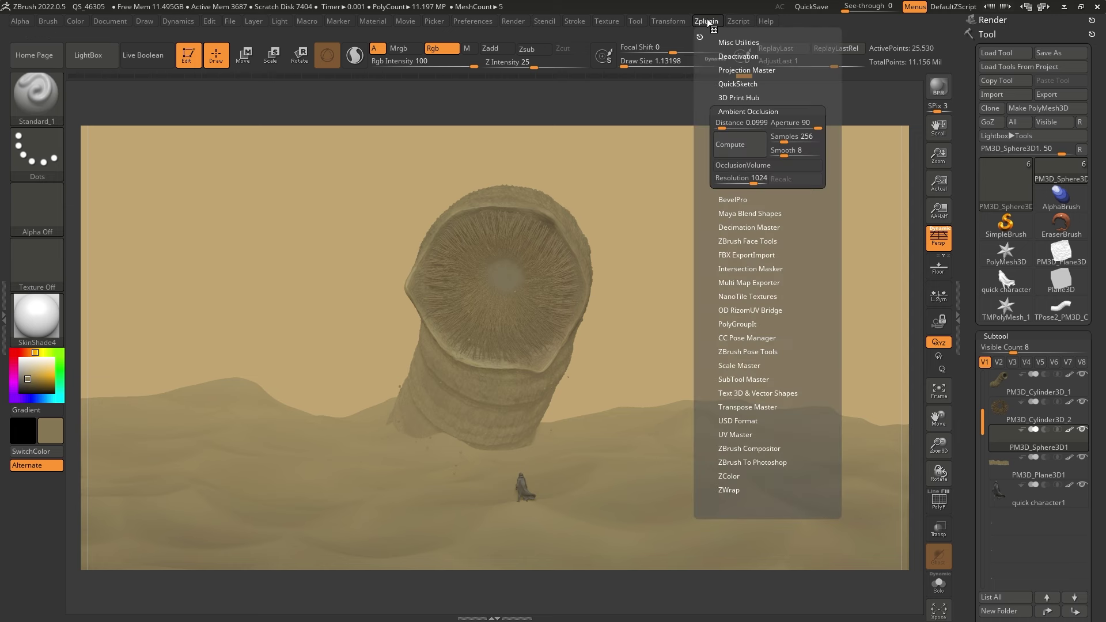
pyautogui.click(747, 255)
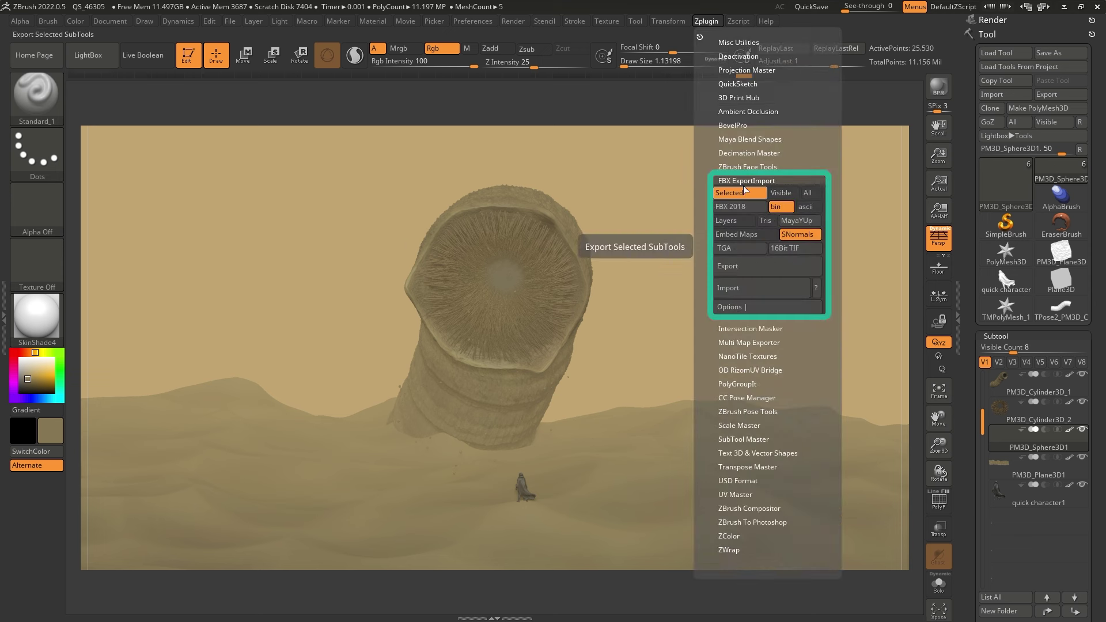
pyautogui.click(781, 194)
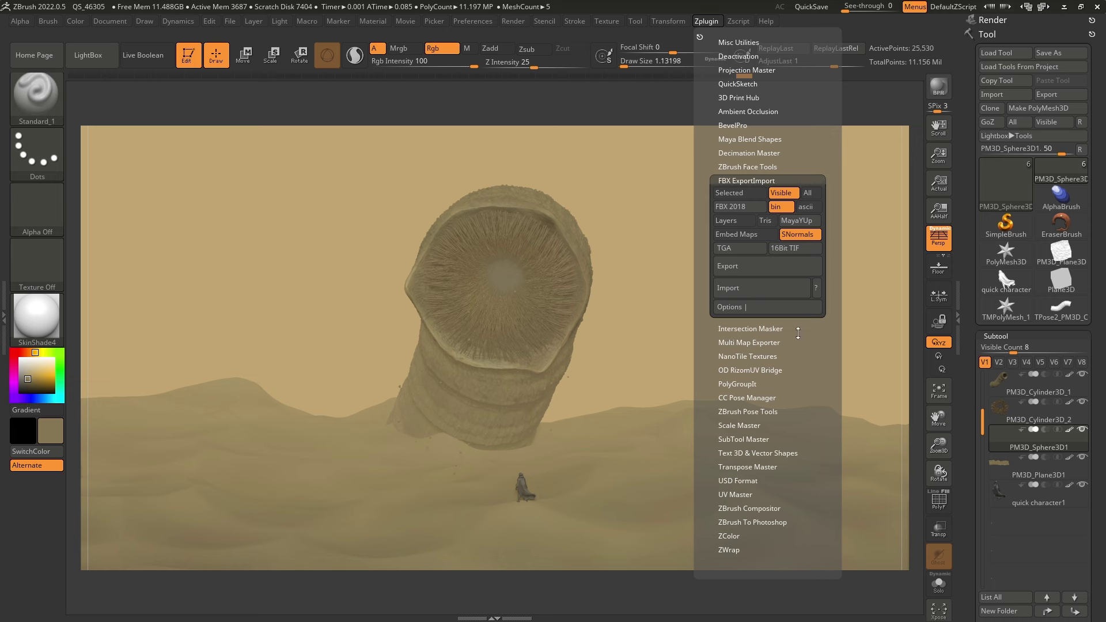
pyautogui.click(769, 267)
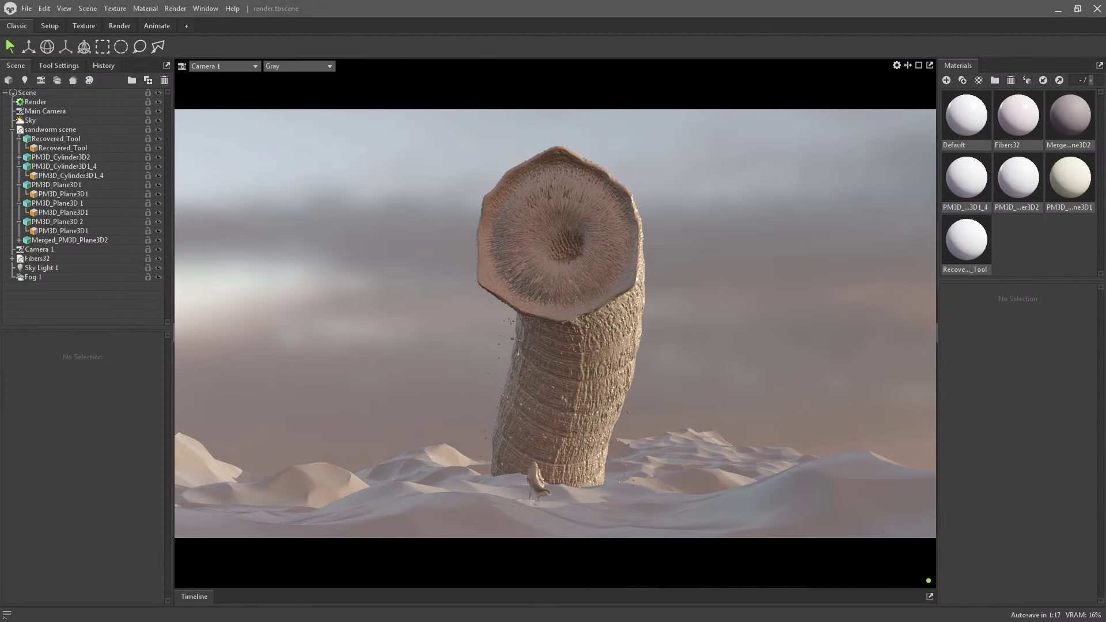
# Step: Switch to the scene in Marmoset Toolbag and set the worm body material's Albedo to Vertex Color
pyautogui.moveTo(0, 259); pyautogui.dragTo(392, 260, button='right')
pyautogui.click(621, 331)
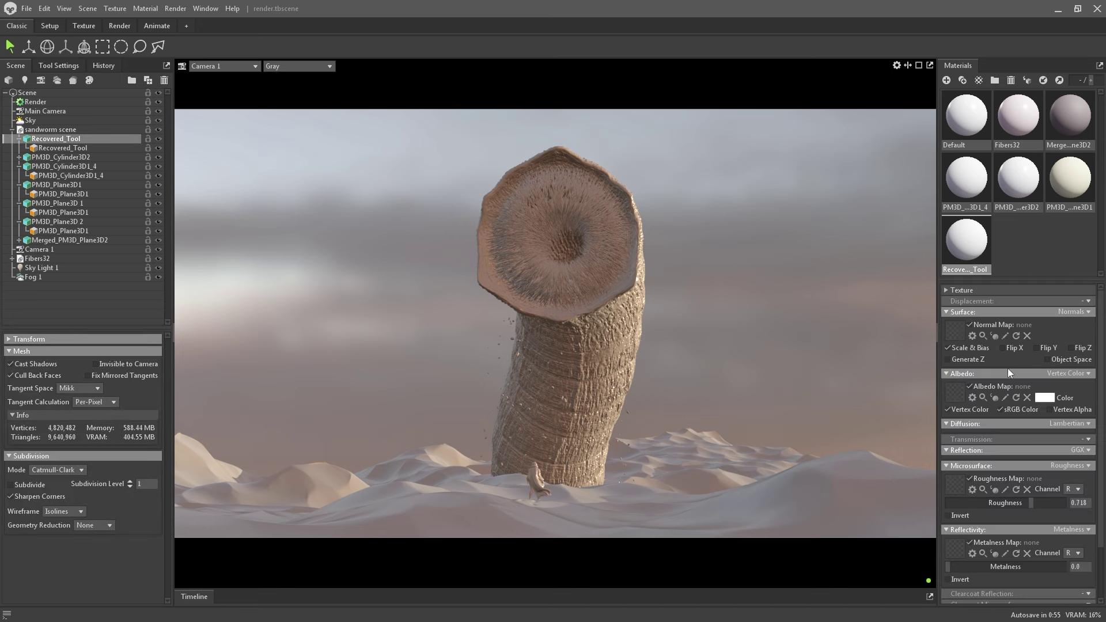
pyautogui.click(1072, 374)
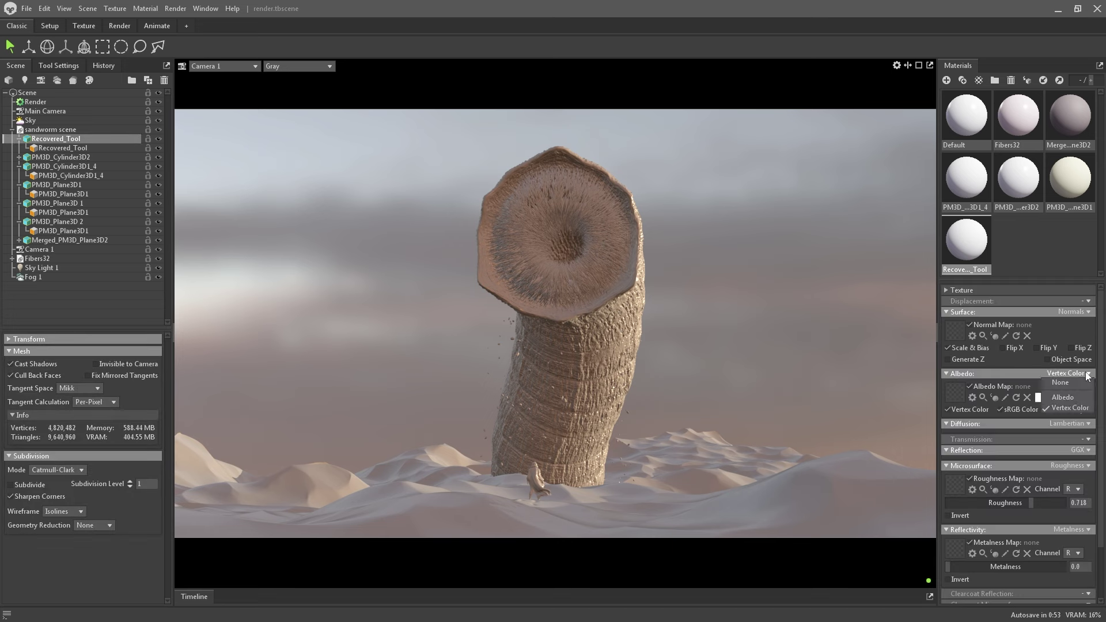
pyautogui.click(1070, 409)
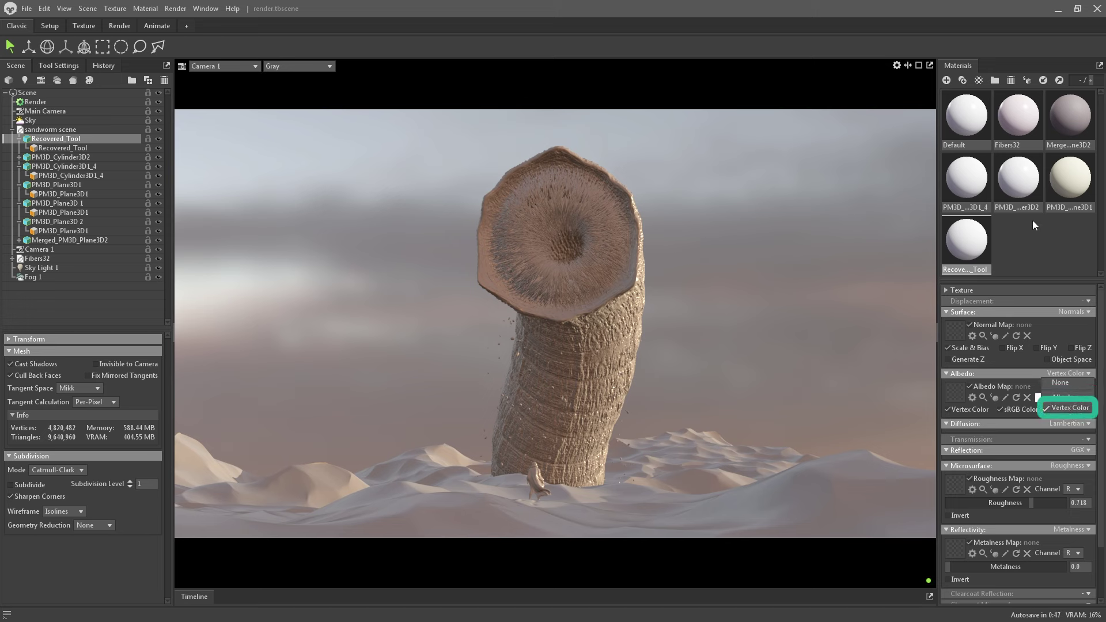
pyautogui.click(1024, 260)
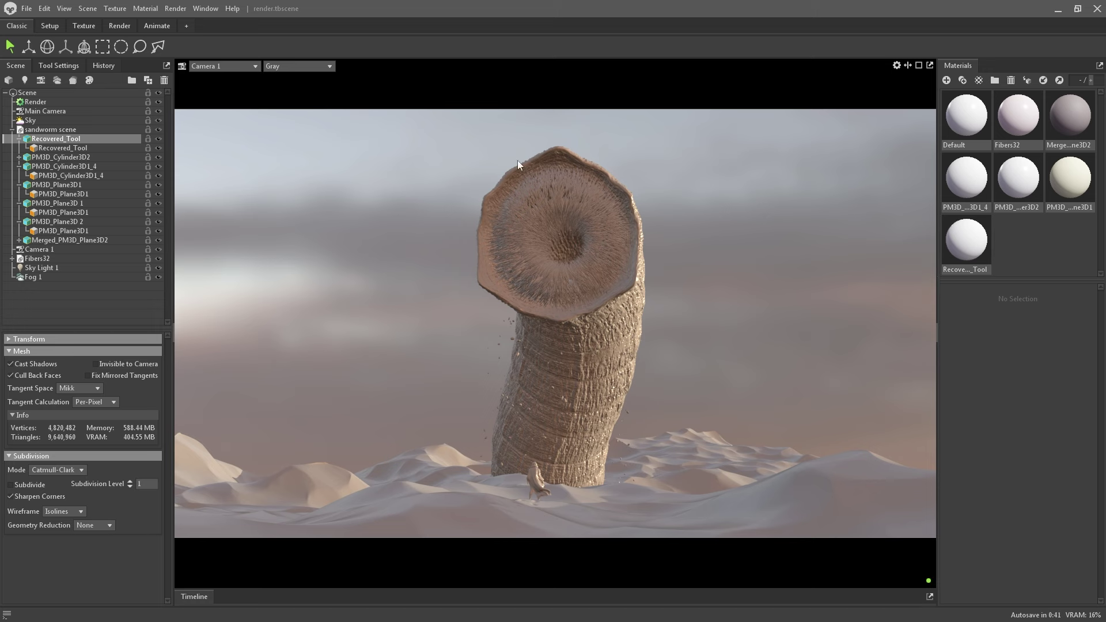
# Step: Display the scene through Main Camera at Full Quality and examine the worm, dunes and figure from several angles
pyautogui.click(237, 64)
pyautogui.moveTo(236, 77)
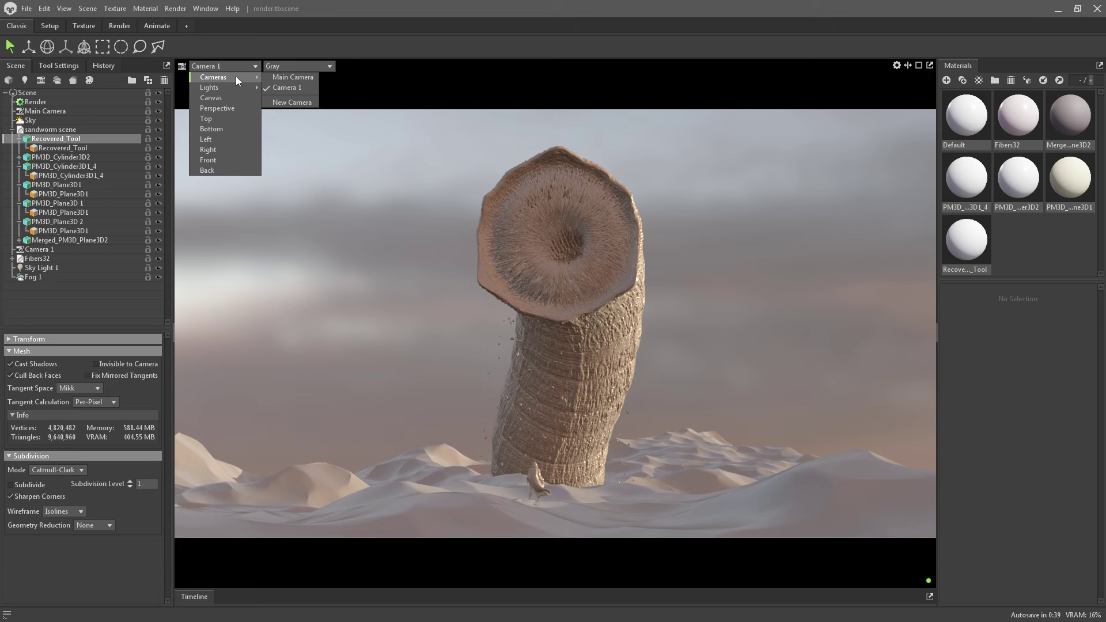
pyautogui.click(279, 77)
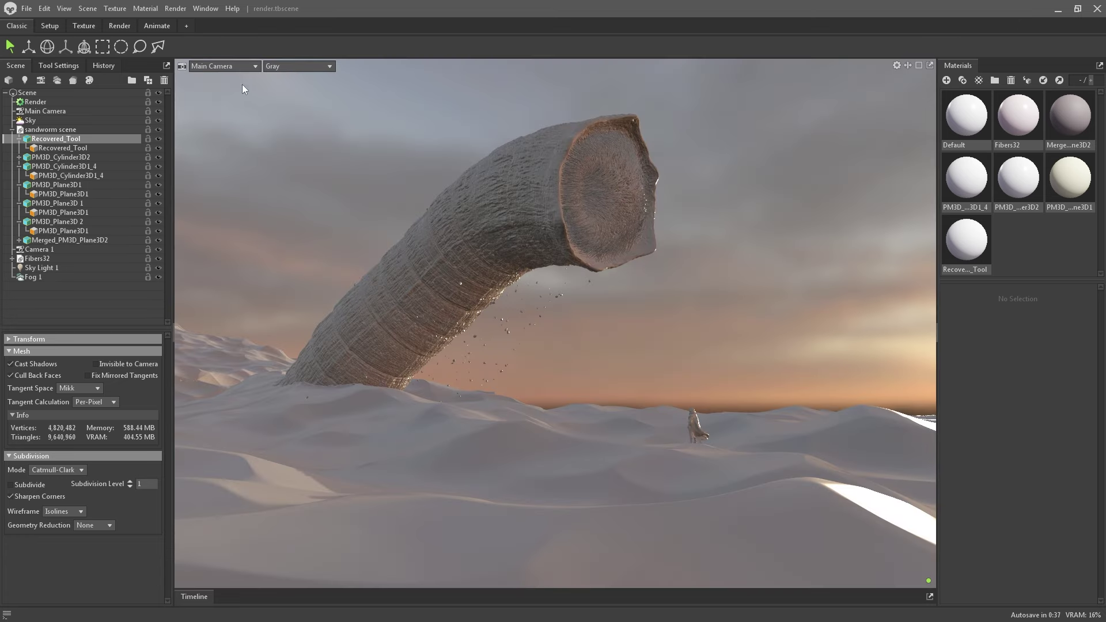
pyautogui.click(286, 66)
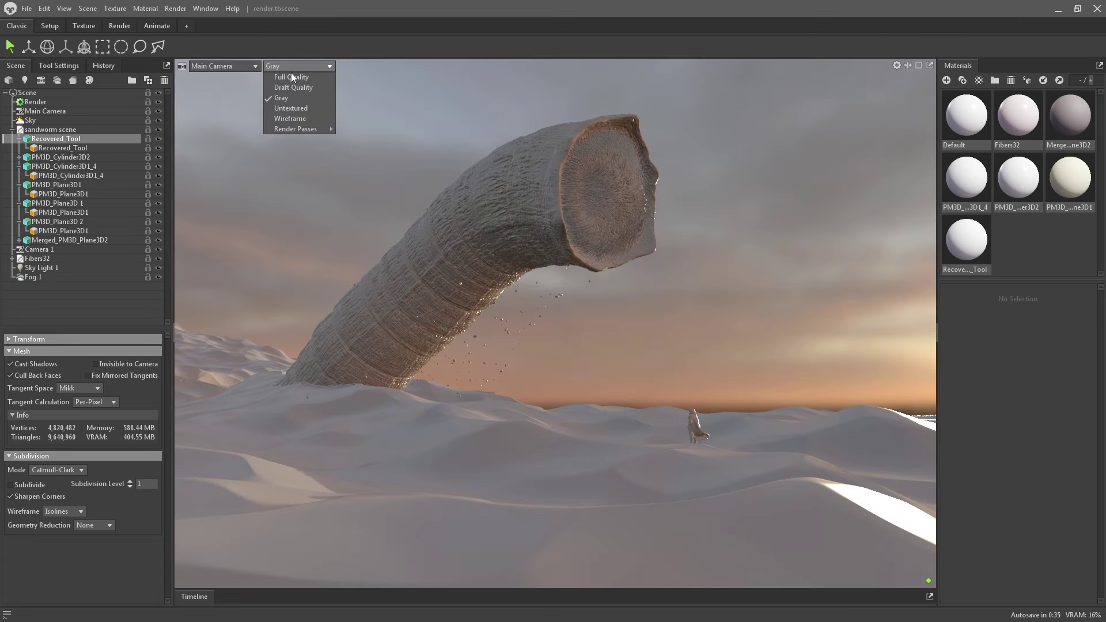
pyautogui.click(292, 77)
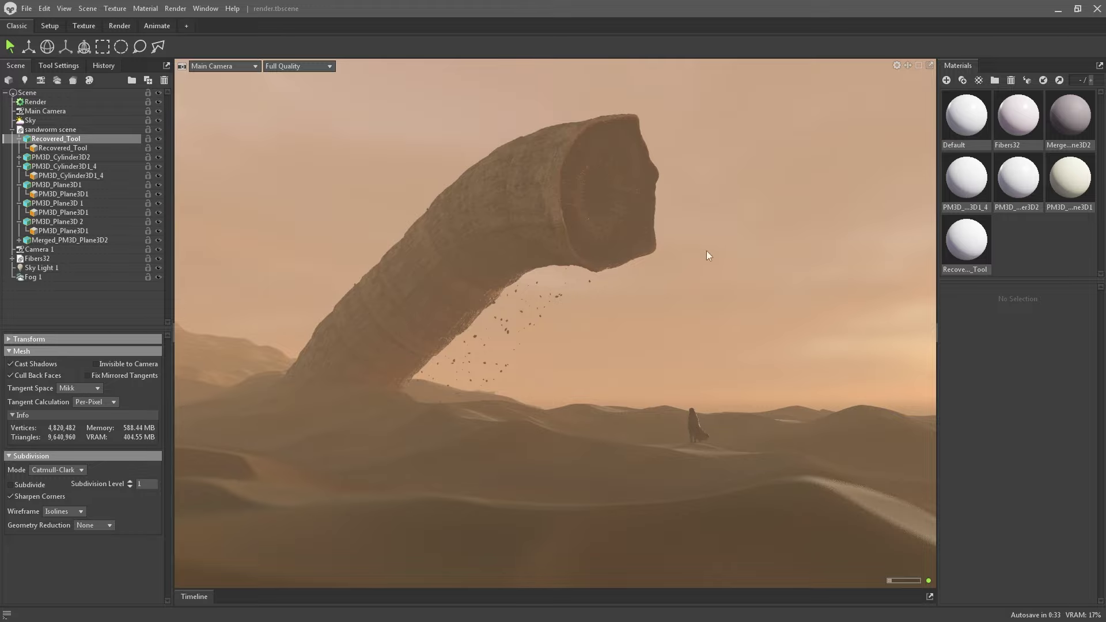
pyautogui.moveTo(672, 298); pyautogui.dragTo(566, 248)
pyautogui.moveTo(603, 199); pyautogui.dragTo(665, 239)
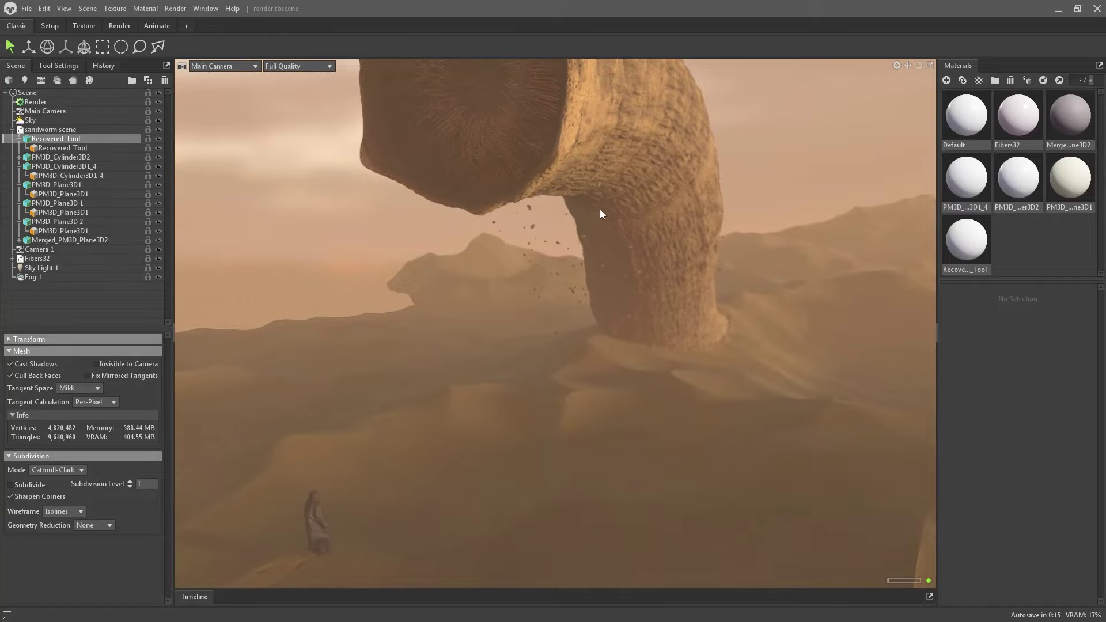
pyautogui.moveTo(602, 219); pyautogui.dragTo(626, 242)
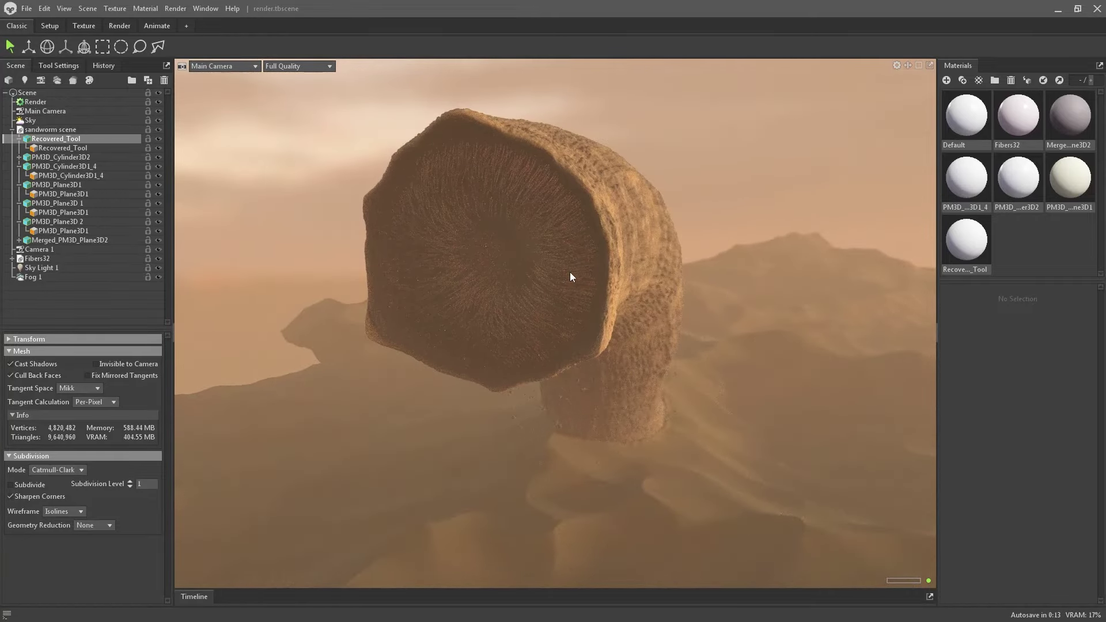
pyautogui.moveTo(570, 272); pyautogui.dragTo(584, 251)
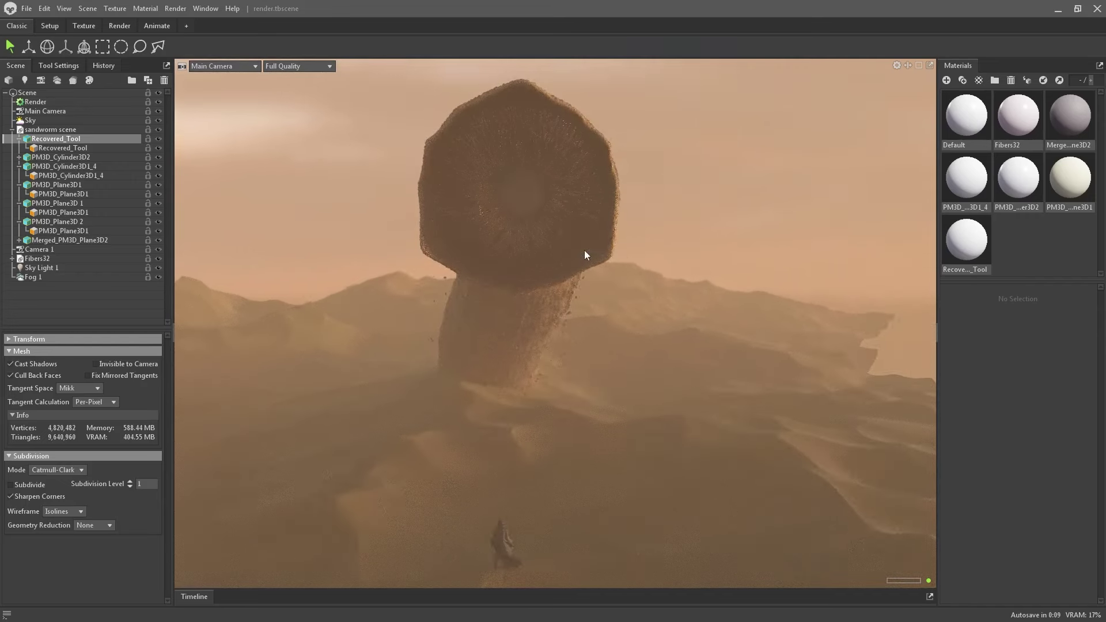
pyautogui.moveTo(627, 385); pyautogui.dragTo(613, 316)
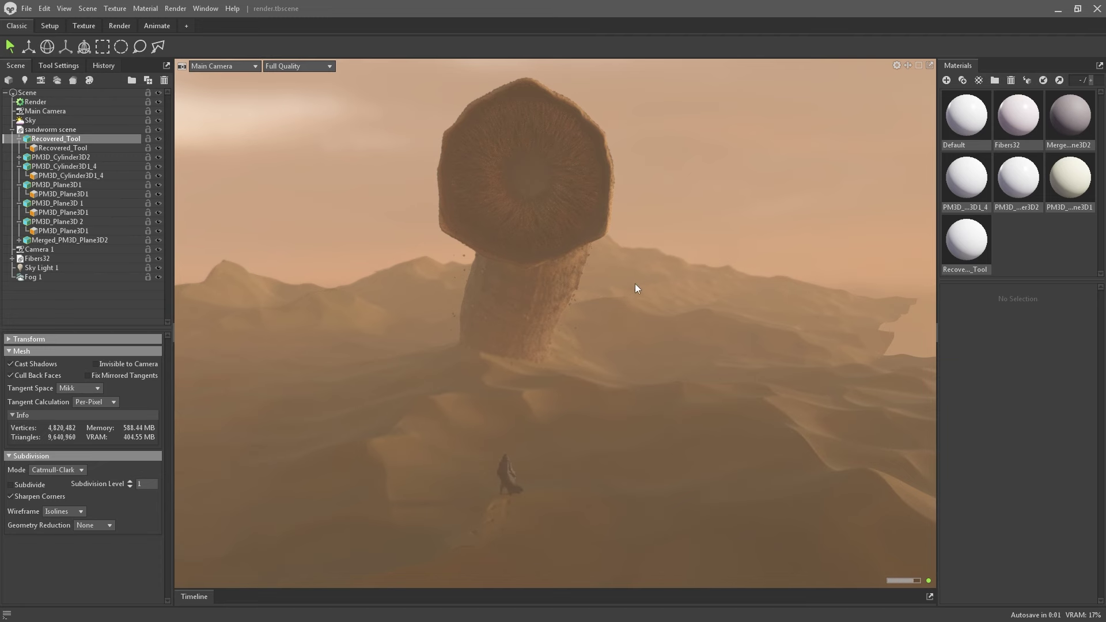
# Step: Switch the viewport from the free view of the worm to the framed composition of Camera 1
pyautogui.moveTo(637, 288); pyautogui.dragTo(649, 265)
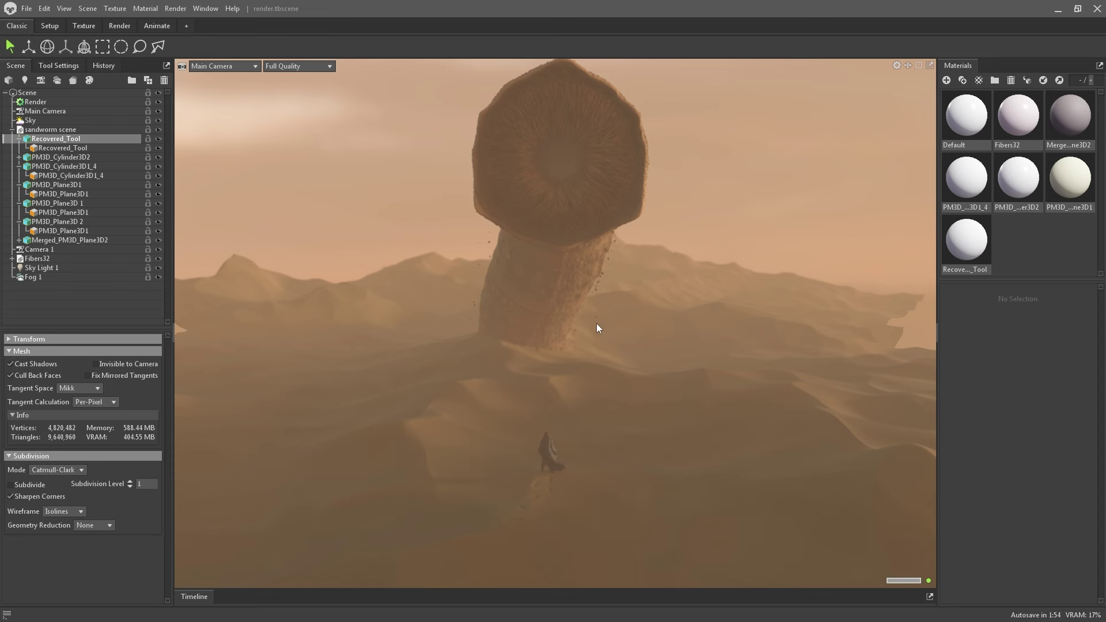
pyautogui.click(227, 66)
pyautogui.moveTo(233, 76)
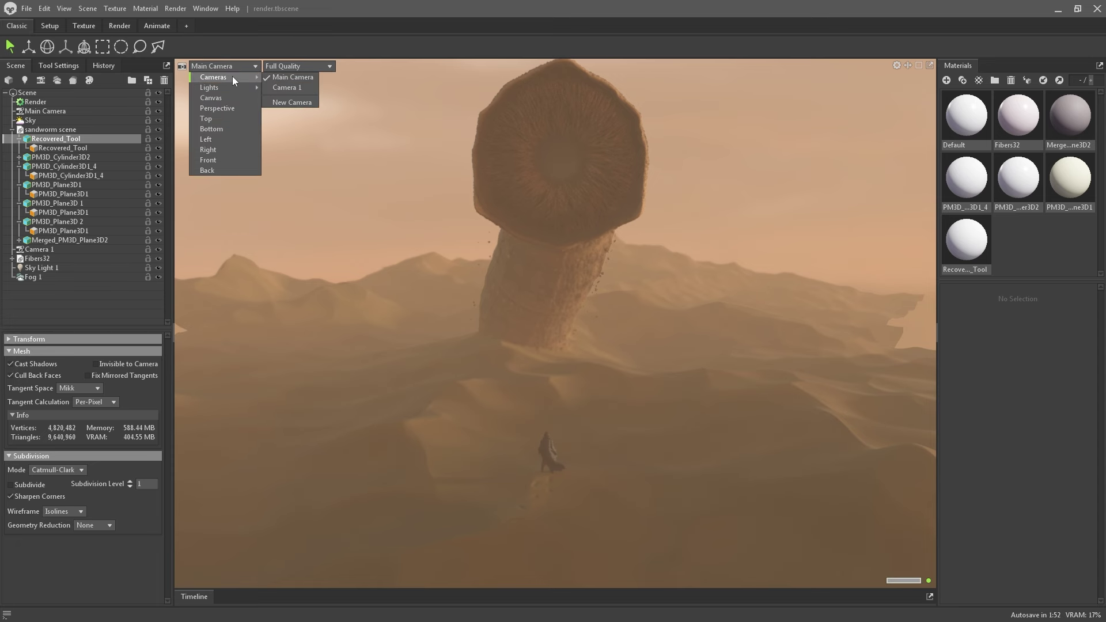
pyautogui.click(289, 88)
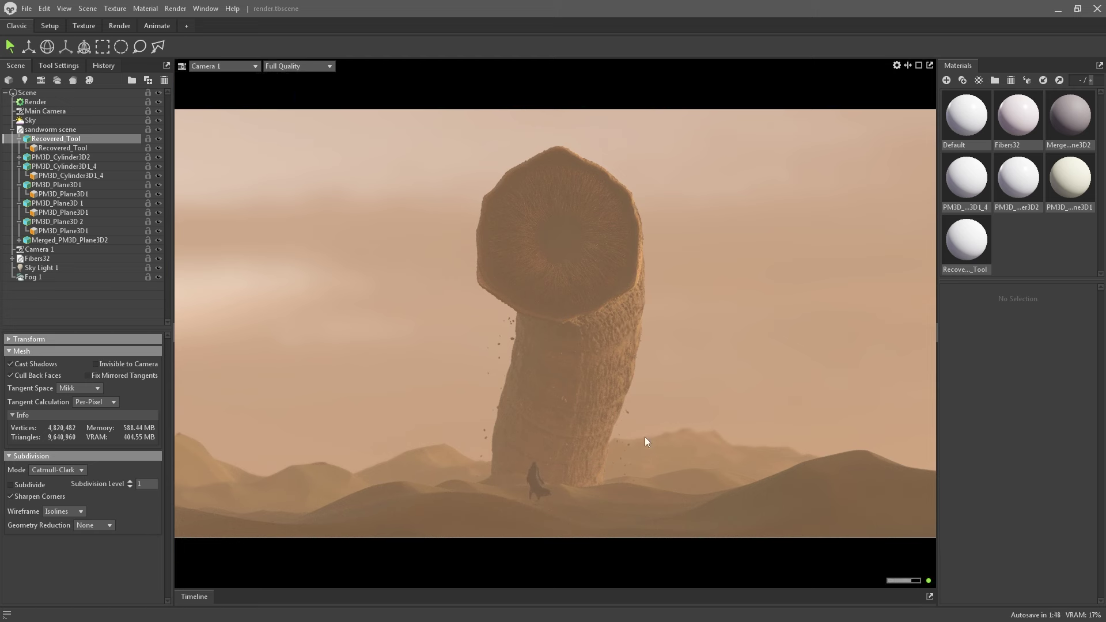
# Step: Return to Main Camera and inspect the whole terrain from above, selecting the front dune plane and the one behind it
pyautogui.click(220, 68)
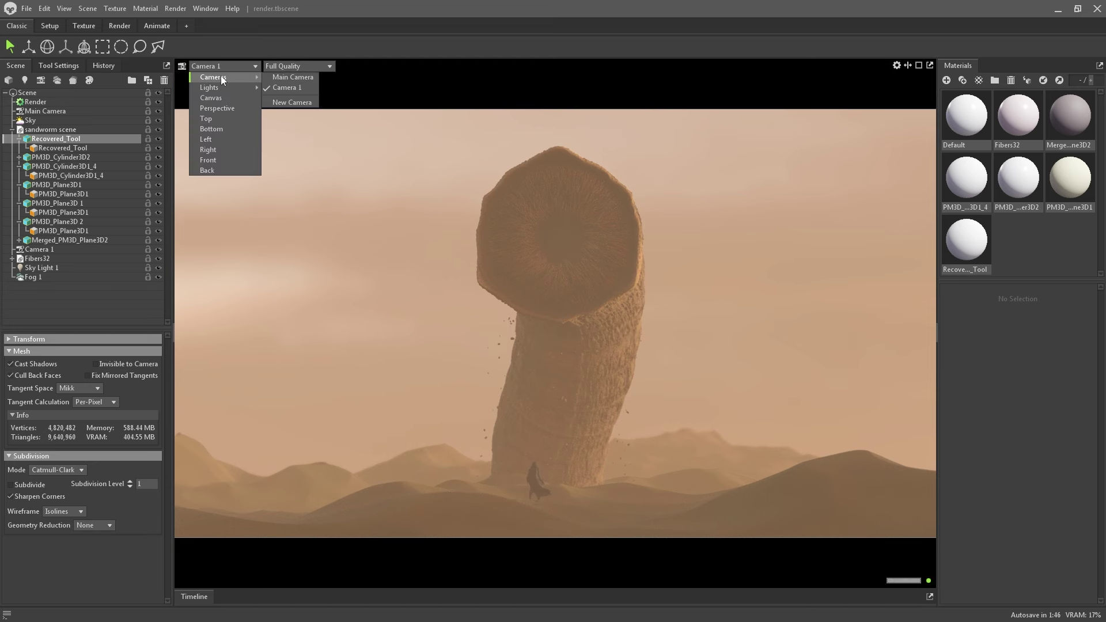
pyautogui.moveTo(236, 75)
pyautogui.click(284, 76)
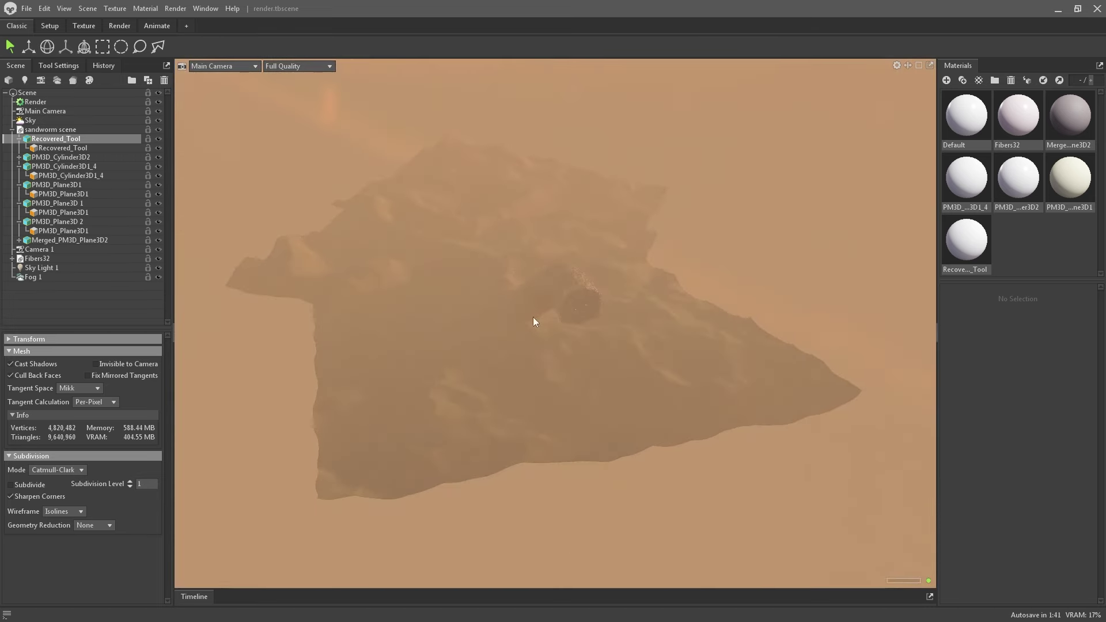
pyautogui.click(538, 379)
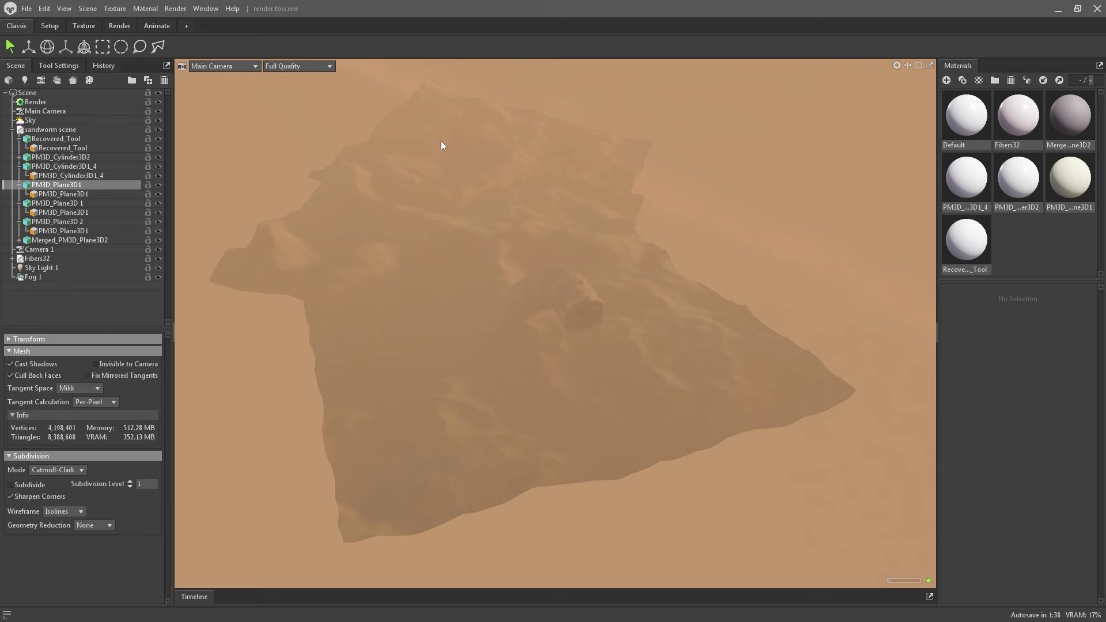
pyautogui.click(344, 217)
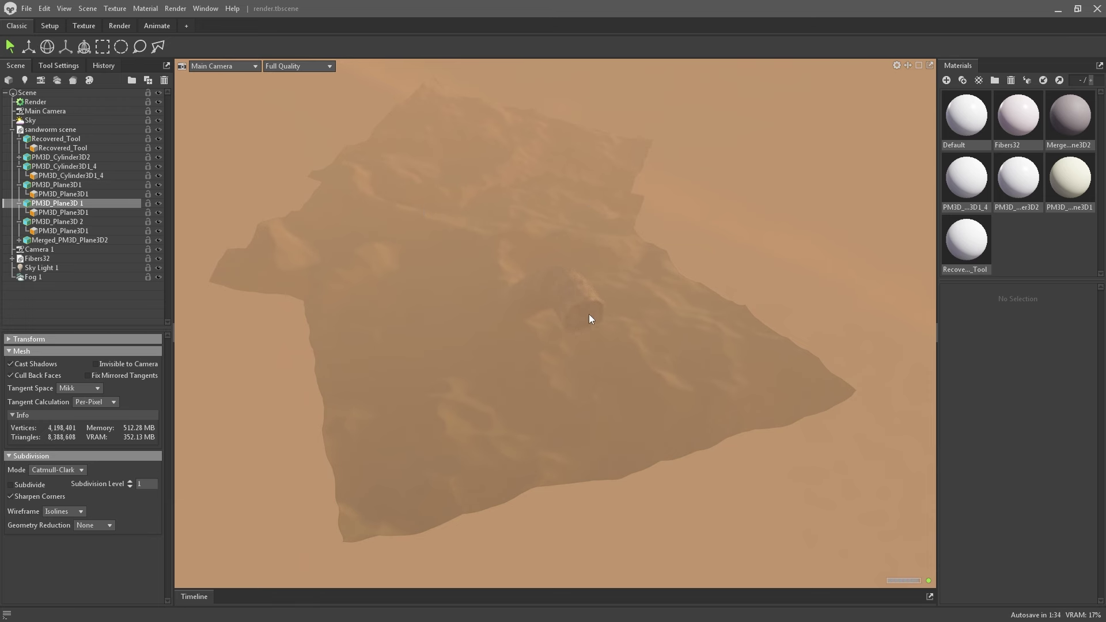
# Step: Examine the worm from a lower angle, and the small figure and its footprints in the sand close up
pyautogui.moveTo(589, 313); pyautogui.dragTo(544, 282)
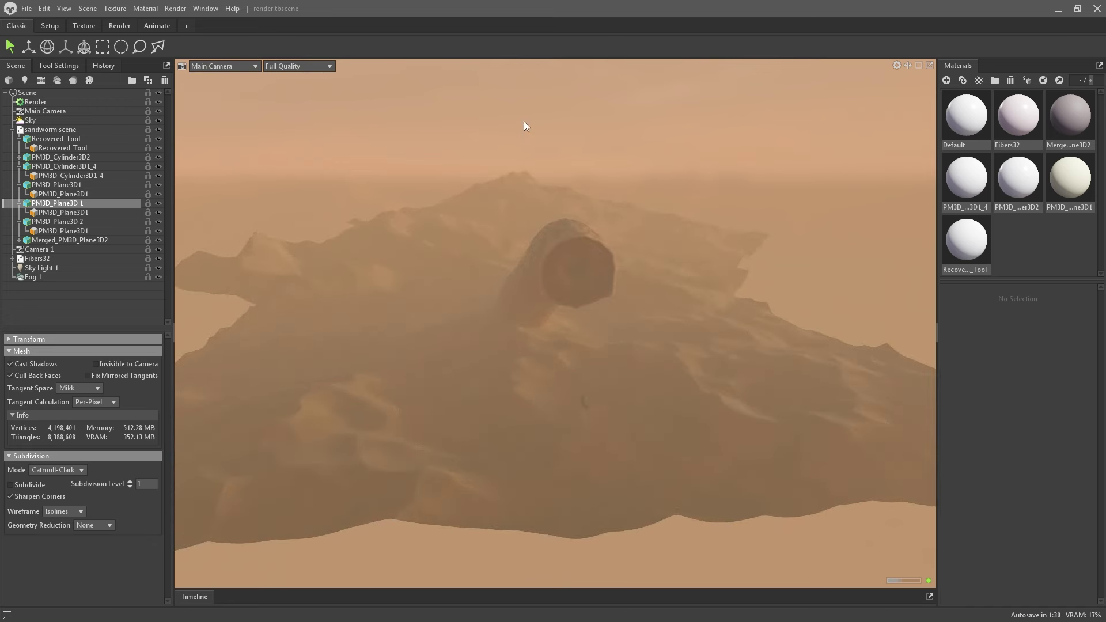
pyautogui.moveTo(637, 181); pyautogui.dragTo(561, 342)
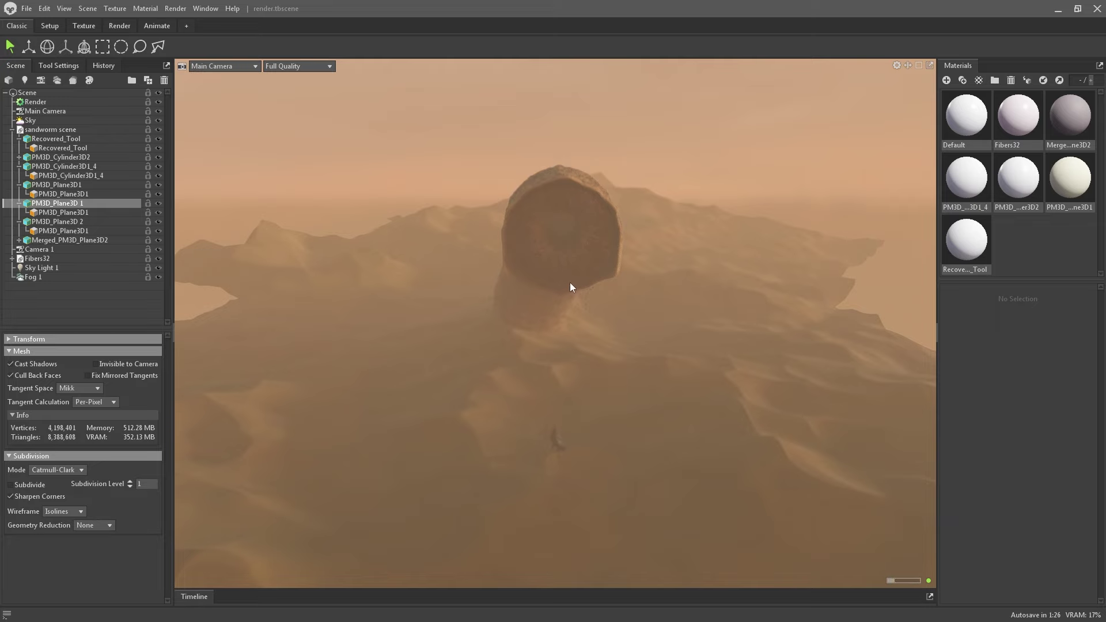
pyautogui.moveTo(564, 461); pyautogui.dragTo(585, 246)
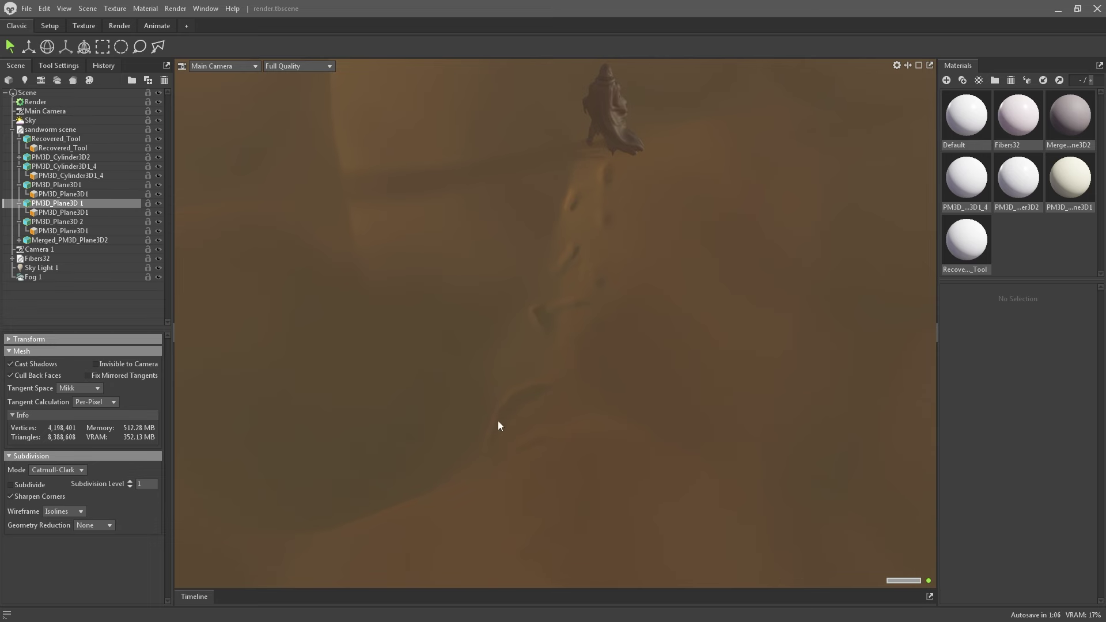
pyautogui.moveTo(549, 340); pyautogui.dragTo(592, 278)
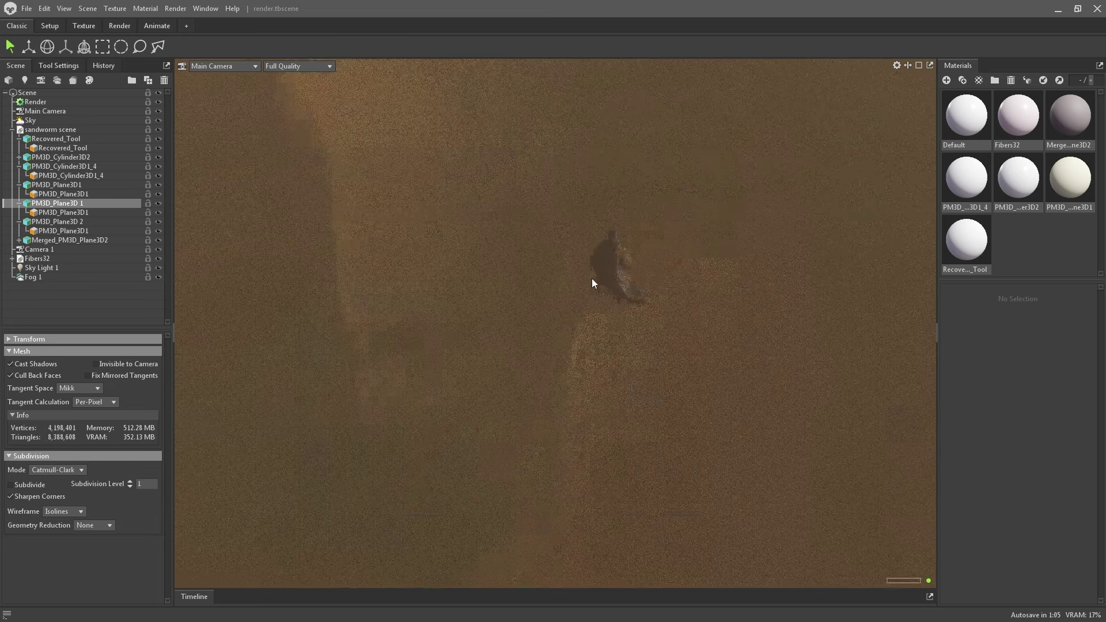
# Step: With the scene framed through Camera 1, hide Fog 1 and display its fog settings
pyautogui.click(240, 69)
pyautogui.moveTo(239, 75)
pyautogui.click(293, 86)
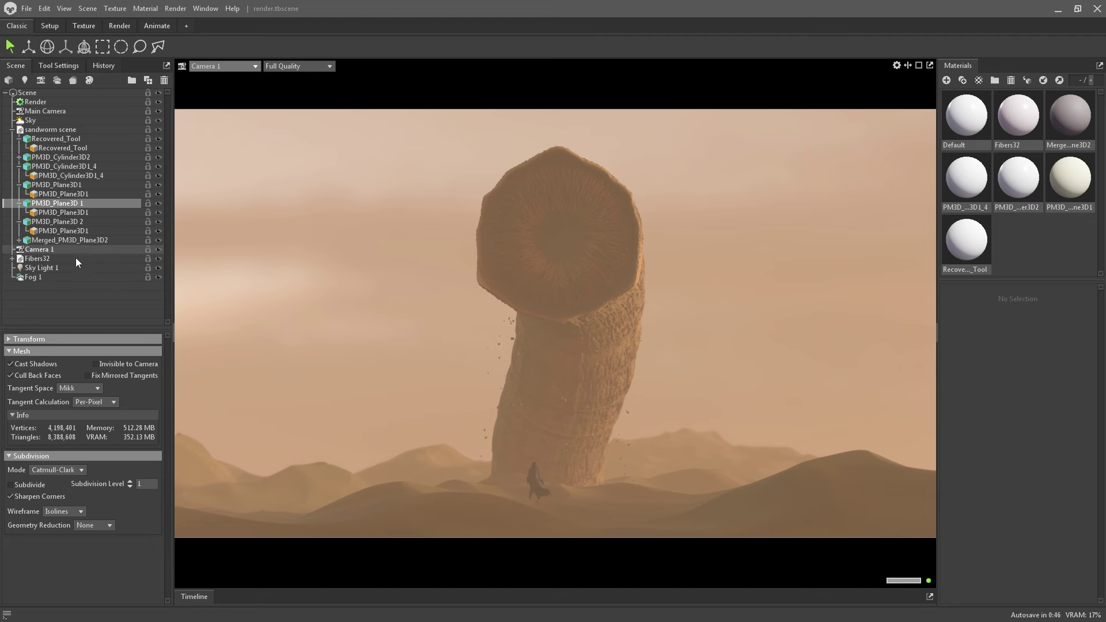
pyautogui.click(158, 277)
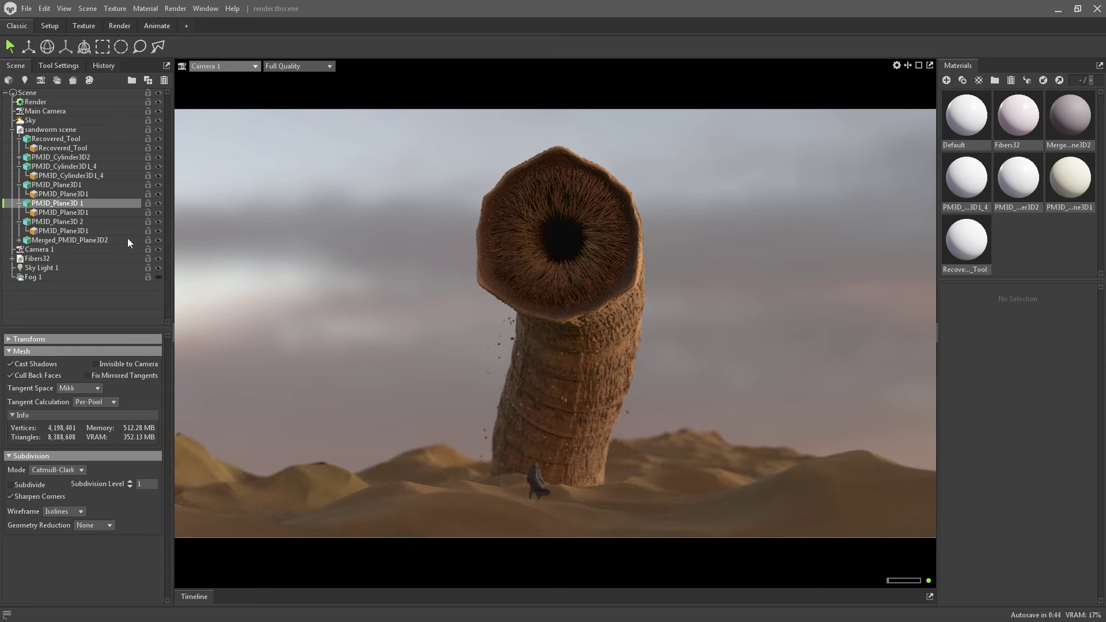
pyautogui.click(118, 277)
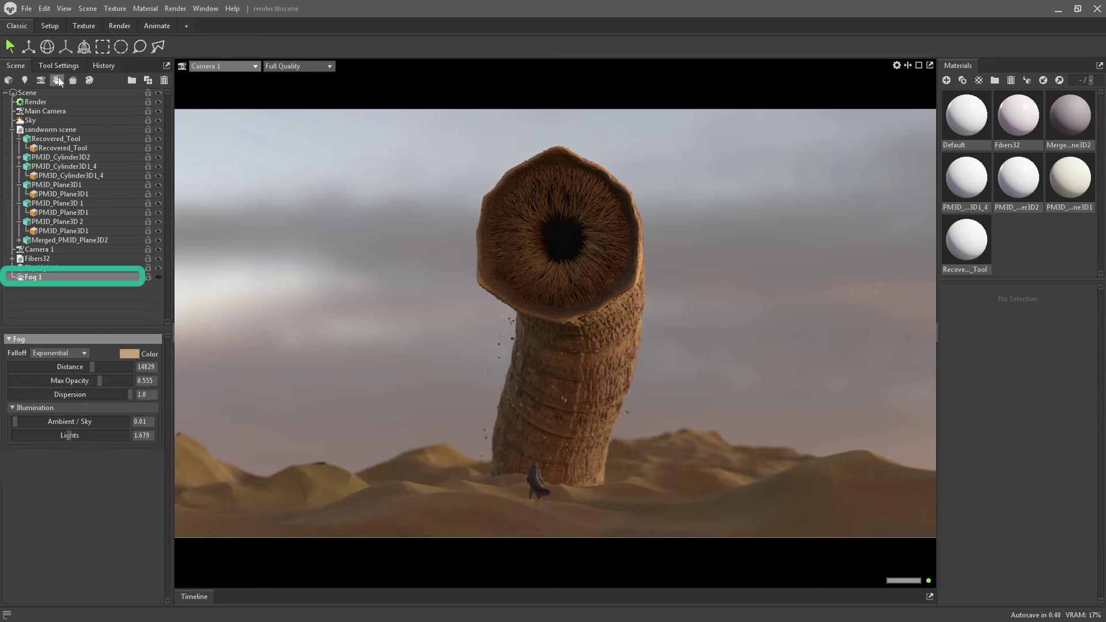